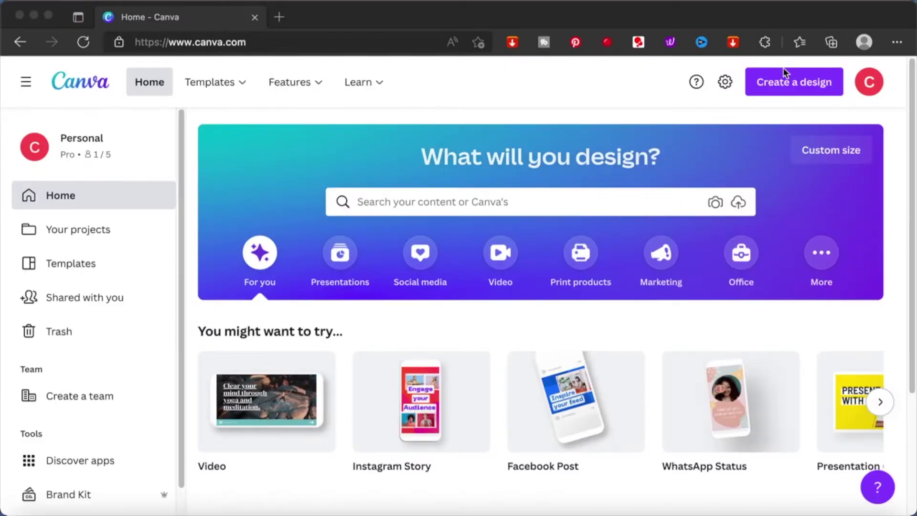
- Create a new Custom size design of 1000 × 1000 px
left_click(776, 82)
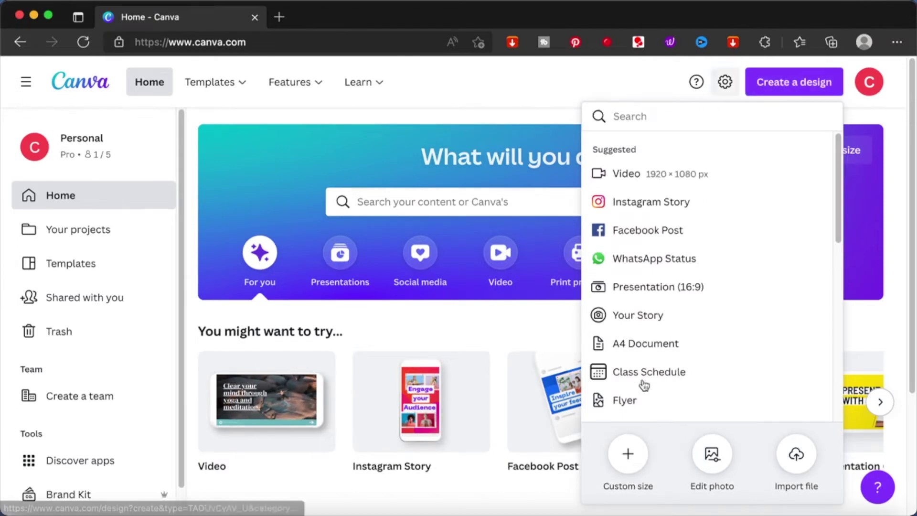
left_click(628, 454)
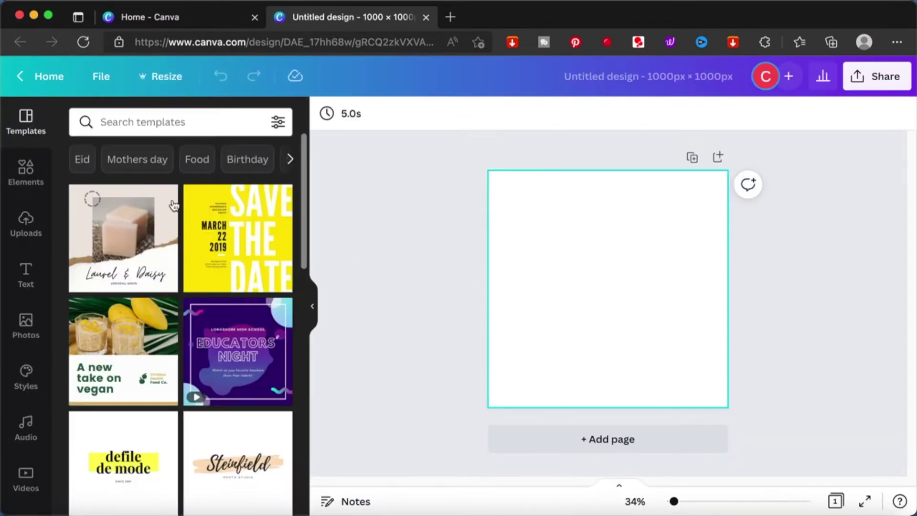
- Insert the first plain grey 3-column, 4-row table from Elements > Tables
left_click(24, 175)
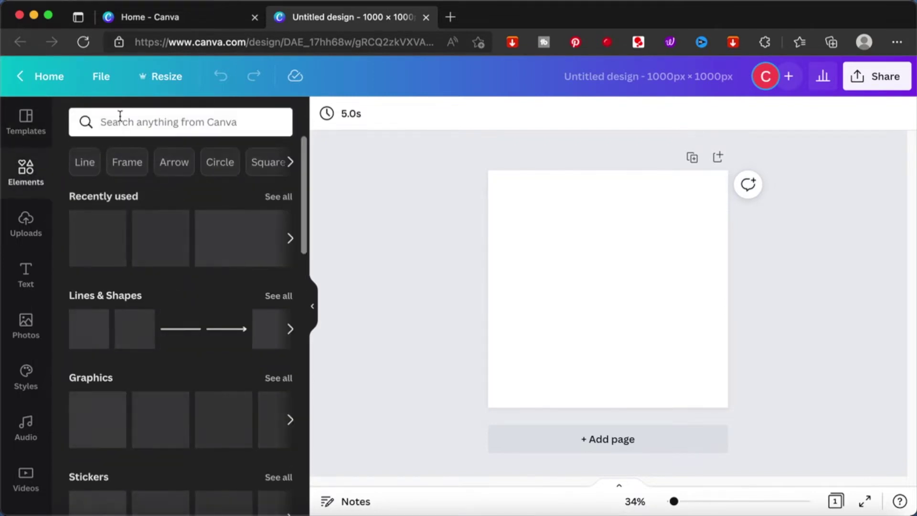
scroll(172, 260, "down", 6)
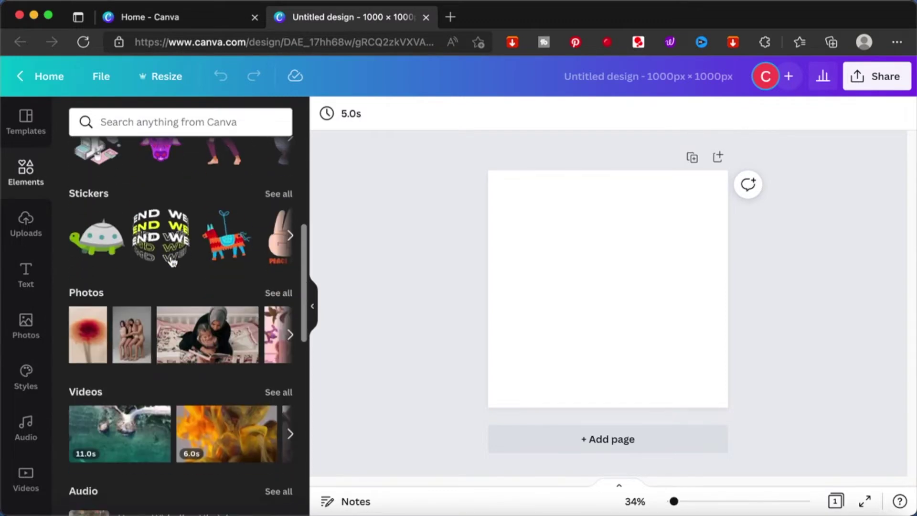
scroll(173, 261, "down", 10)
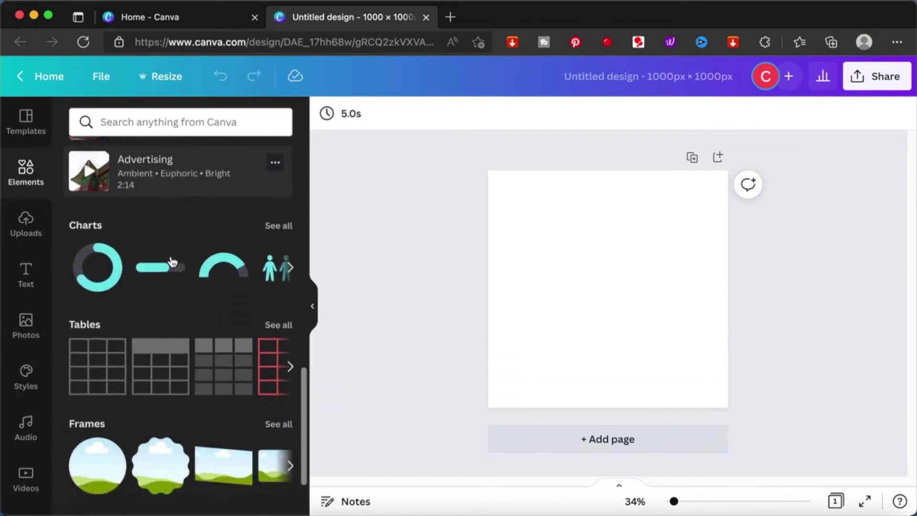
scroll(172, 261, "down", 1)
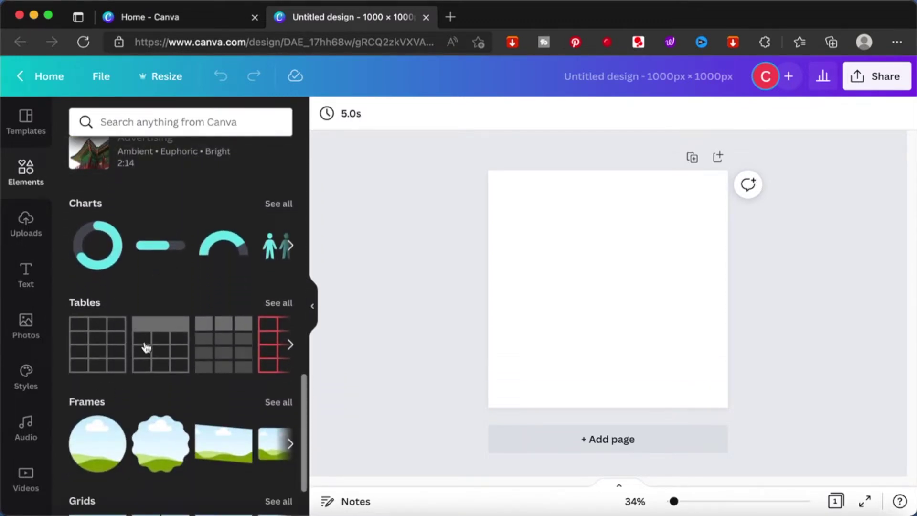
left_click(280, 303)
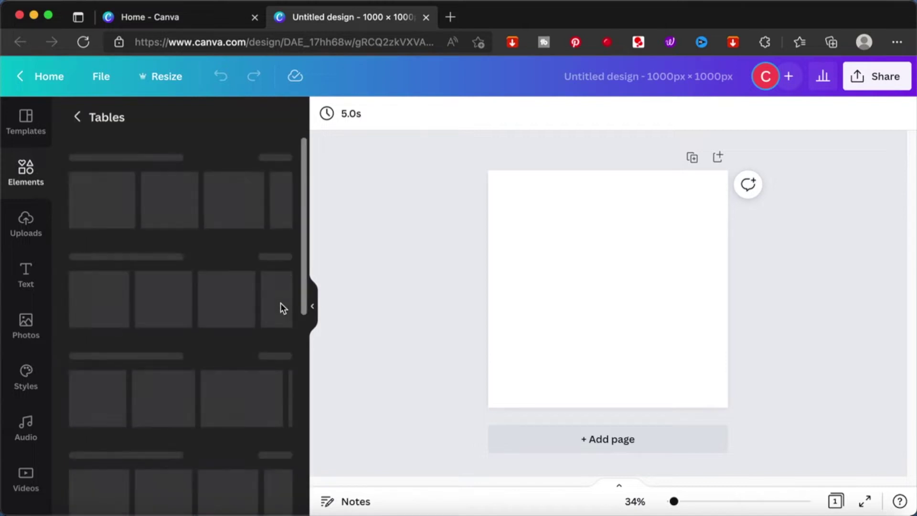
scroll(203, 348, "down", 1)
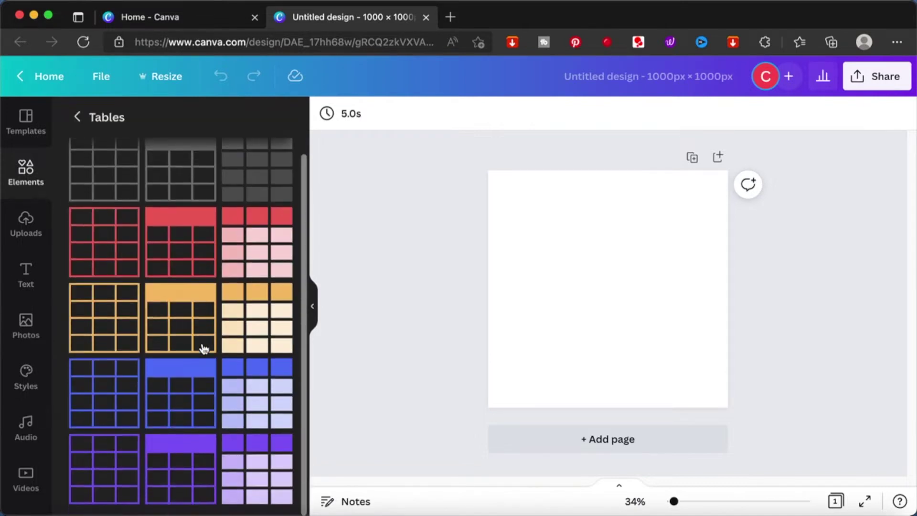
scroll(203, 348, "up", 1)
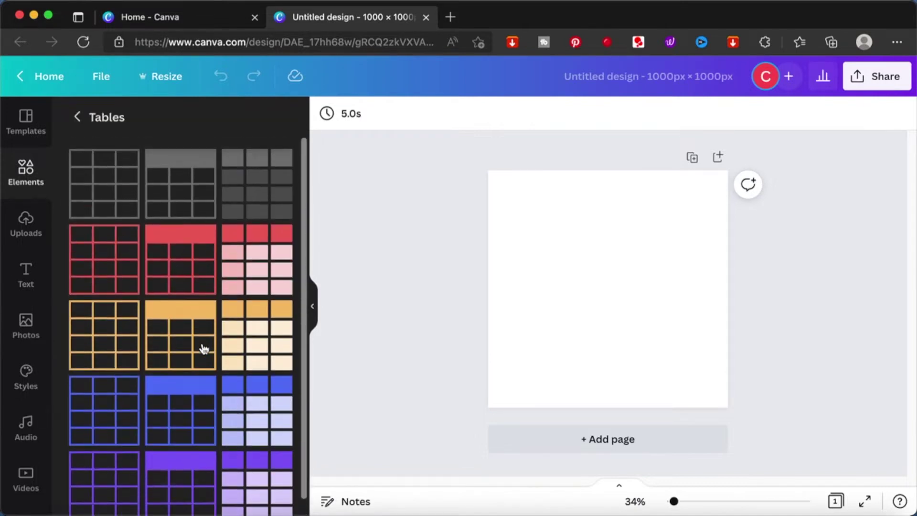
left_click(110, 208)
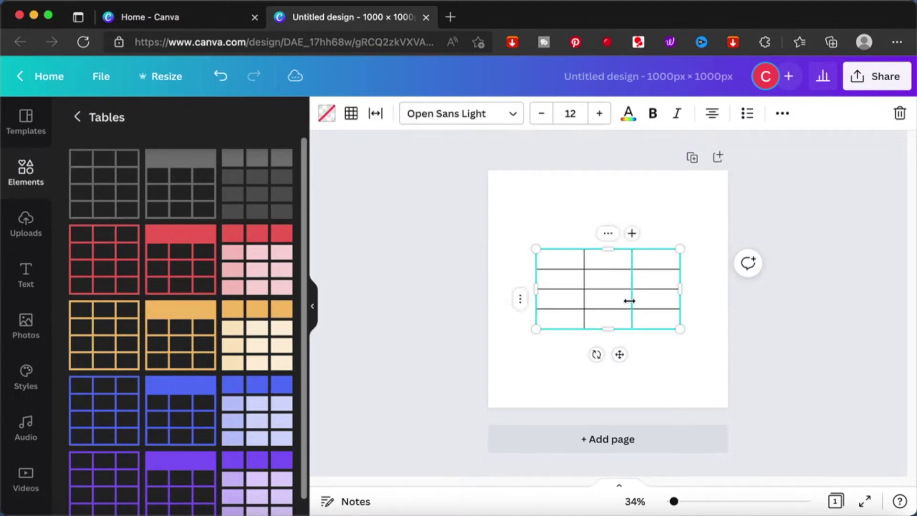
- Open the '…' action menu for a table column, then select the top-left cell
left_click(608, 234)
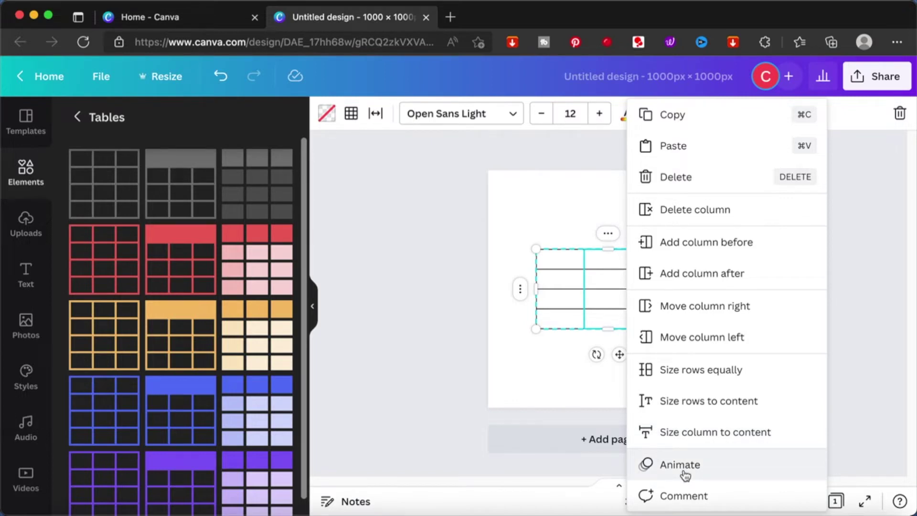
left_click(561, 259)
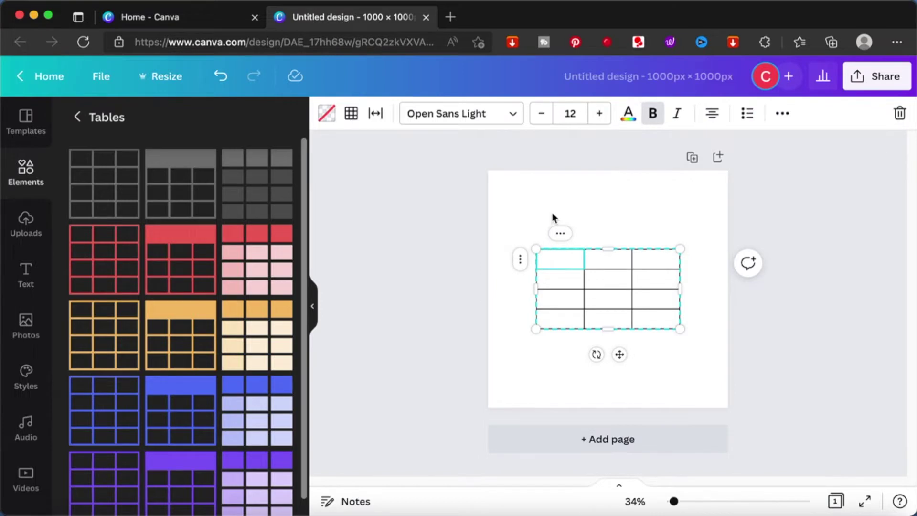
- Set the top-left cell's font size to 20, correcting it from 100
left_click(560, 259)
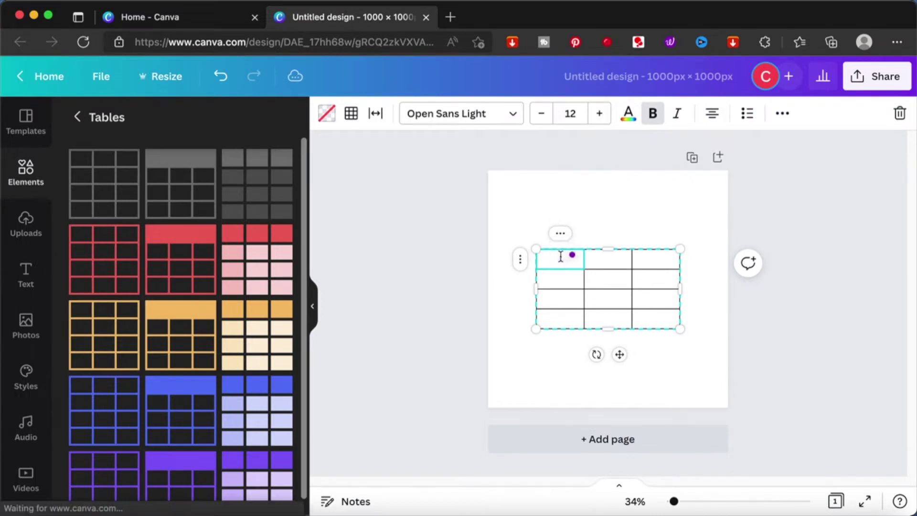
type("a")
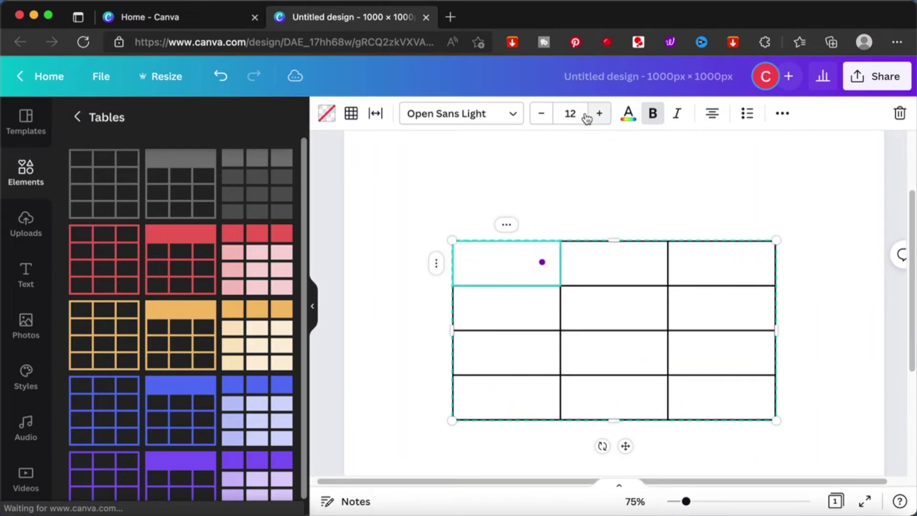
left_click(580, 114)
type("100")
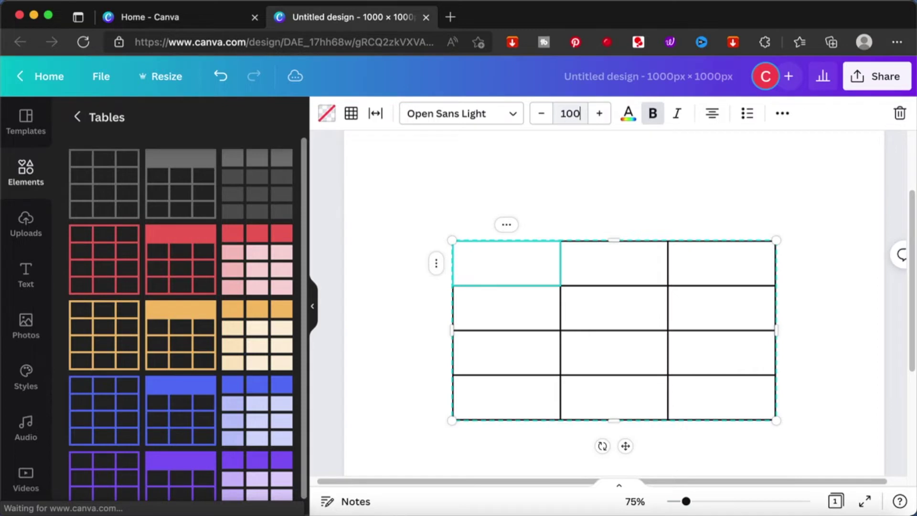
left_click(496, 264)
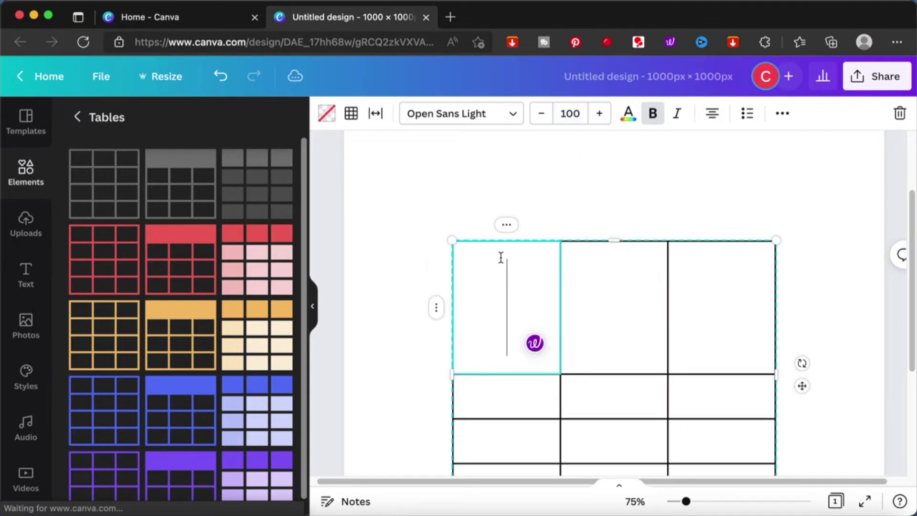
left_click(567, 110)
left_click(567, 103)
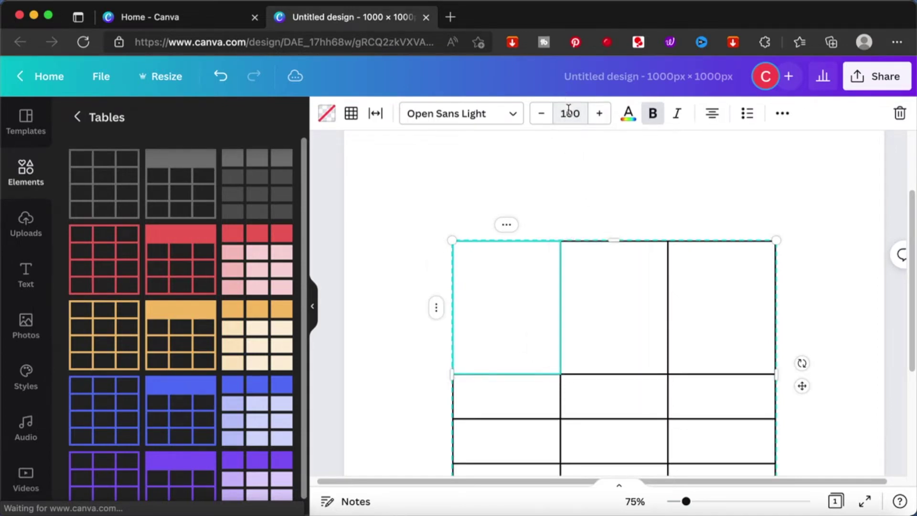
left_click(568, 111)
left_click(568, 111)
type("20")
key("Return")
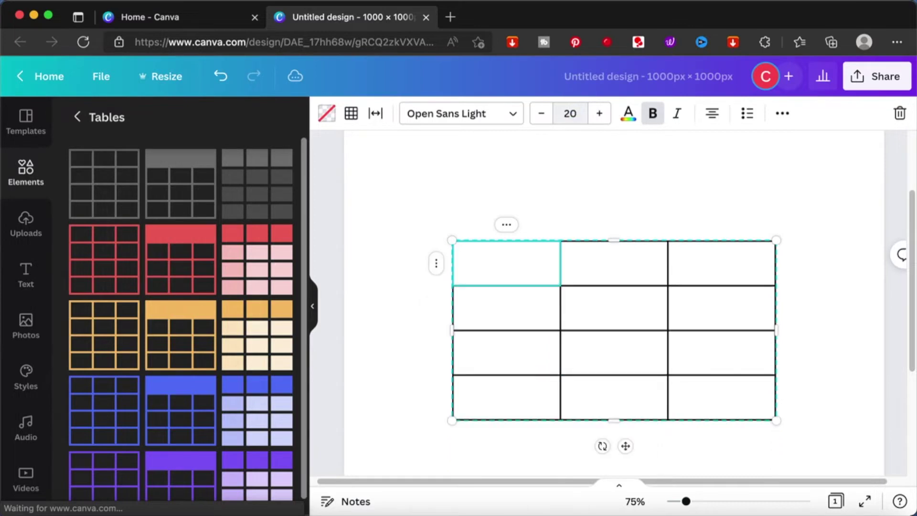
- Type 'sdjhak' in the top-left cell, undoing an accidental table deletion
left_click(492, 258)
type("sdjhak")
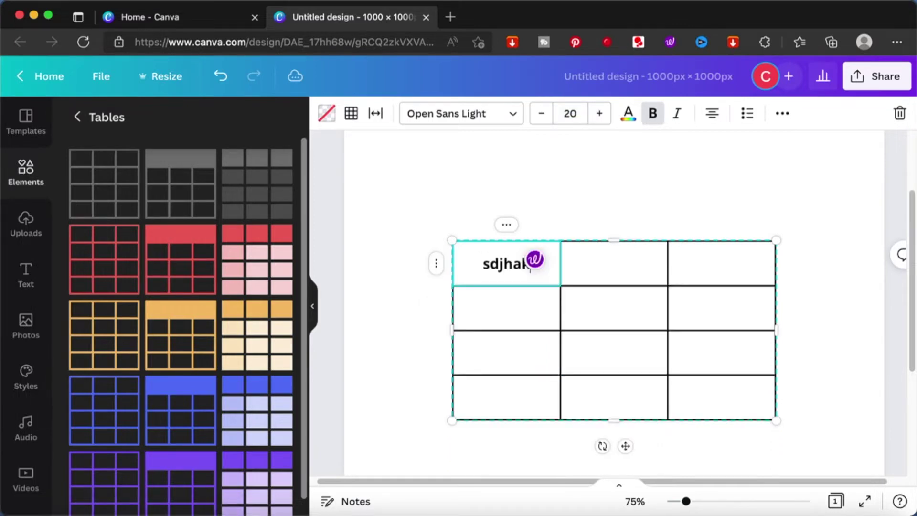
left_click(595, 264)
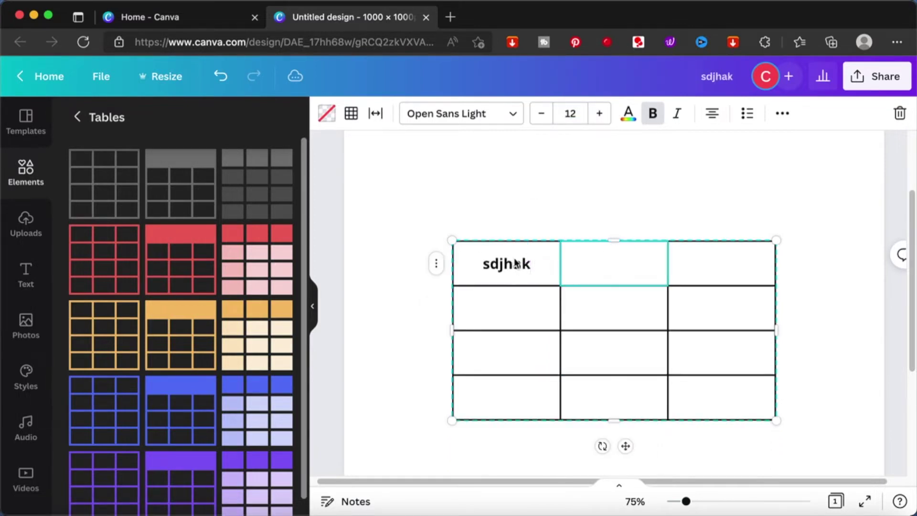
key("Delete")
key("super+z")
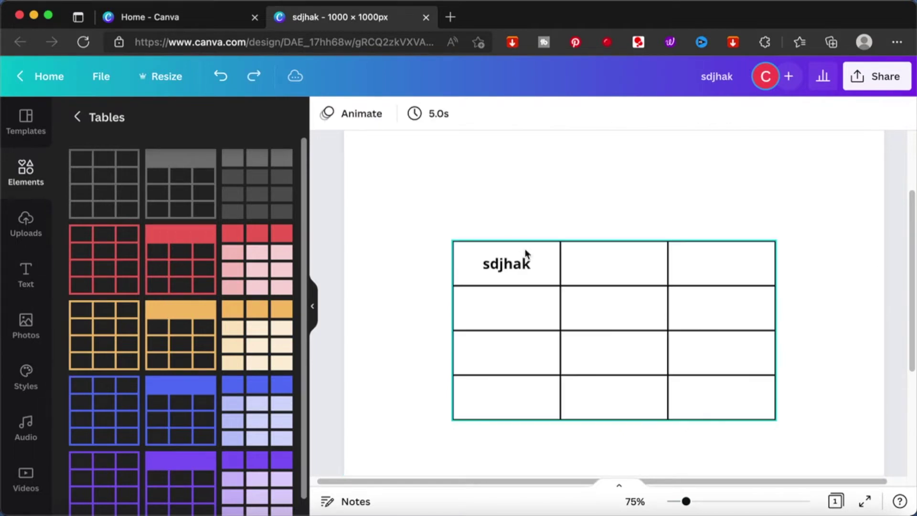
left_click(520, 261)
- Replace 'sdjhak' with 'apple' in the top-left cell
double_click(520, 262)
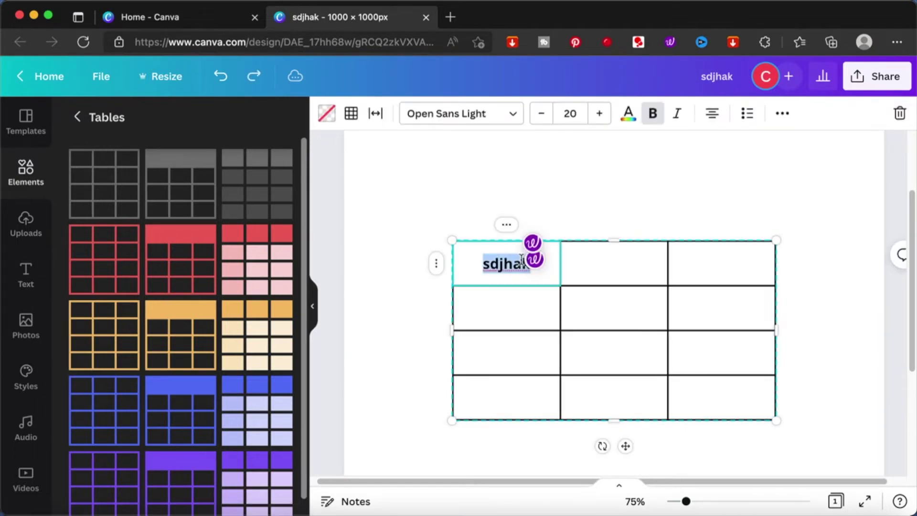
key("BackSpace")
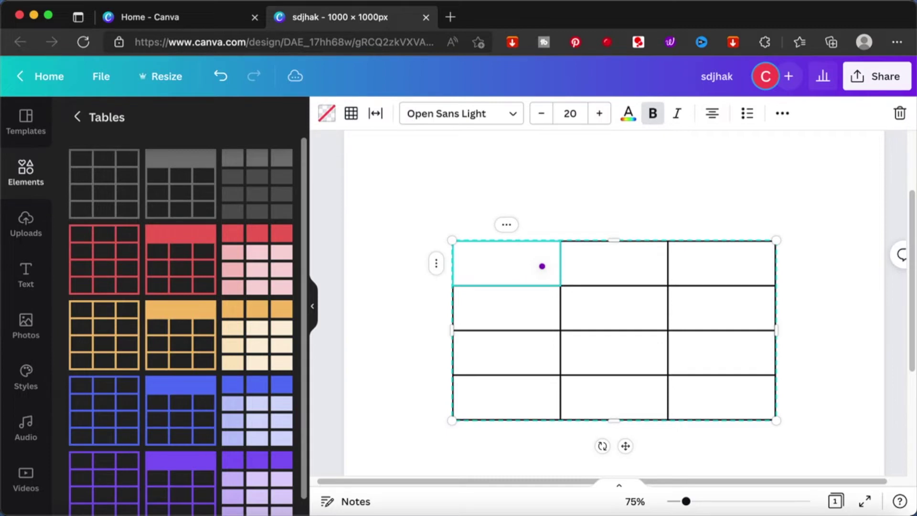
type("apple")
left_click(615, 264)
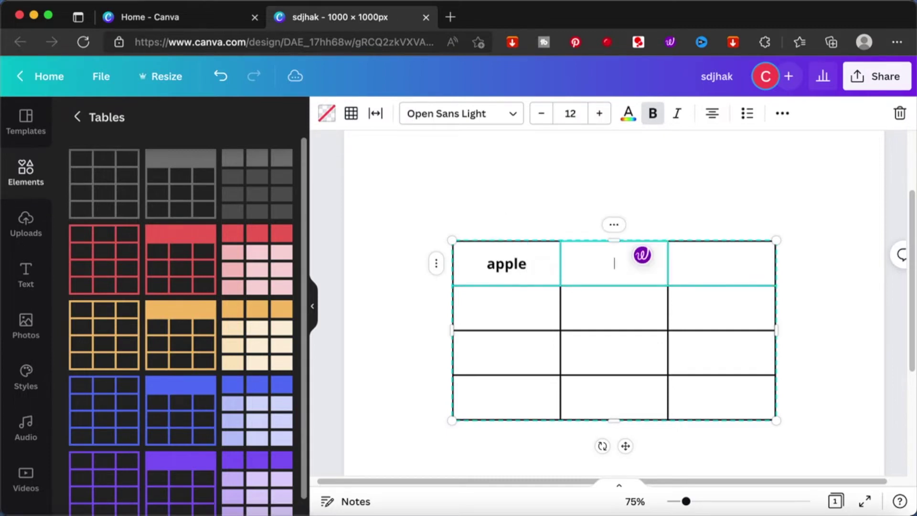
type("oran")
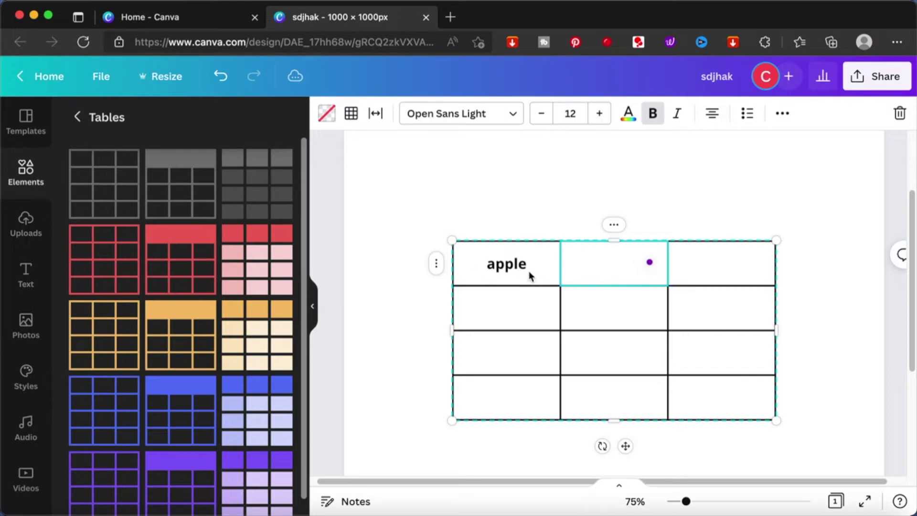
left_click(511, 268)
- Look through the text formatting and first-column options for the 'apple' cell
double_click(512, 268)
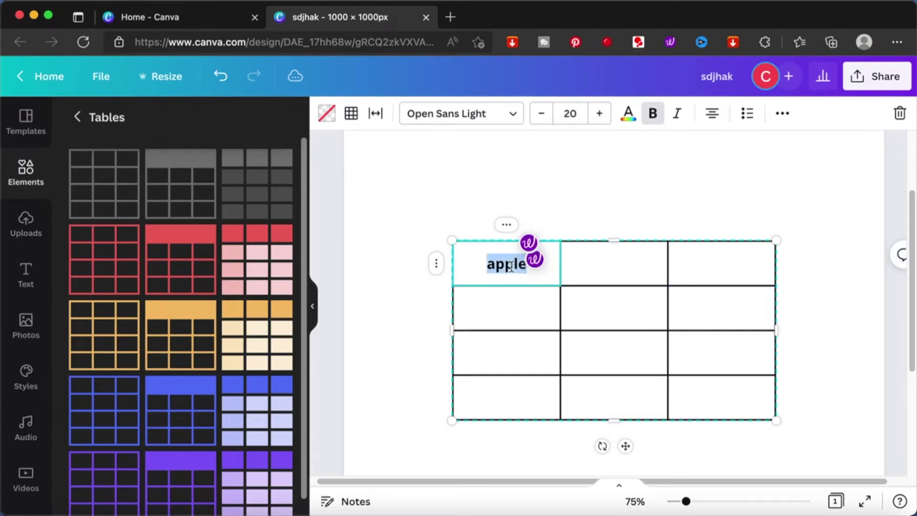
left_click(782, 115)
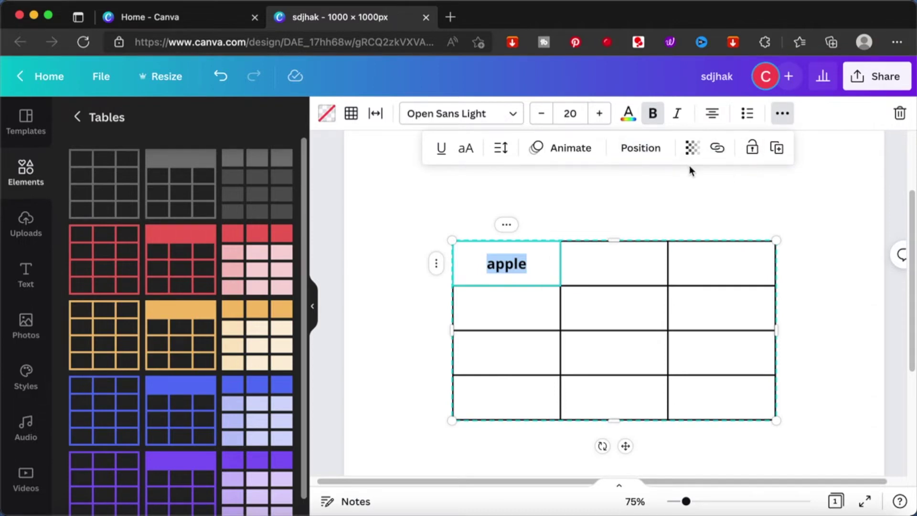
left_click(740, 197)
left_click(507, 268)
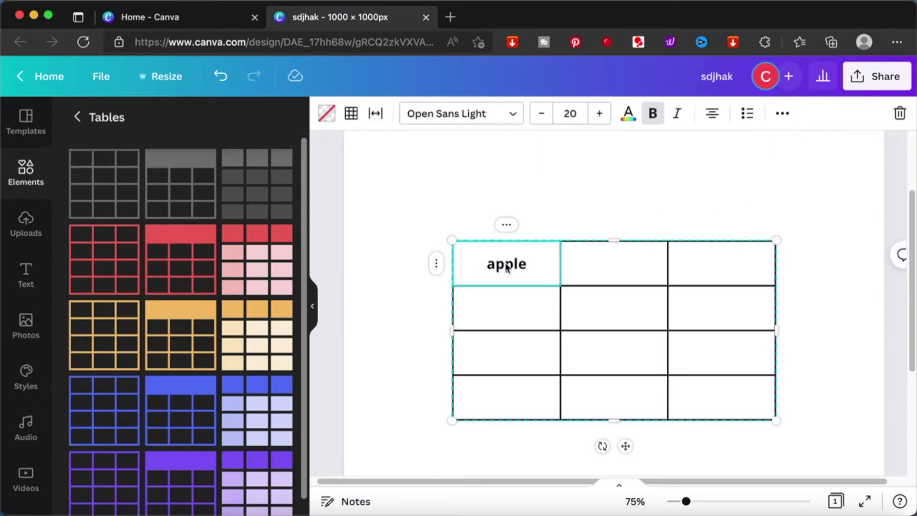
left_click(789, 115)
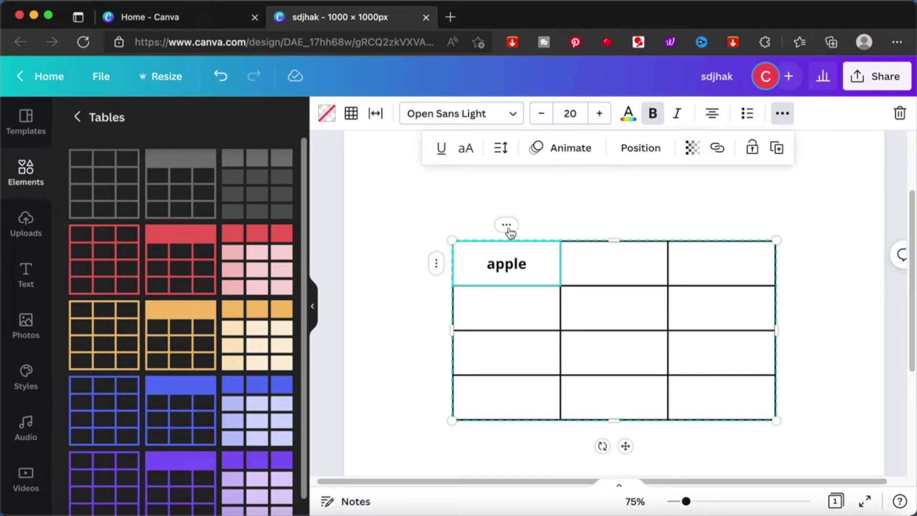
left_click(566, 215)
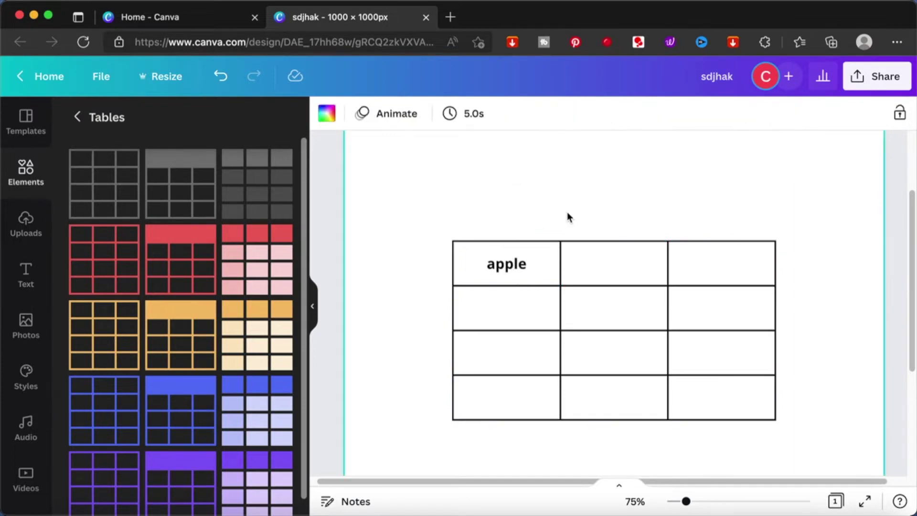
left_click(505, 262)
left_click(509, 229)
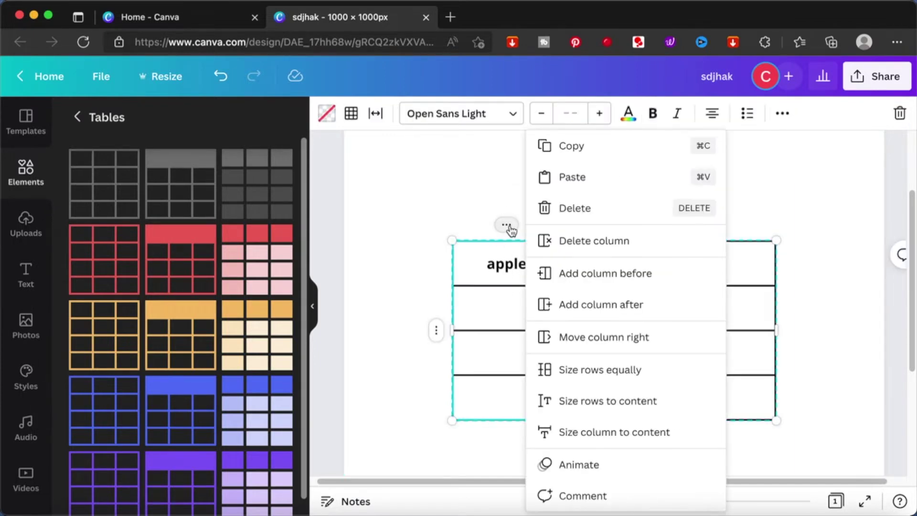
left_click(473, 198)
left_click(499, 269)
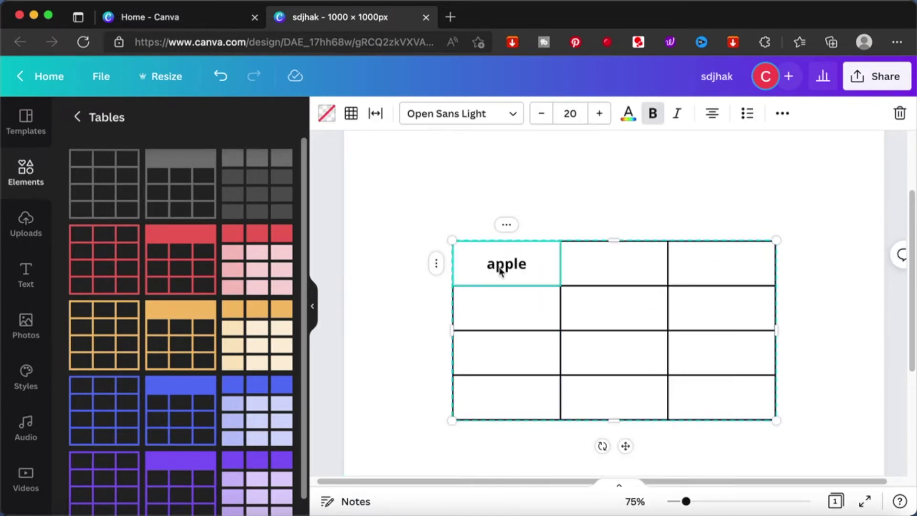
- Copy 'apple' into the second and third cells of the top row
double_click(498, 268)
key("super+c")
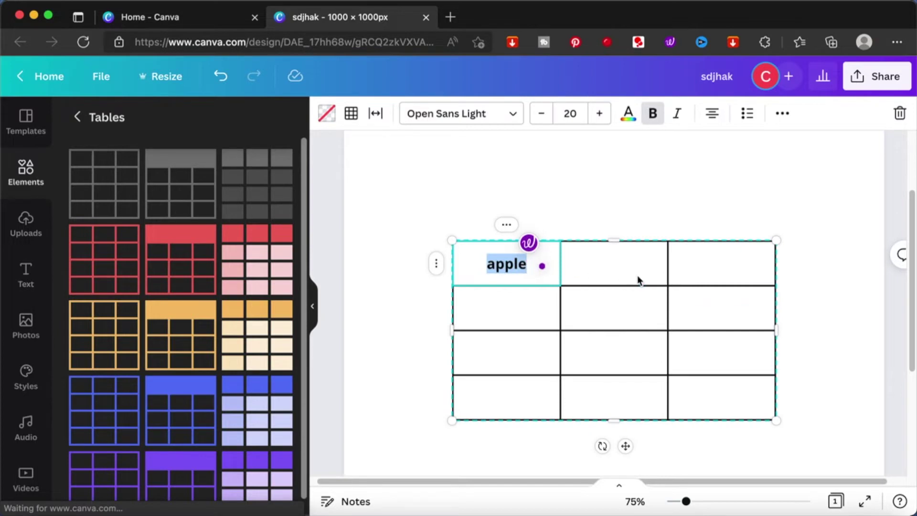
left_click(610, 276)
key("super+v")
left_click(712, 261)
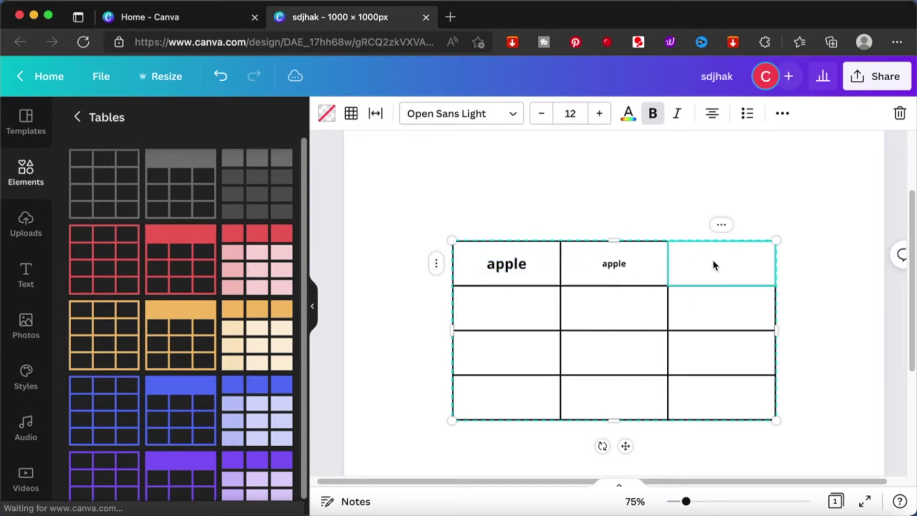
key("super+v")
- Type 'orange' into all three cells of the second row
left_click(520, 316)
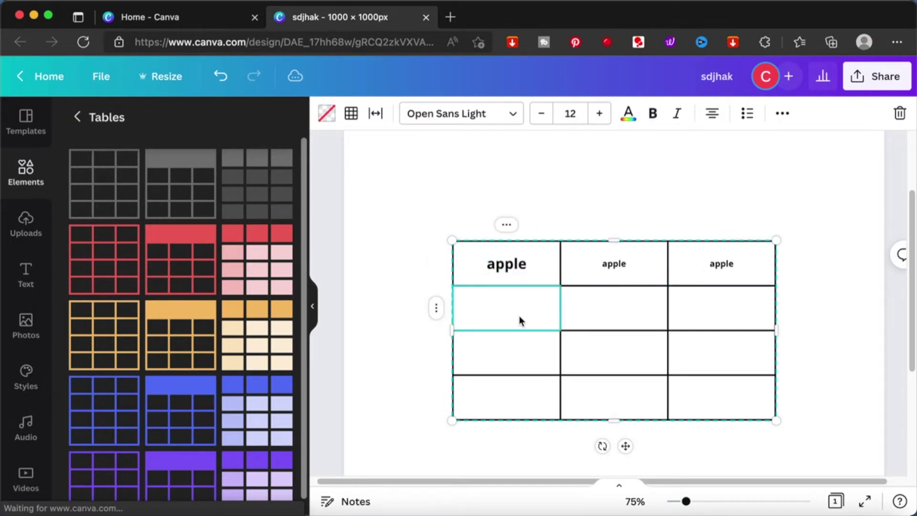
type("orange")
left_click(614, 308)
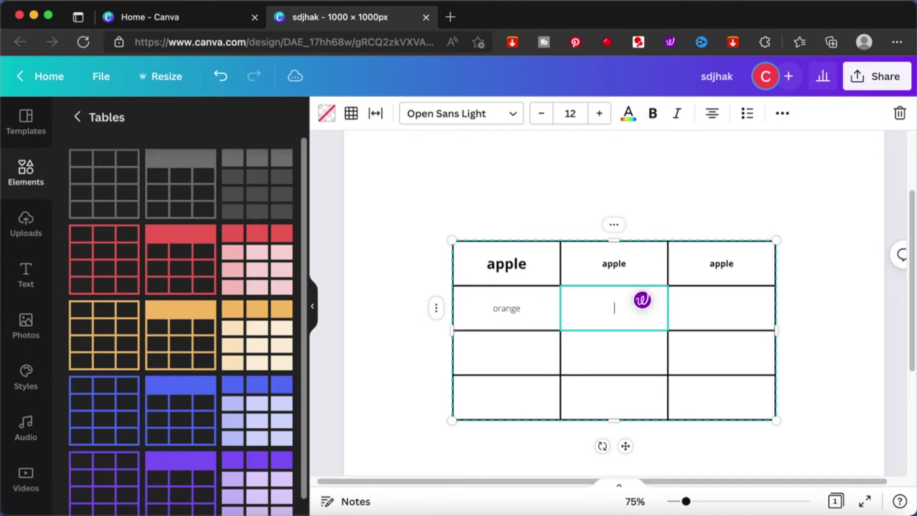
type("orange")
left_click(747, 301)
type("oran")
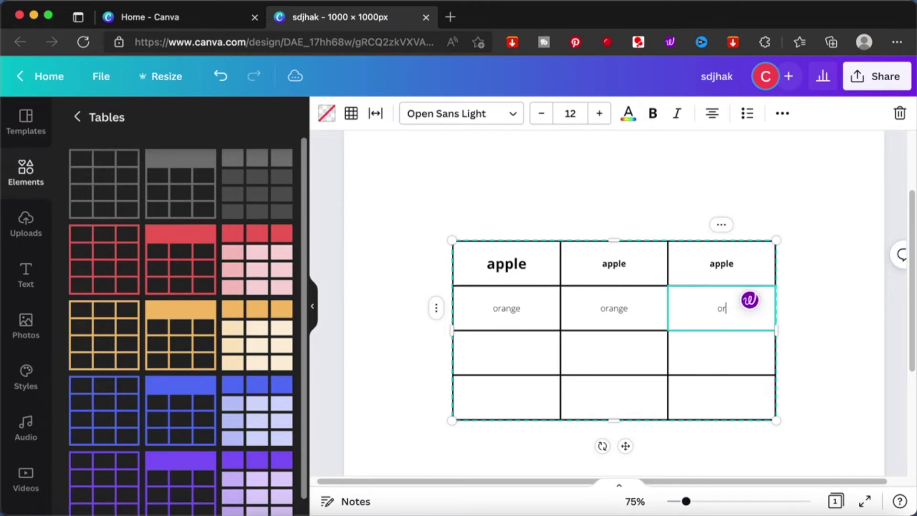
type("ge")
key("Return")
key("BackSpace")
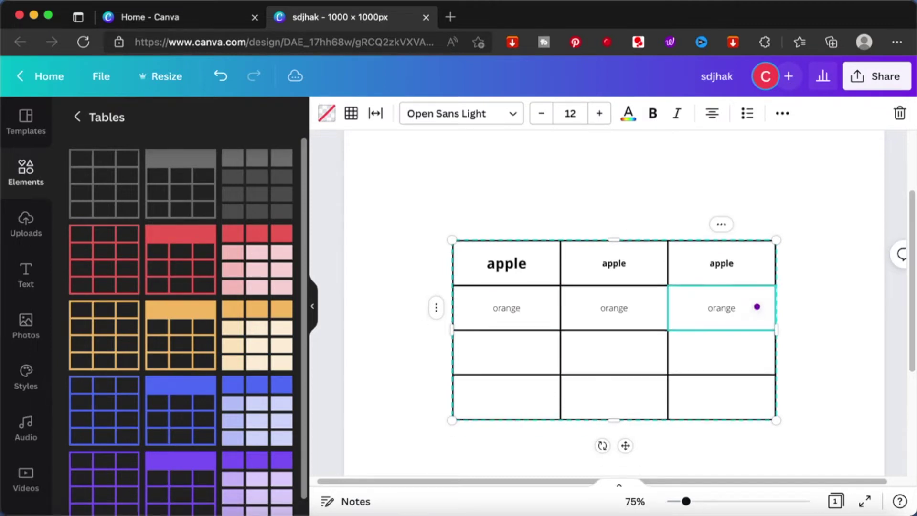
- Type 'pear' across the third row
left_click(502, 356)
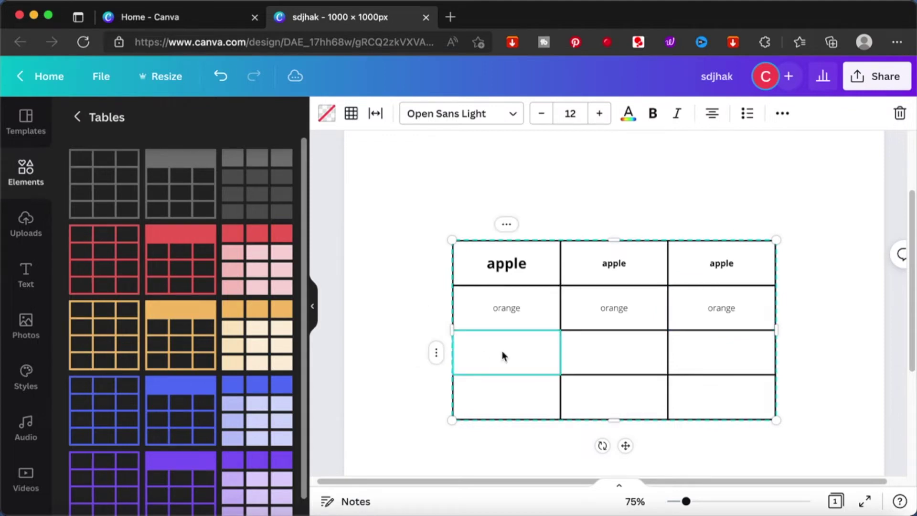
type("pear")
key("Tab")
type("p")
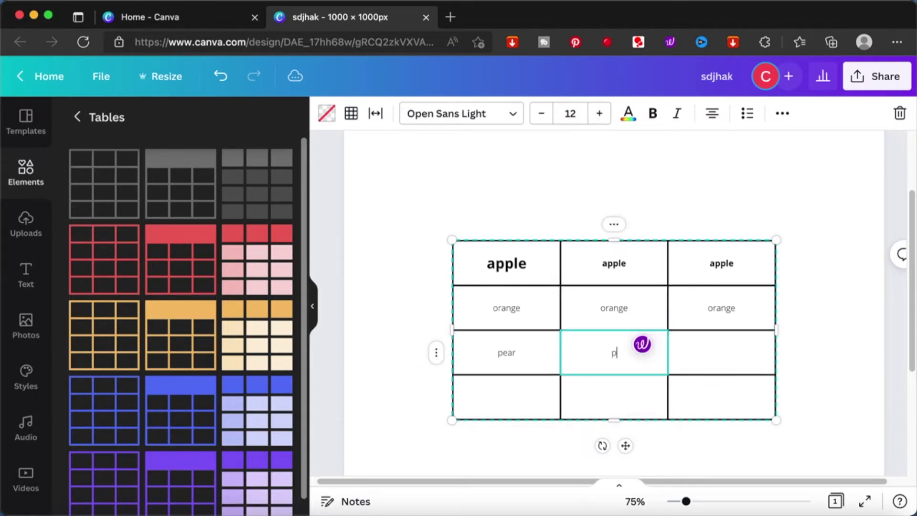
type("ear")
key("Tab")
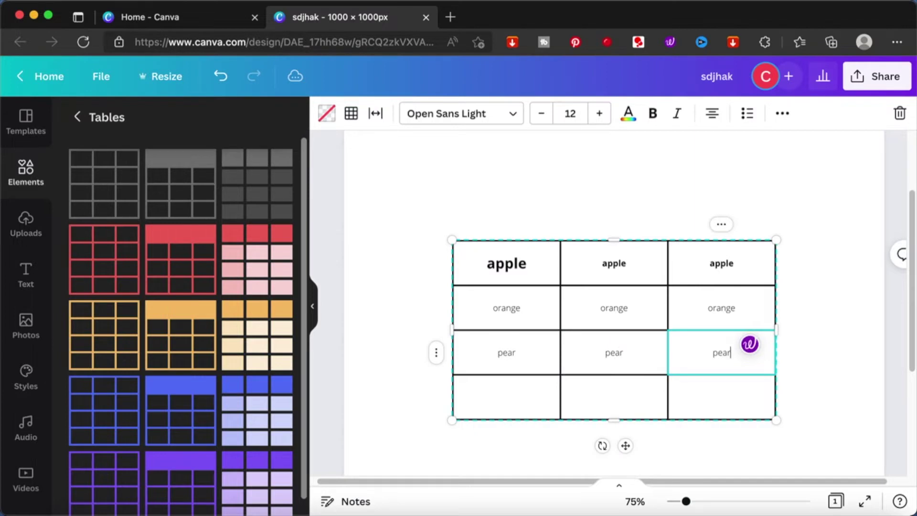
type("pear")
left_click(477, 402)
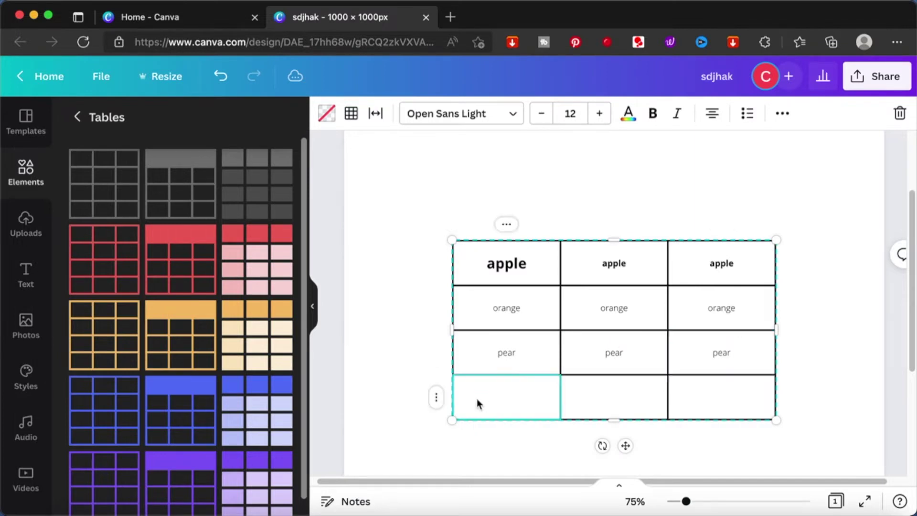
- Delete the empty fourth row and add a new row above the apple row
left_click(436, 399)
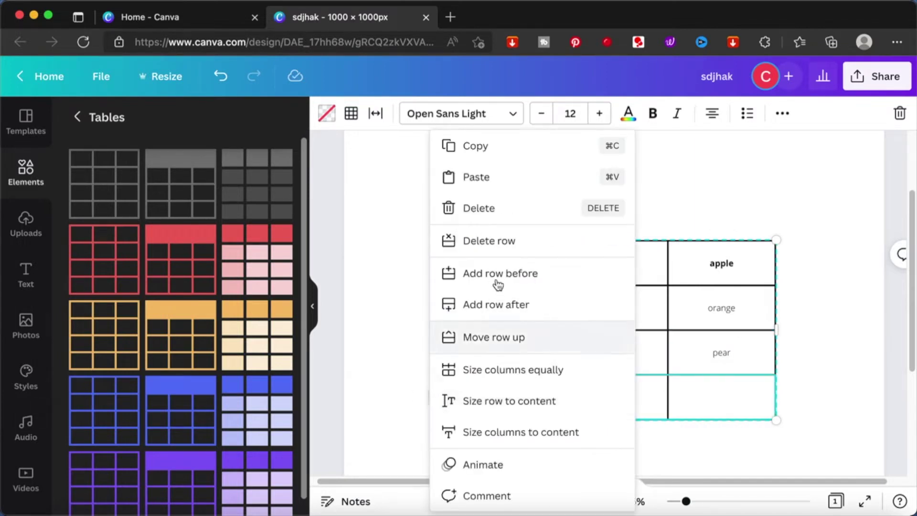
left_click(502, 246)
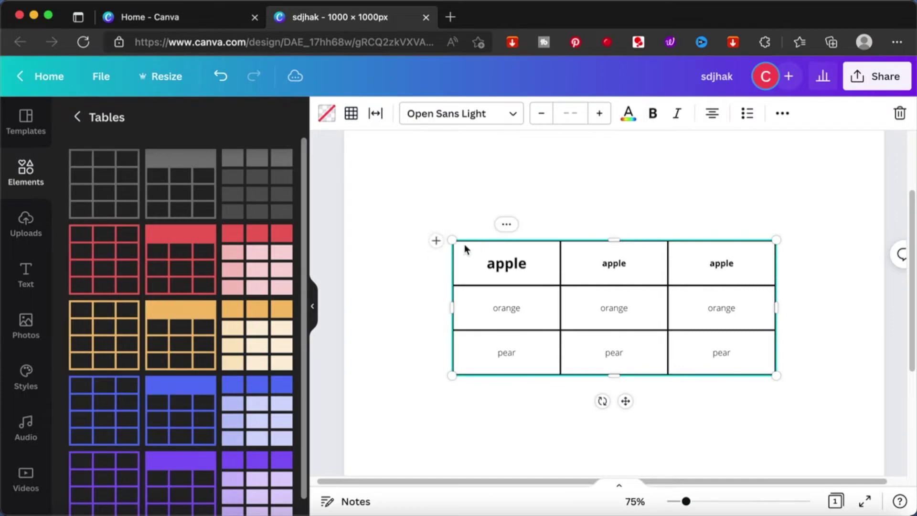
left_click(437, 263)
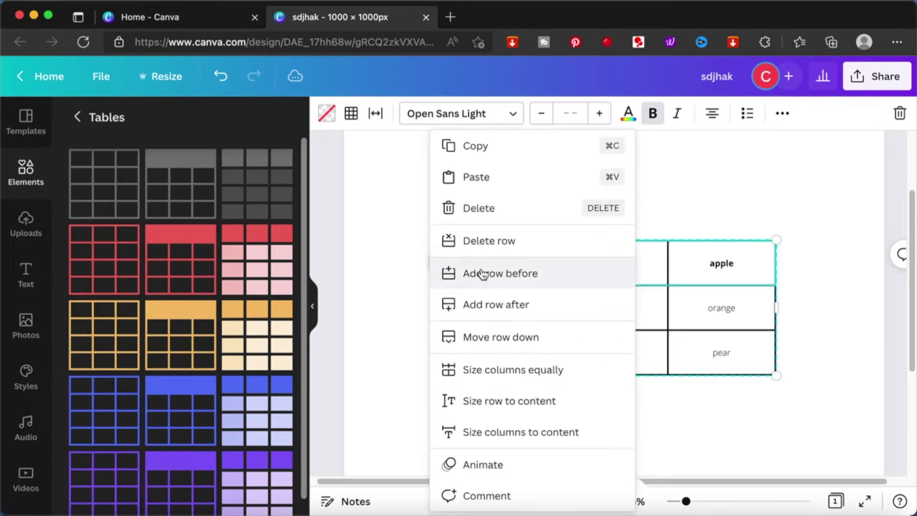
left_click(480, 272)
- Type 'Fruit' into each cell of the new top row
left_click(483, 261)
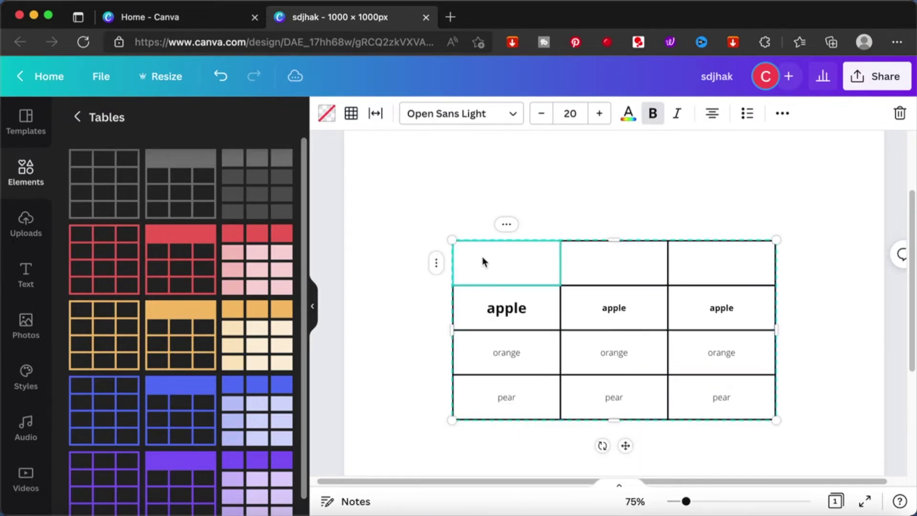
left_click(540, 262)
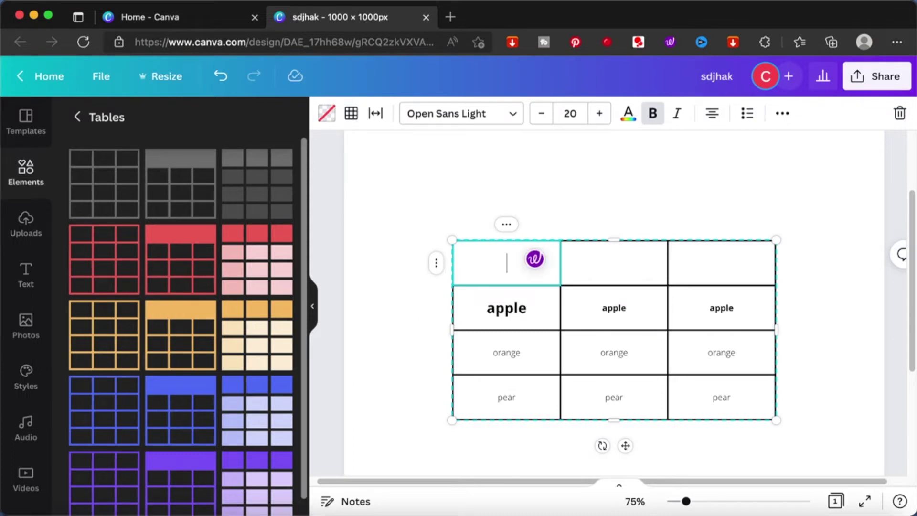
type("Fr")
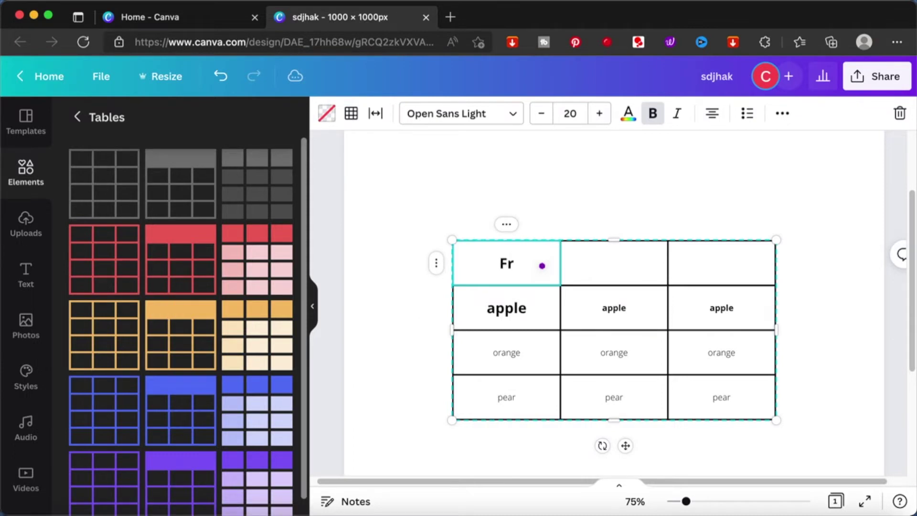
type("uit")
left_click(642, 254)
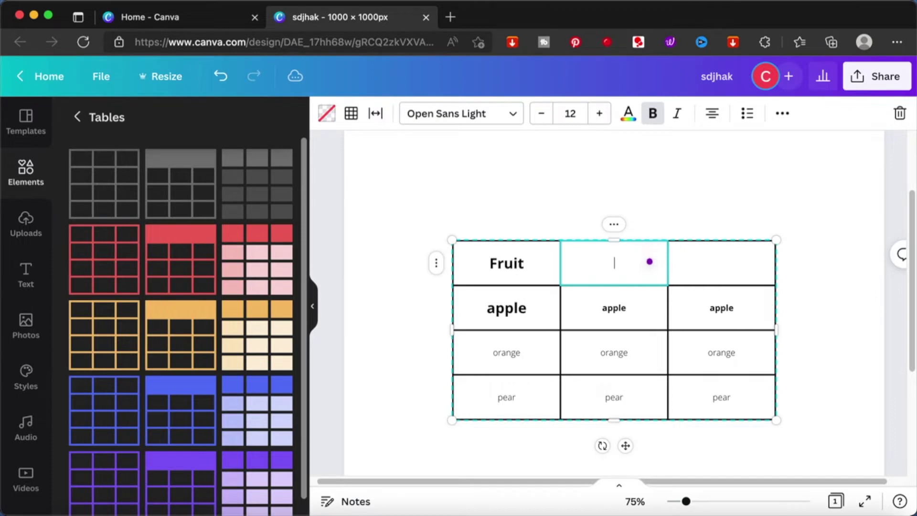
type("Fruit")
left_click(749, 254)
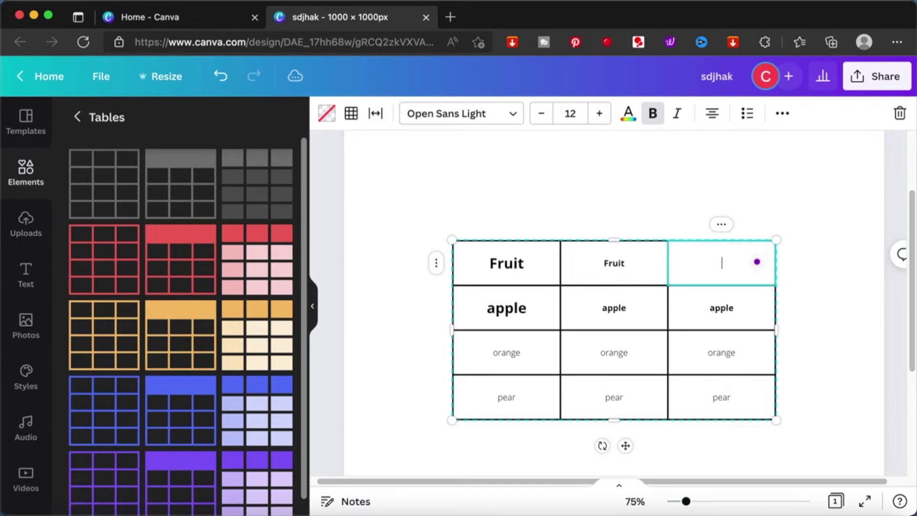
type("Fruit")
left_click(479, 215)
left_click(493, 253)
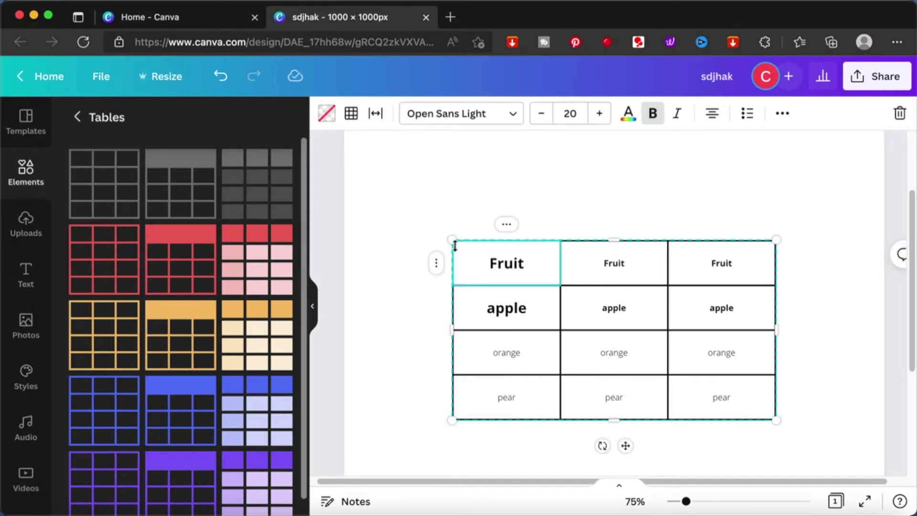
- Select the whole table and set all its text to size 20 bold
left_click_drag(438, 207, 812, 430)
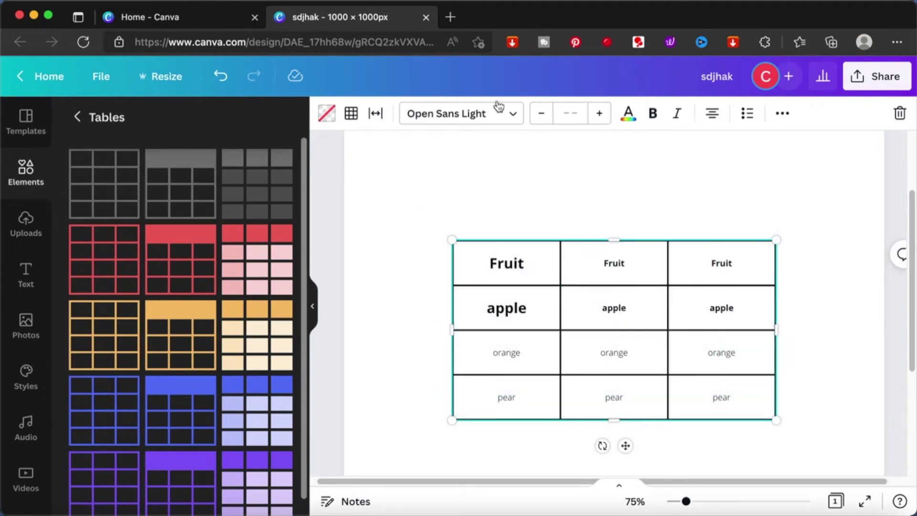
left_click(570, 114)
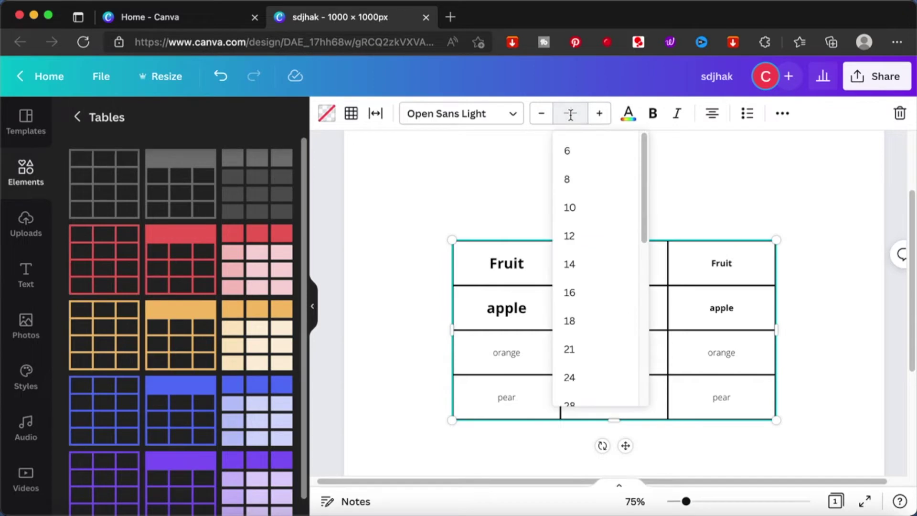
key("Return")
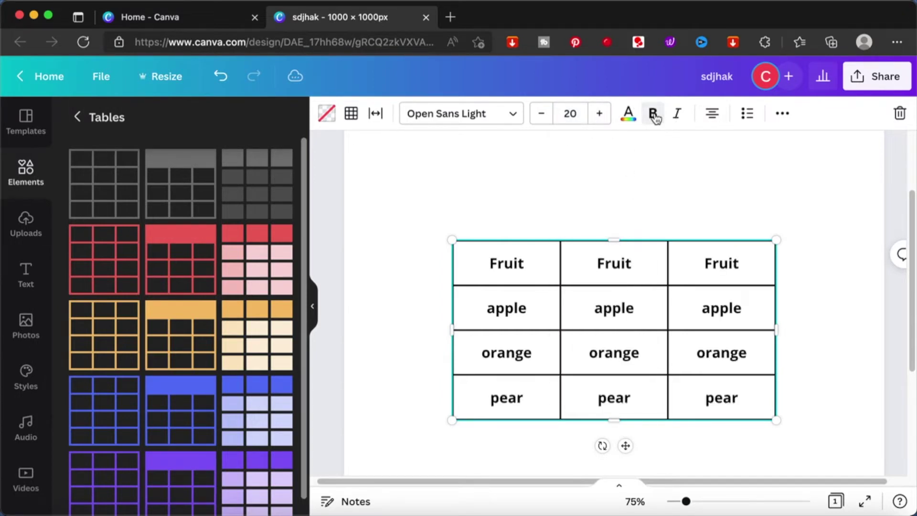
left_click(625, 197)
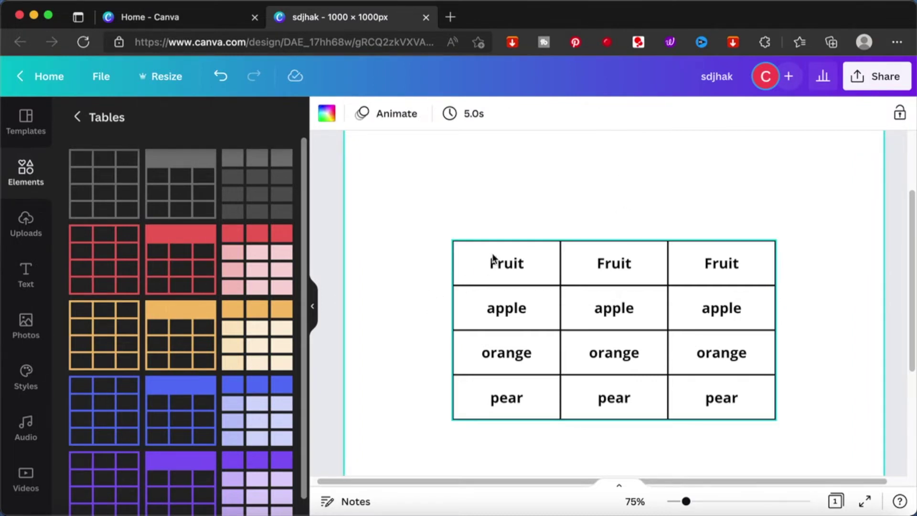
left_click(503, 239)
- Dismiss the table's animation options and bring up the first column's actions again
left_click(506, 225)
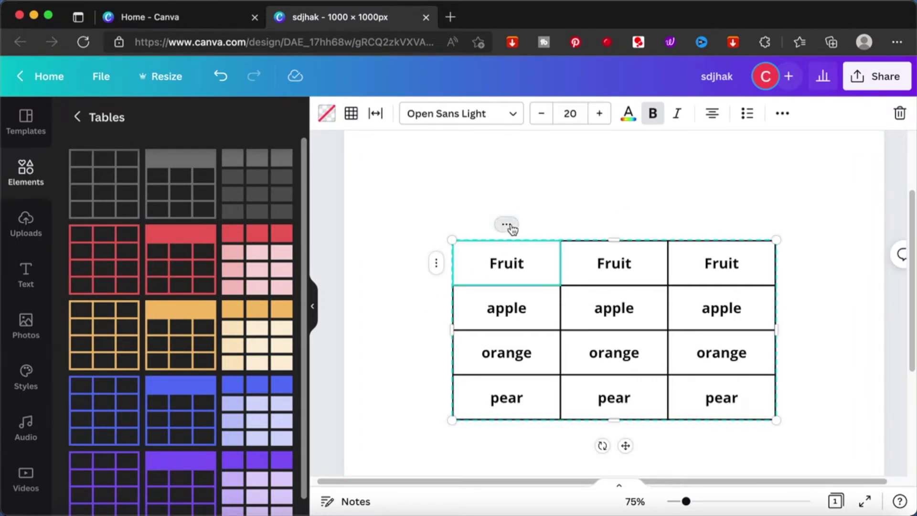
left_click(585, 464)
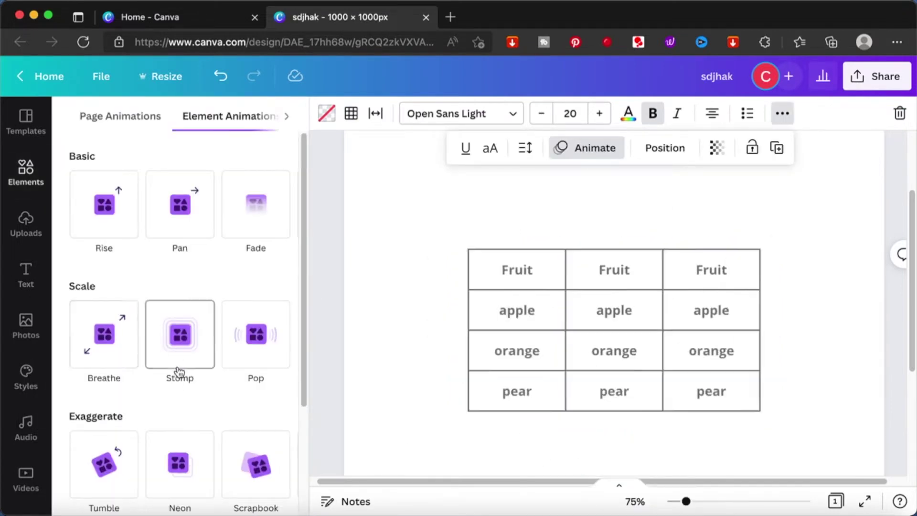
scroll(180, 372, "down", 1)
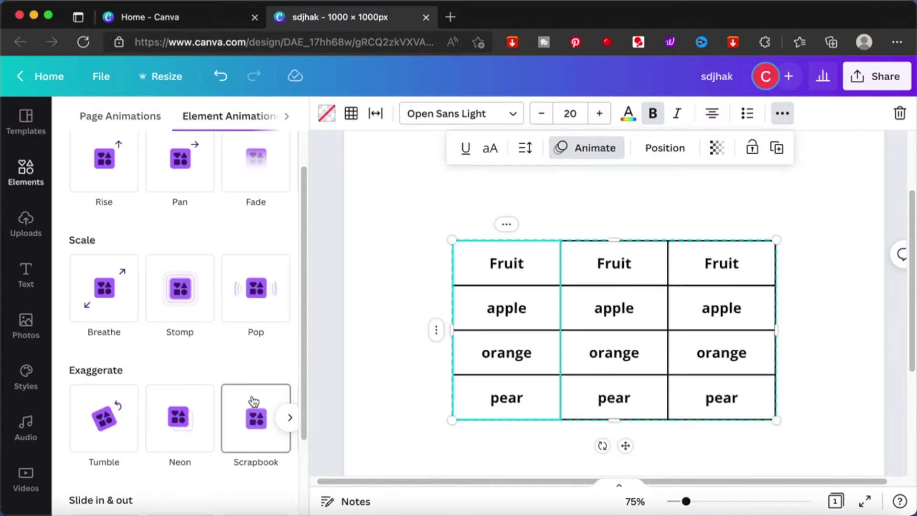
key("Escape")
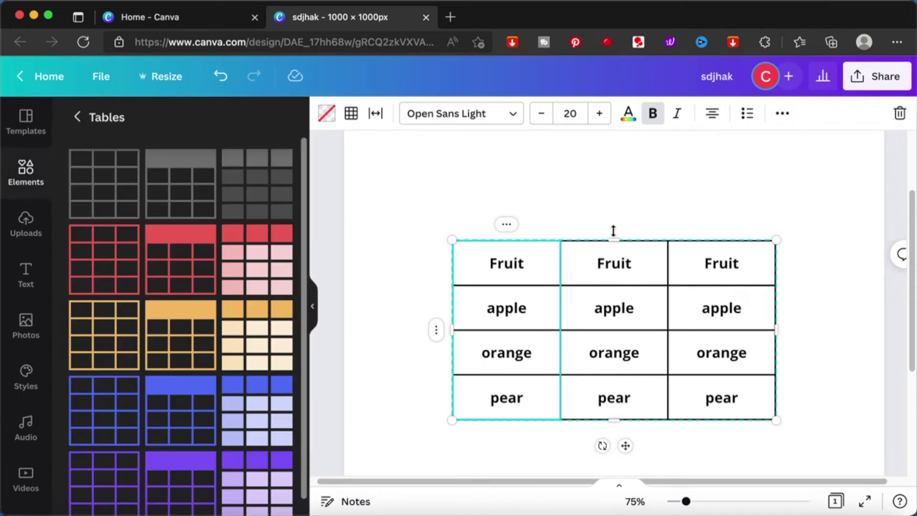
left_click(507, 225)
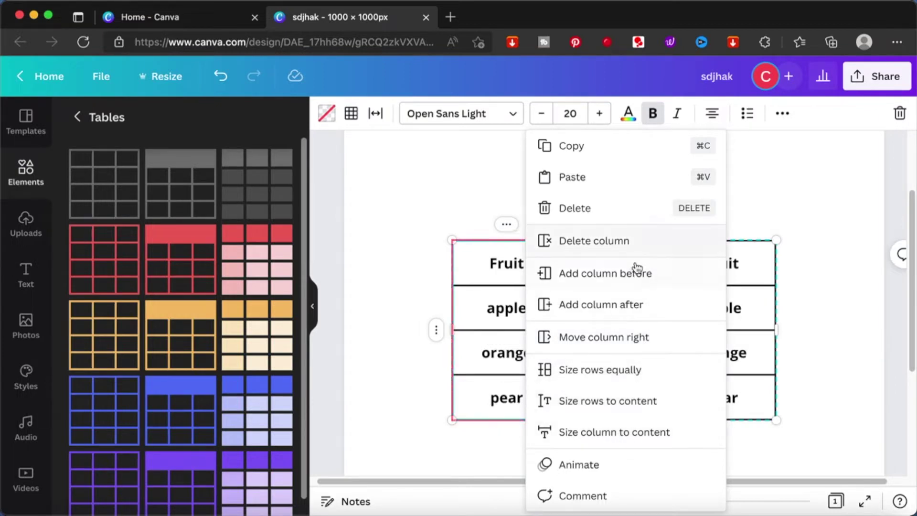
- Delete the first column, then add empty columns before and after the right Fruit column
left_click(606, 241)
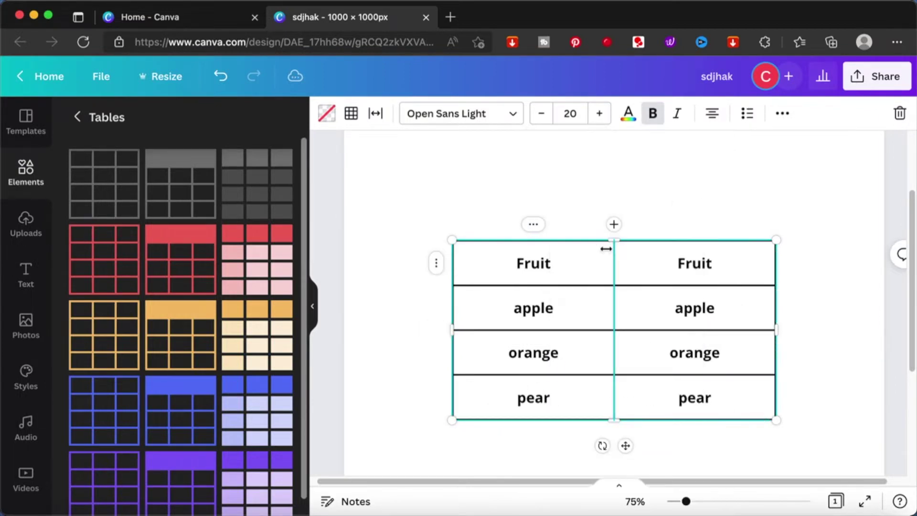
left_click(689, 263)
left_click(695, 225)
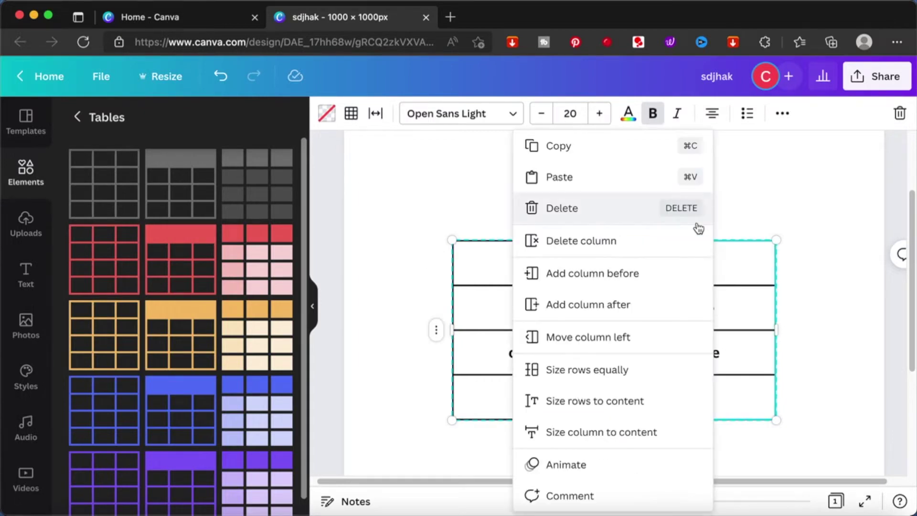
left_click(654, 272)
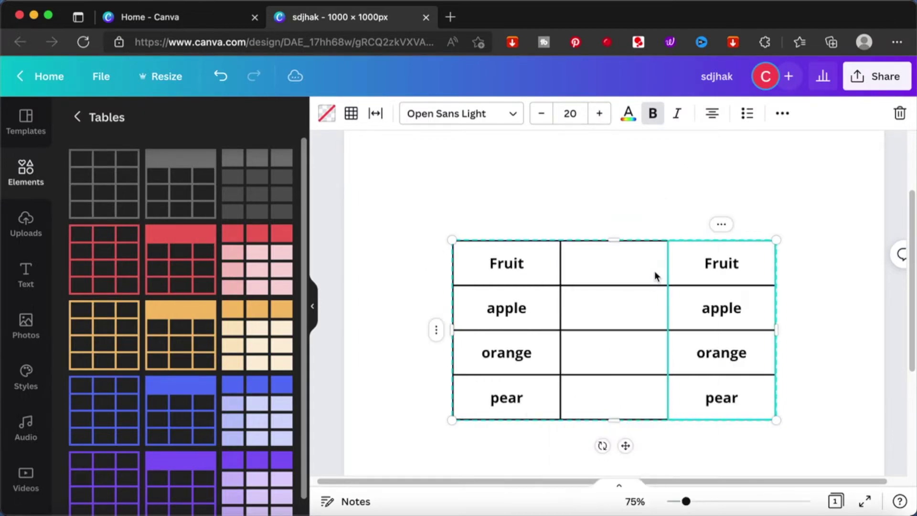
left_click(723, 225)
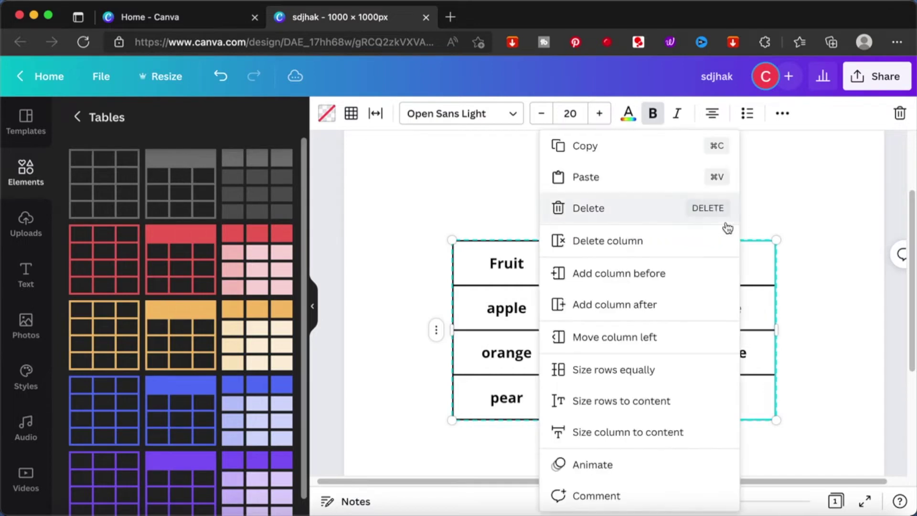
left_click(640, 307)
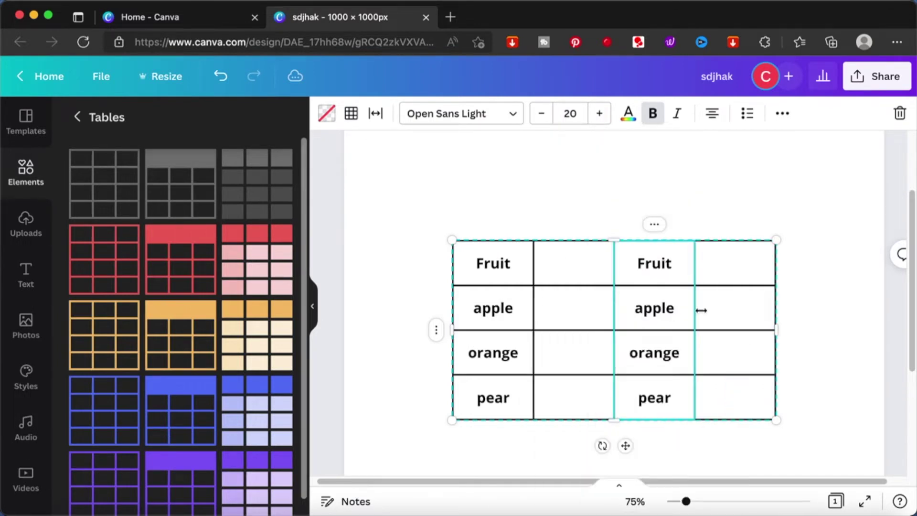
left_click(829, 358)
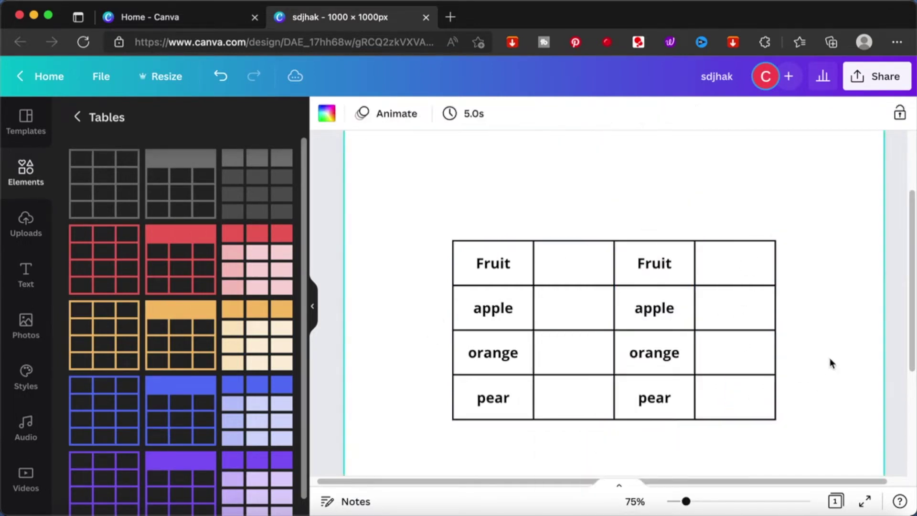
- Drag the Fruit header row's border down to make the header row taller
left_click(468, 283)
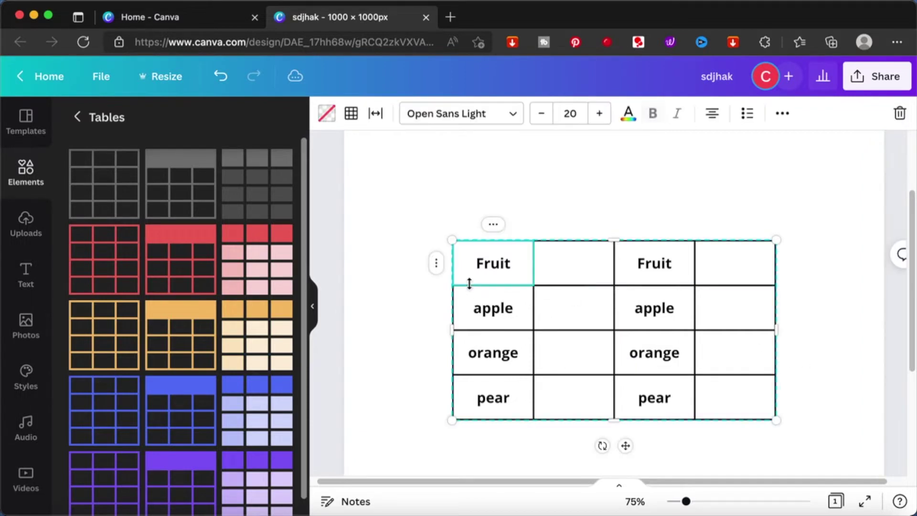
left_click_drag(463, 285, 460, 311)
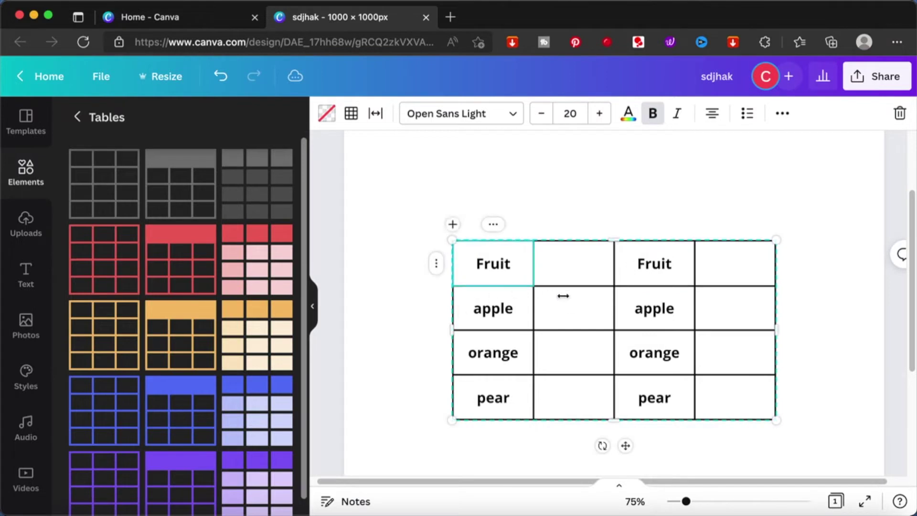
left_click_drag(565, 289, 568, 335)
left_click(659, 196)
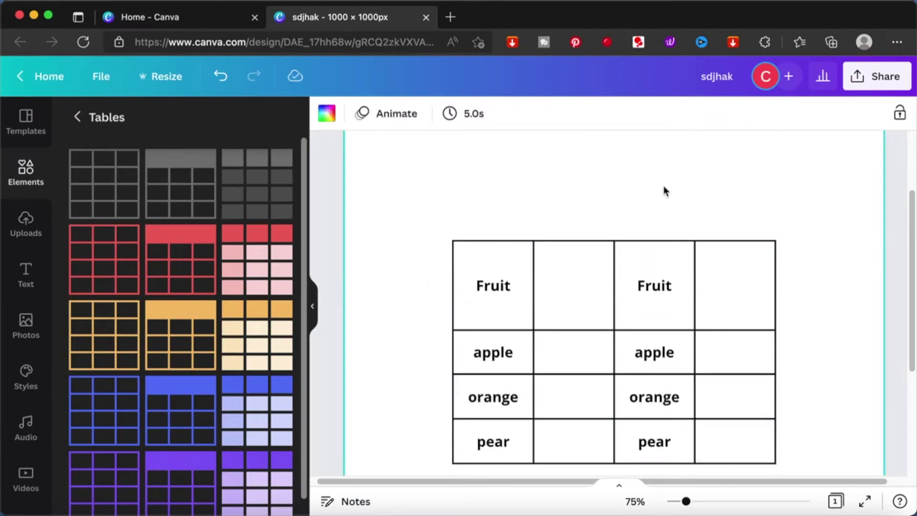
- Apply Size rows equally so the Fruit header matches the apple, orange and pear rows
left_click(610, 243)
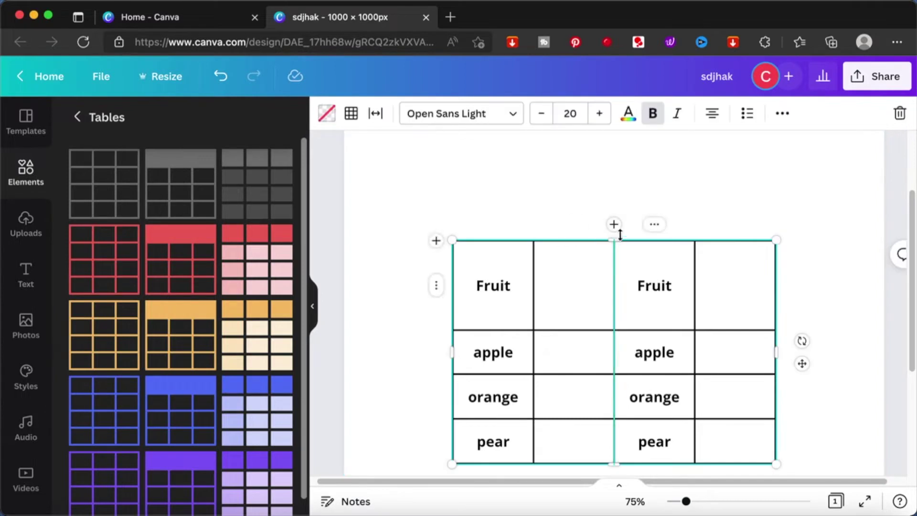
left_click(575, 227)
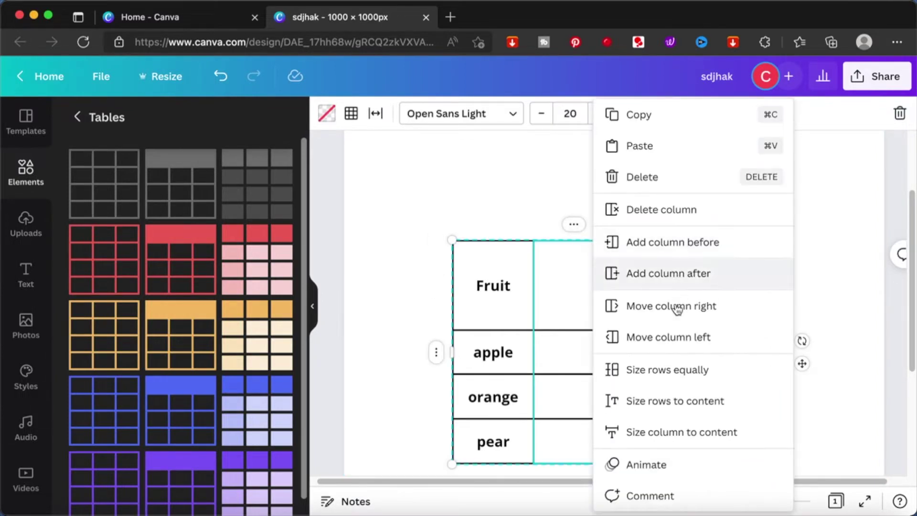
left_click(670, 379)
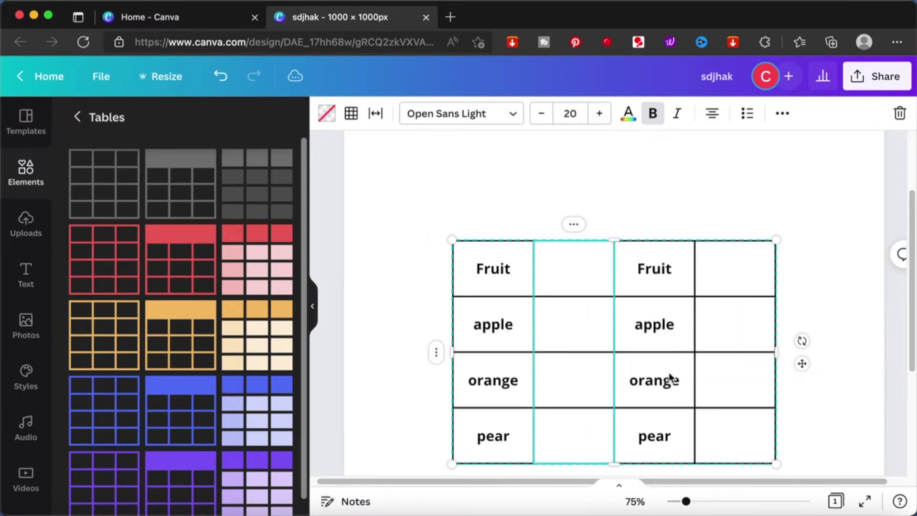
scroll(751, 232, "down", 3)
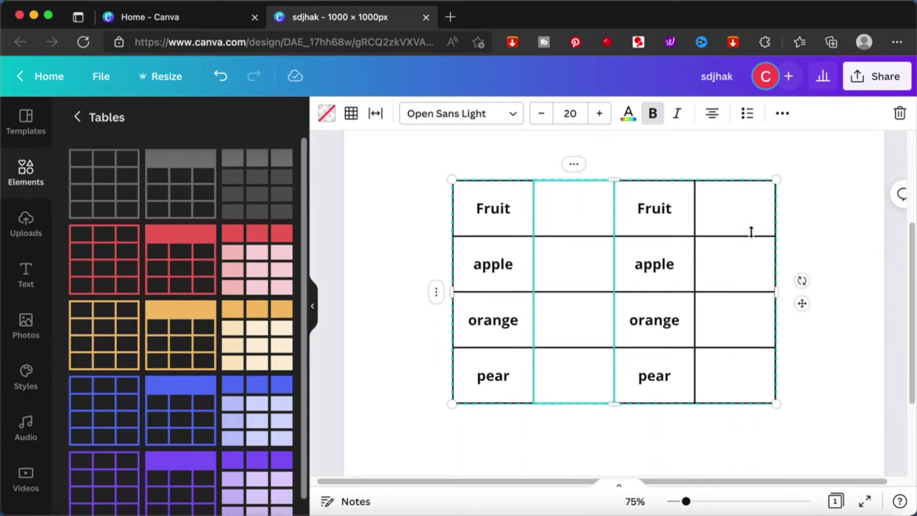
left_click(751, 382)
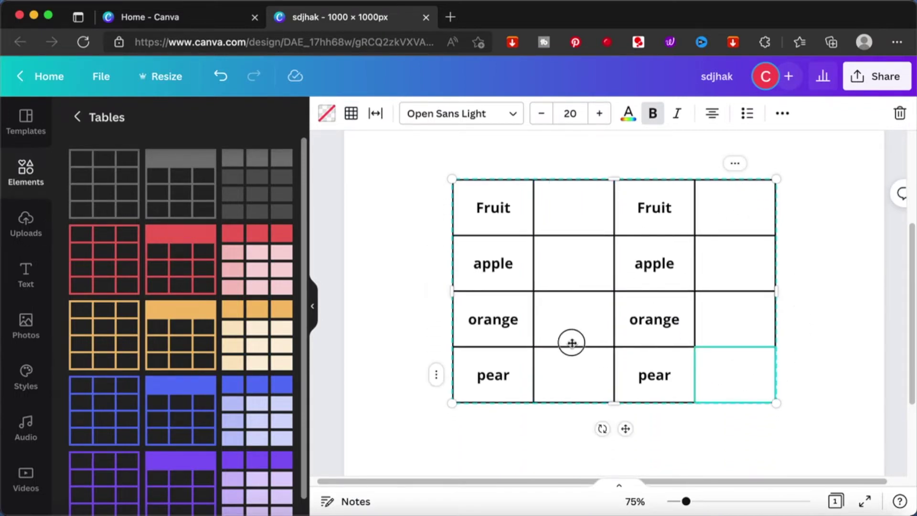
scroll(610, 331, "down", 2)
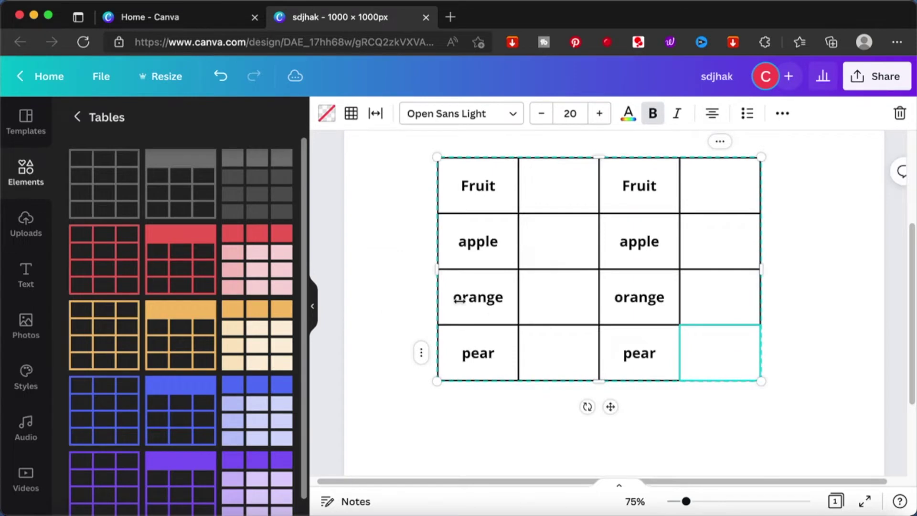
left_click_drag(400, 289, 749, 368)
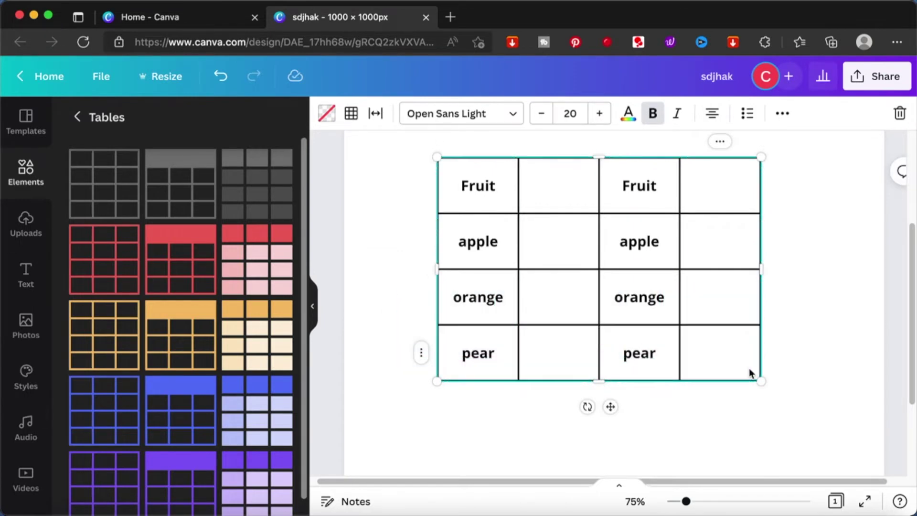
left_click(798, 309)
- Recolour the left and right 'apple' words with the pink text swatch
left_click(675, 268)
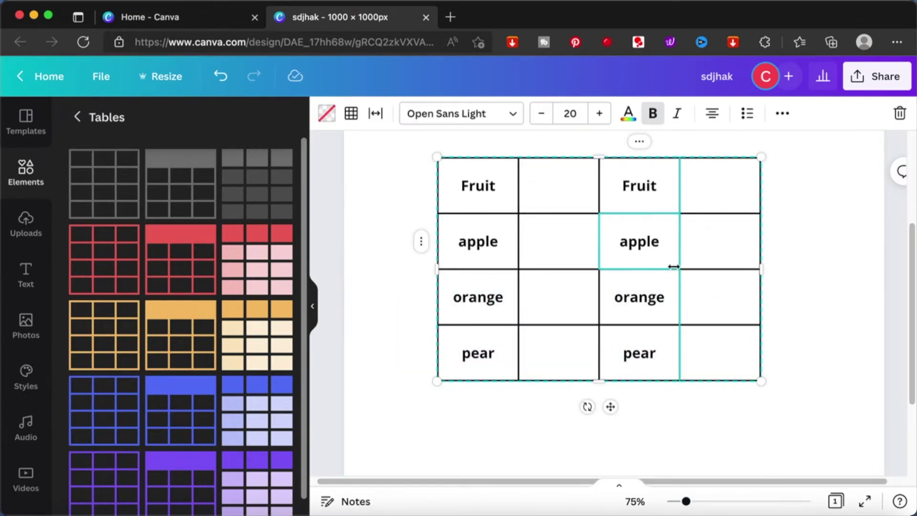
left_click(420, 243)
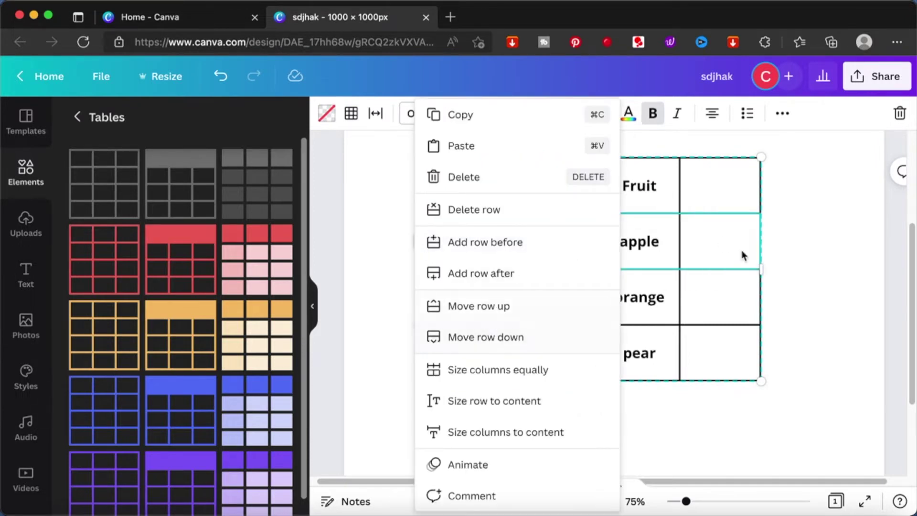
left_click(812, 271)
left_click(461, 251)
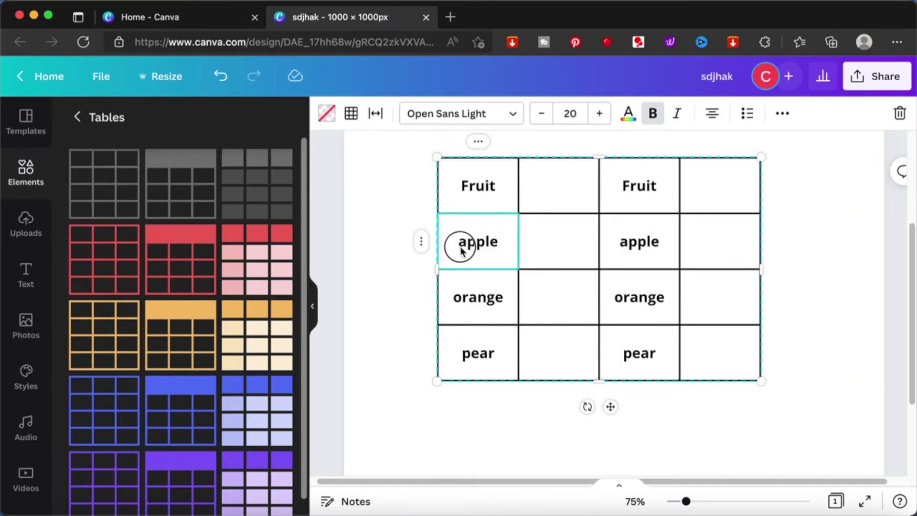
double_click(460, 248)
left_click(629, 119)
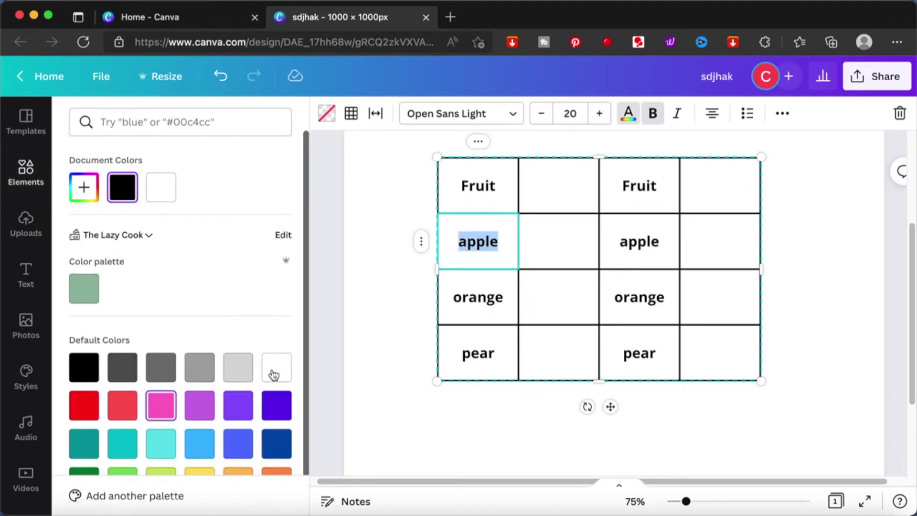
left_click(641, 253)
double_click(642, 236)
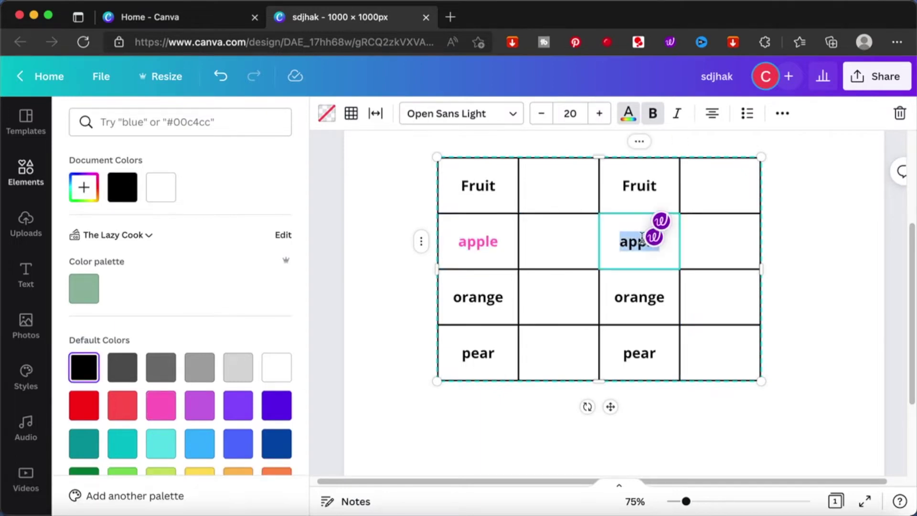
left_click(161, 413)
left_click(376, 256)
left_click(376, 254)
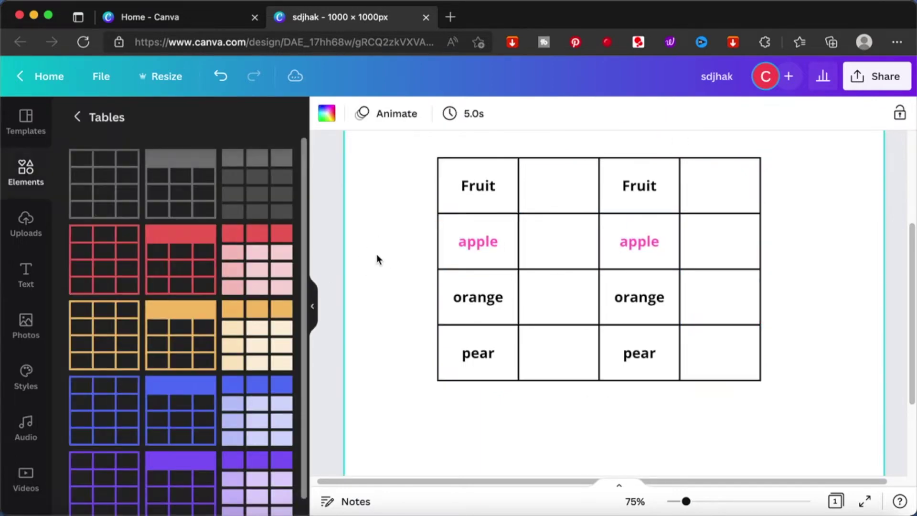
left_click(446, 241)
left_click(423, 244)
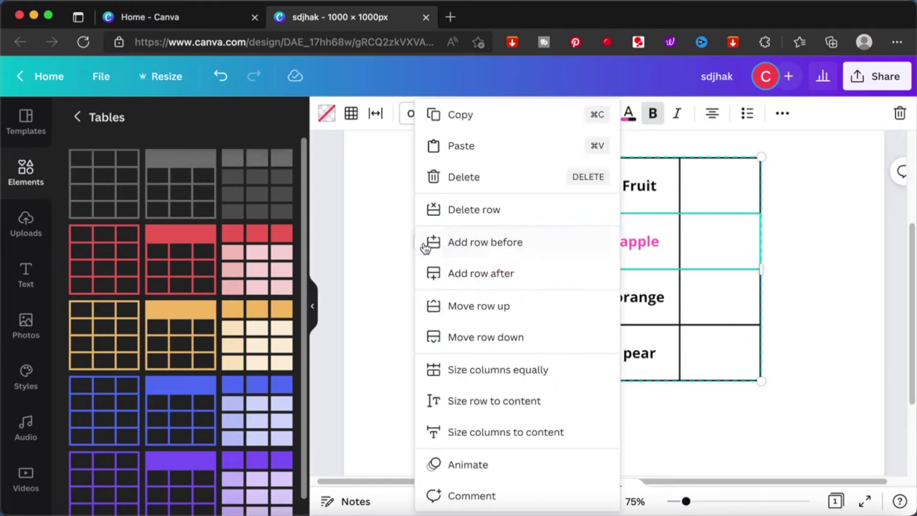
left_click(483, 340)
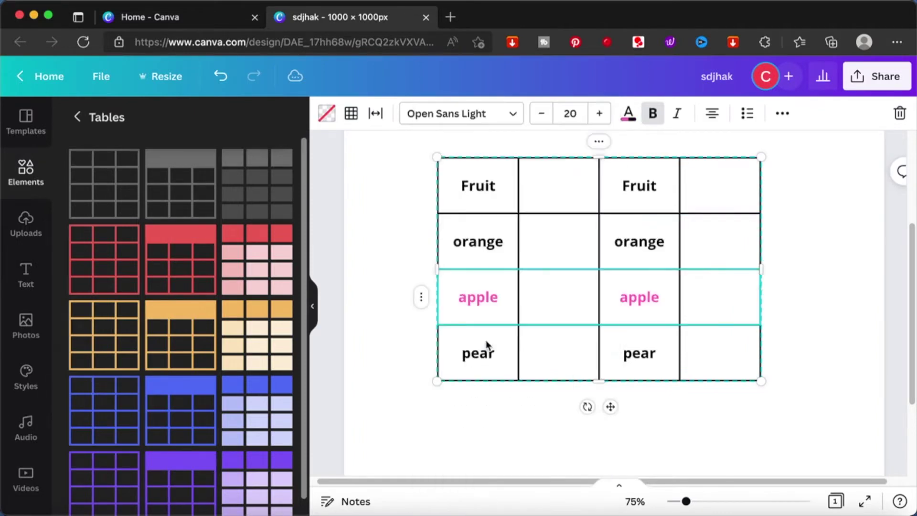
left_click(421, 298)
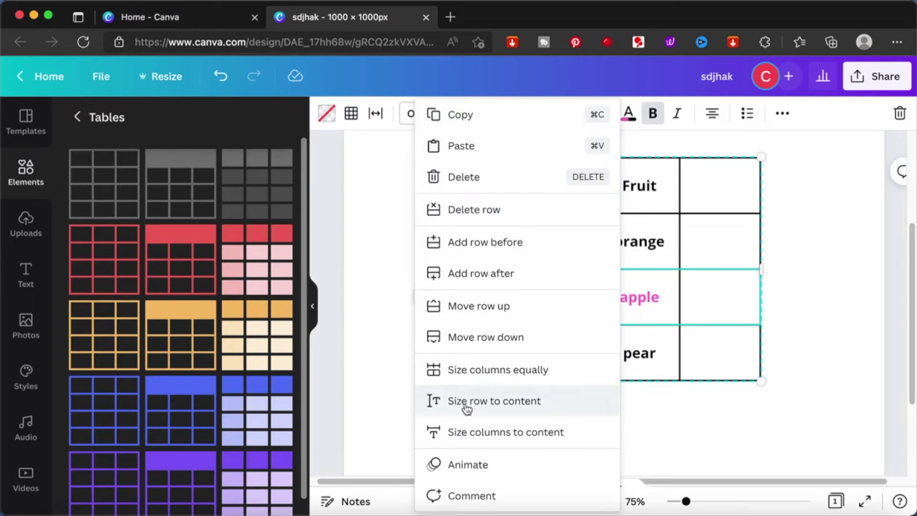
left_click(466, 406)
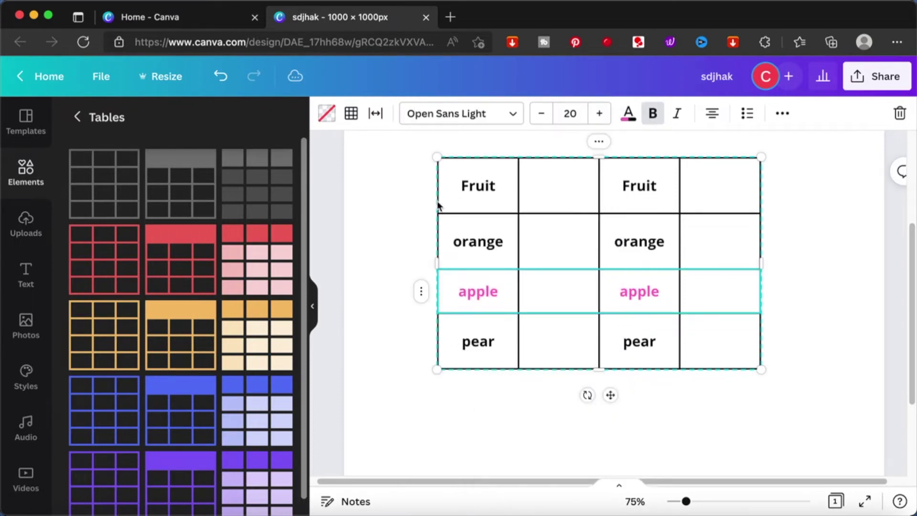
left_click(459, 243)
left_click(457, 241)
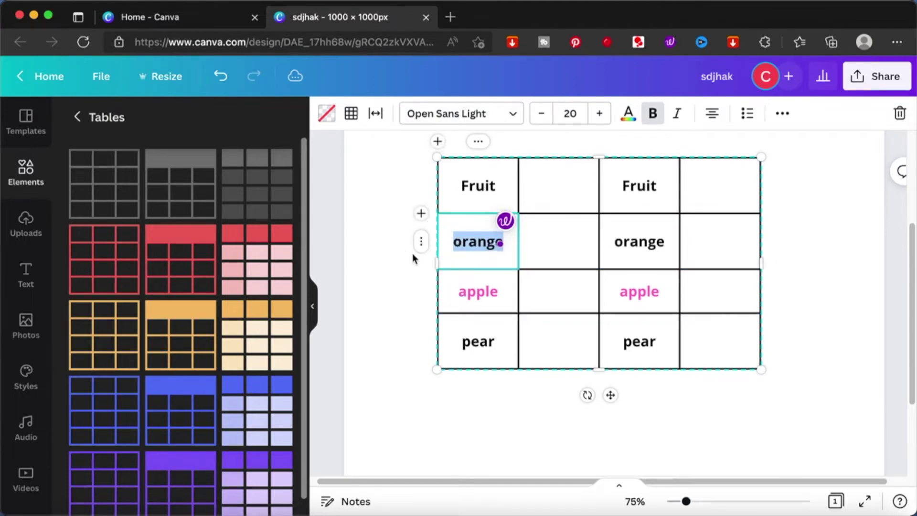
left_click(421, 241)
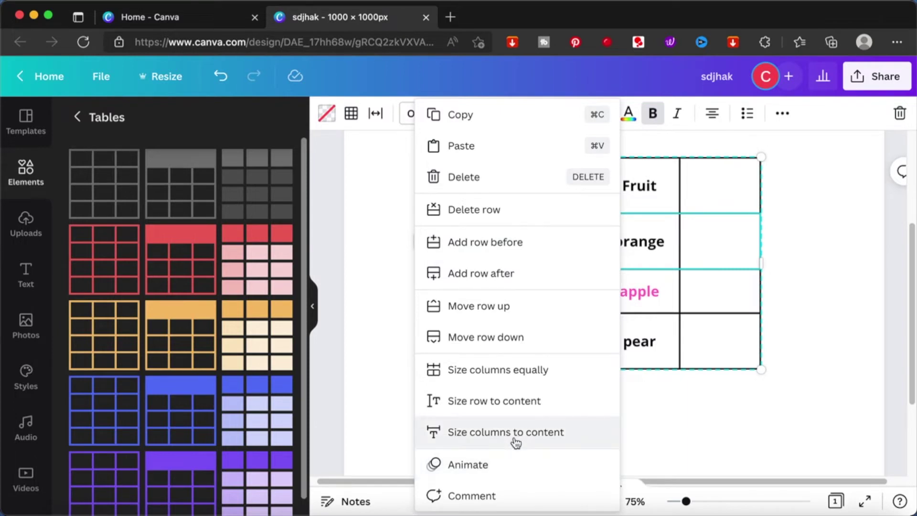
left_click(501, 460)
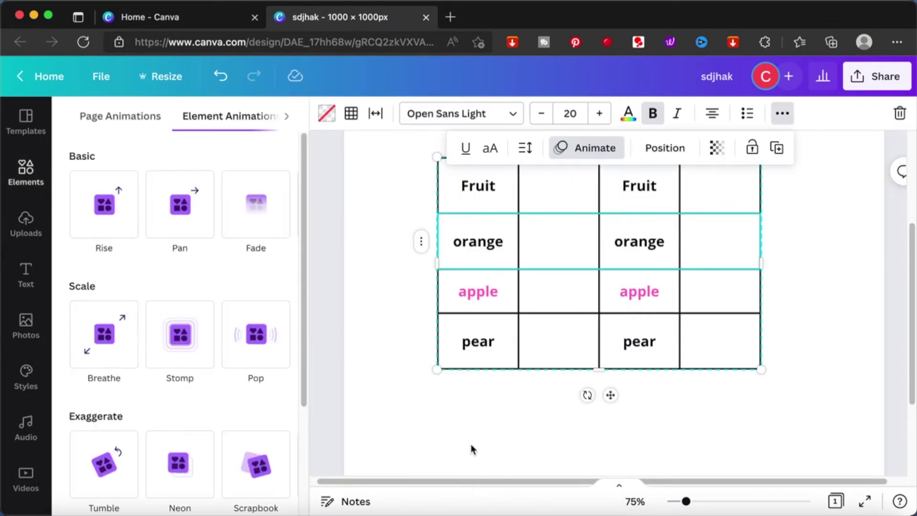
left_click(361, 308)
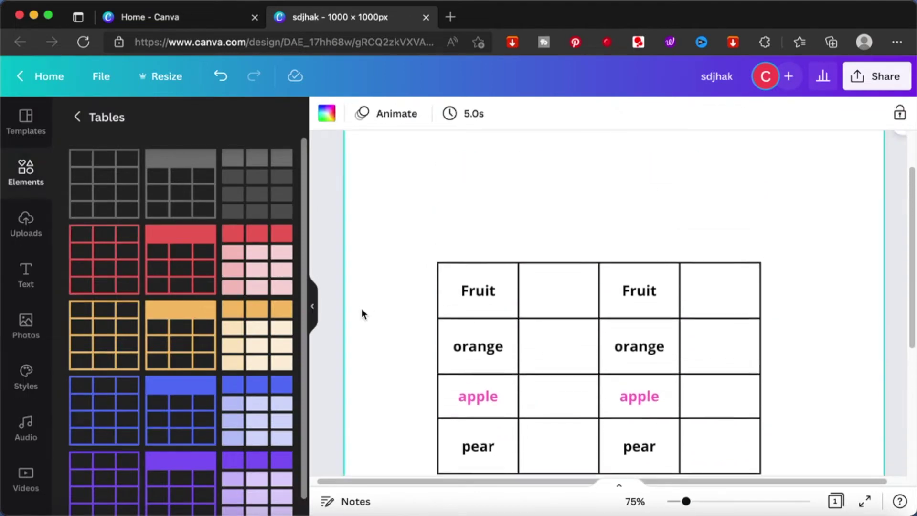
- Add page 2 with a three-column, four-row black-header table, then add a blank page 3
scroll(363, 310, "down", 5)
left_click(627, 447)
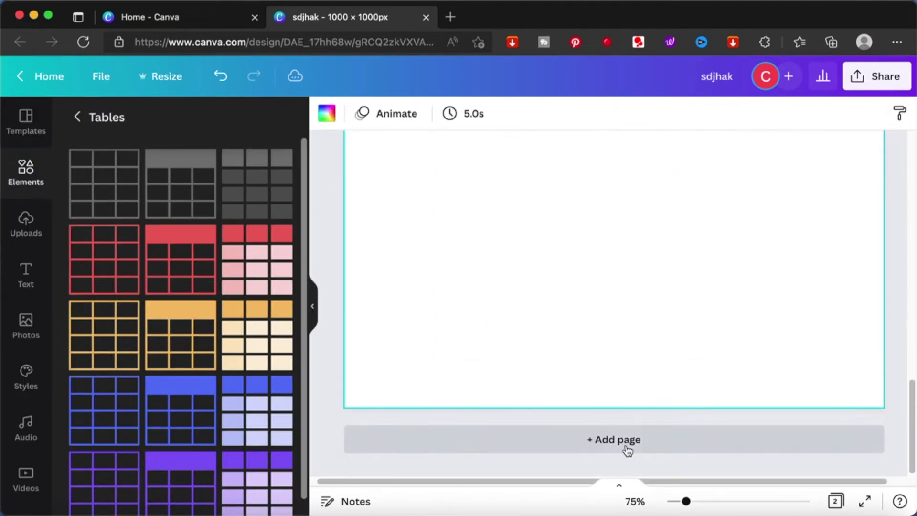
left_click(167, 183)
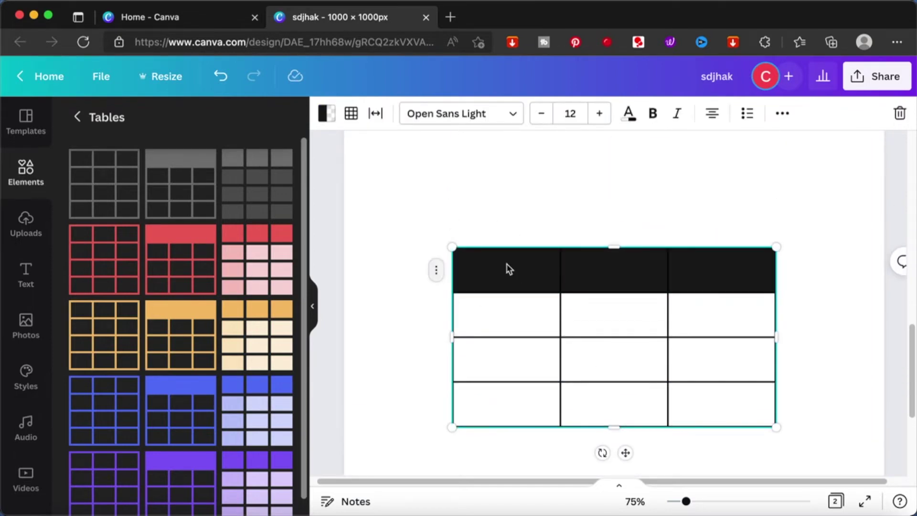
left_click(506, 231)
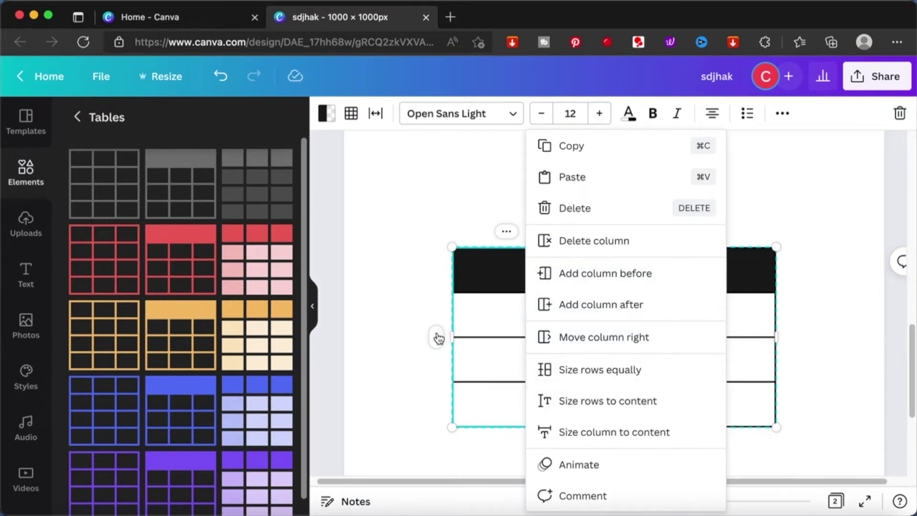
left_click(438, 338)
left_click(438, 338)
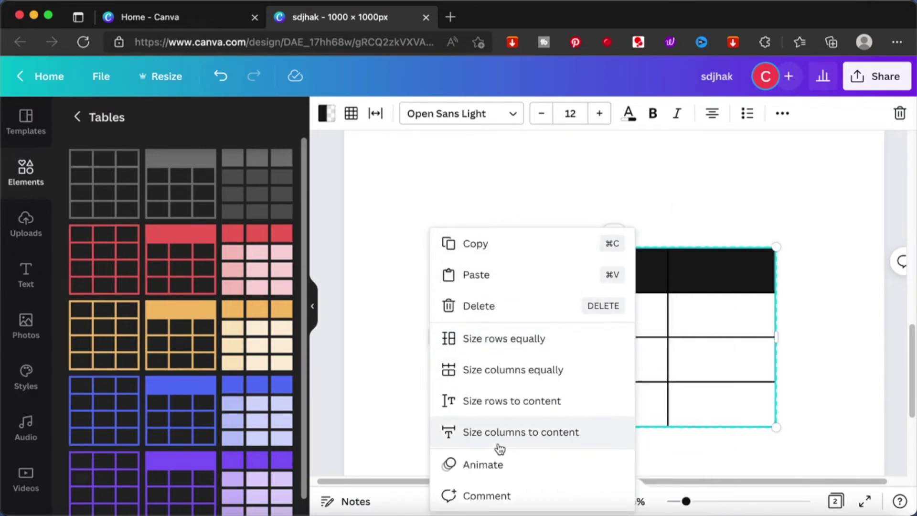
left_click(667, 200)
scroll(667, 200, "down", 4)
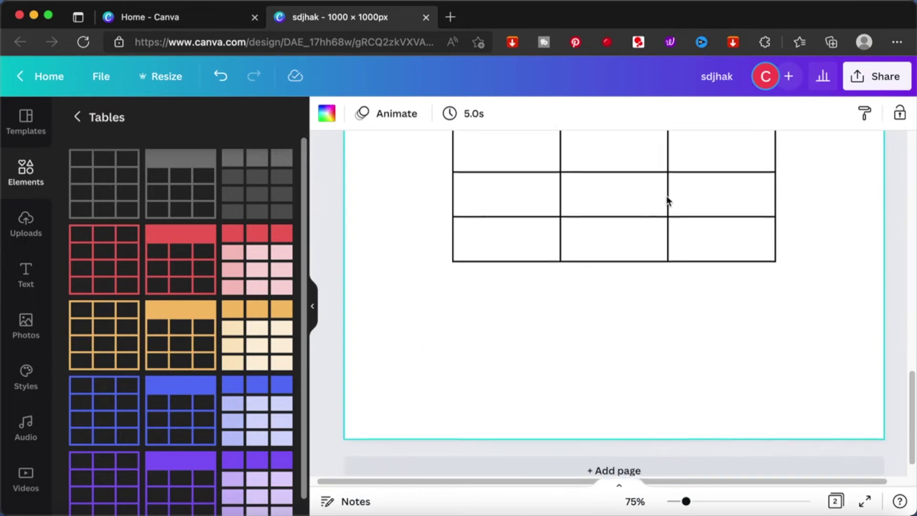
left_click(590, 440)
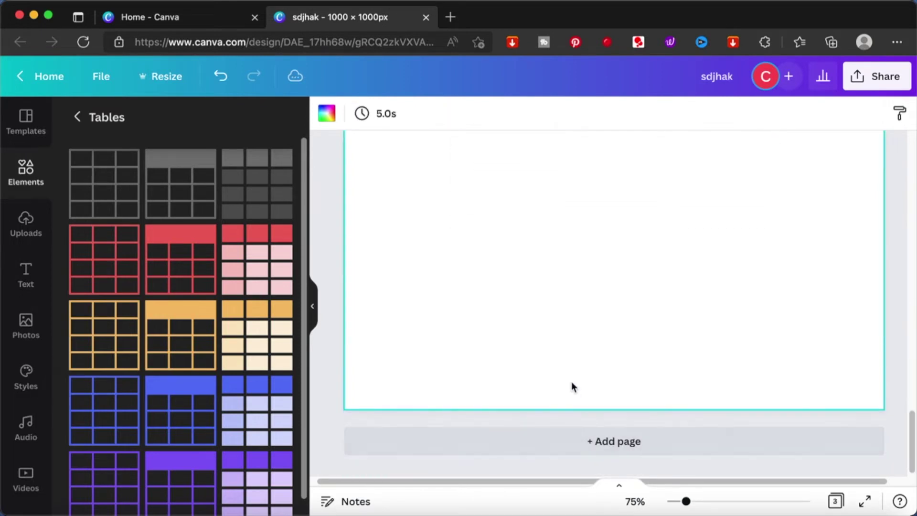
- Insert the orange-header table with pale peach cells onto page 3
left_click(263, 327)
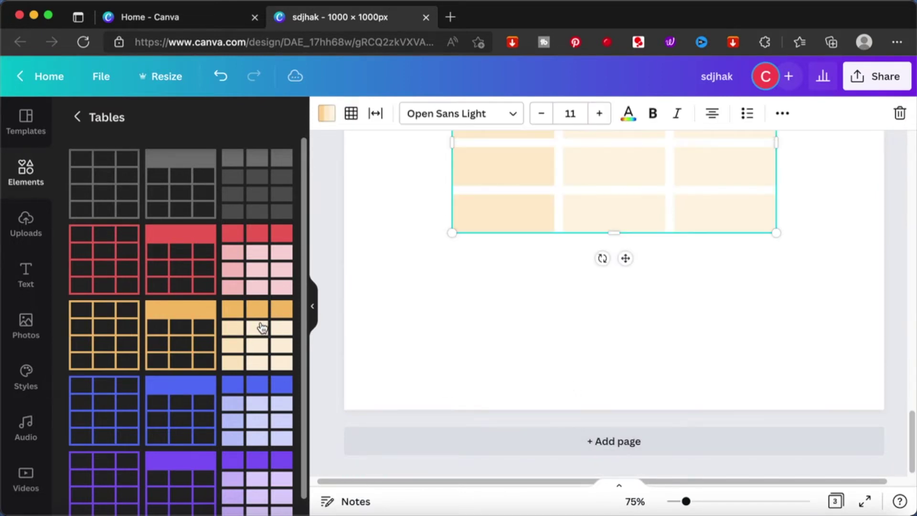
scroll(585, 279, "up", 4)
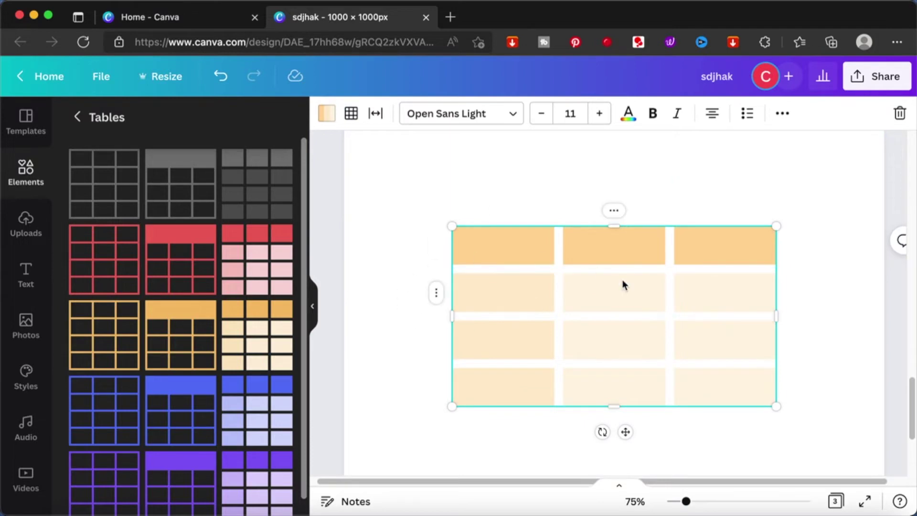
left_click(675, 195)
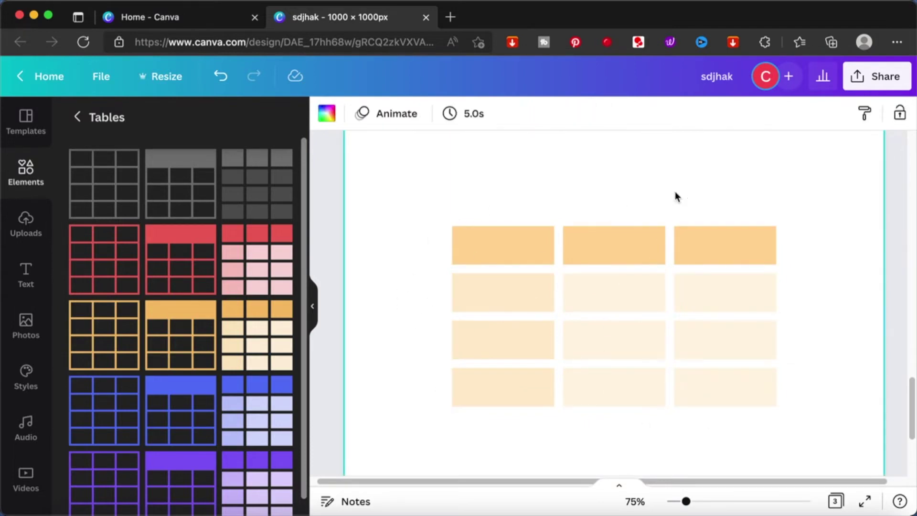
scroll(675, 196, "up", 1)
scroll(674, 195, "down", 2)
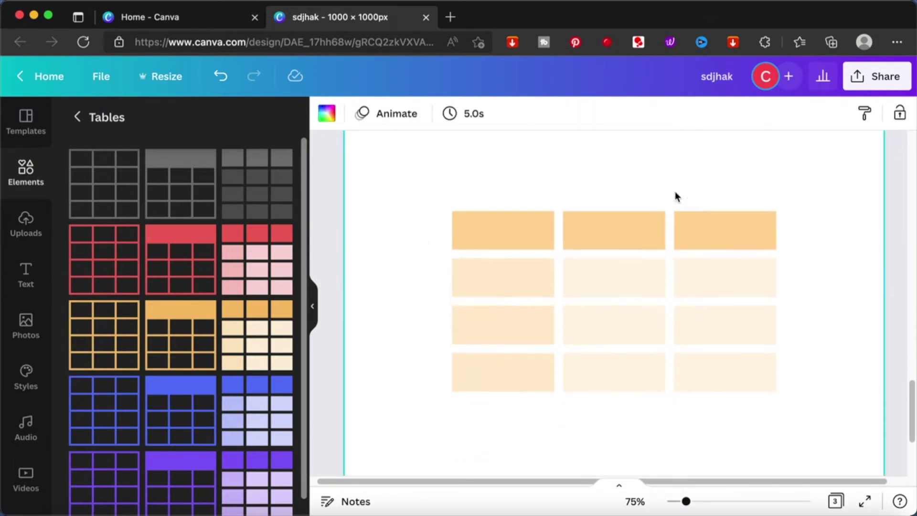
scroll(675, 196, "down", 2)
scroll(674, 196, "down", 3)
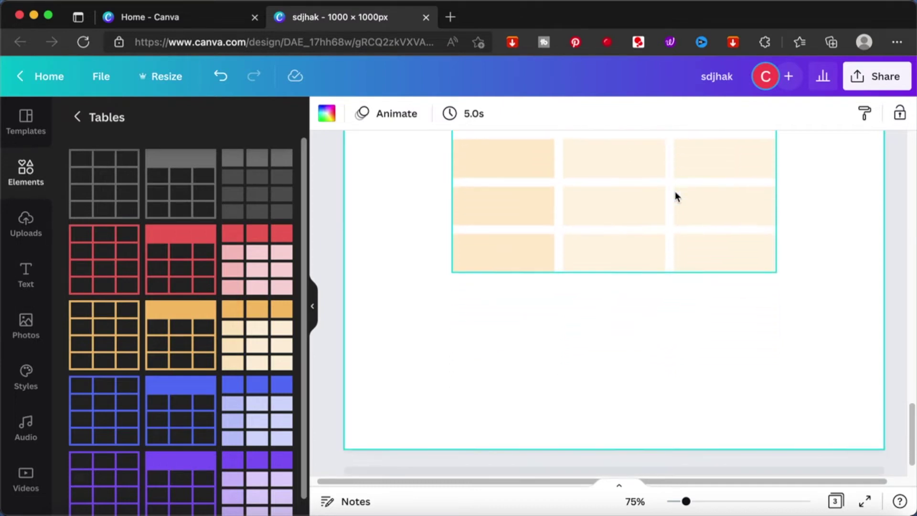
scroll(675, 191, "down", 1)
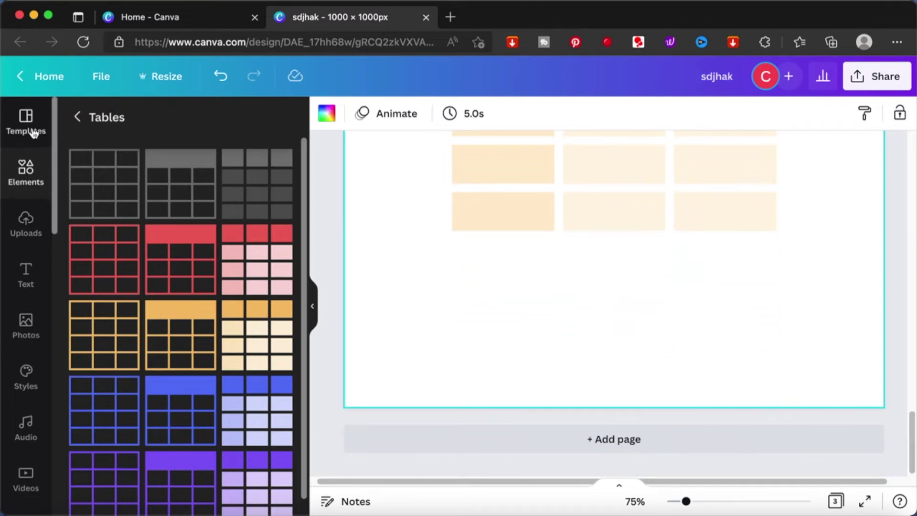
- Add a fourth page and search Templates for 'tables'
left_click(494, 440)
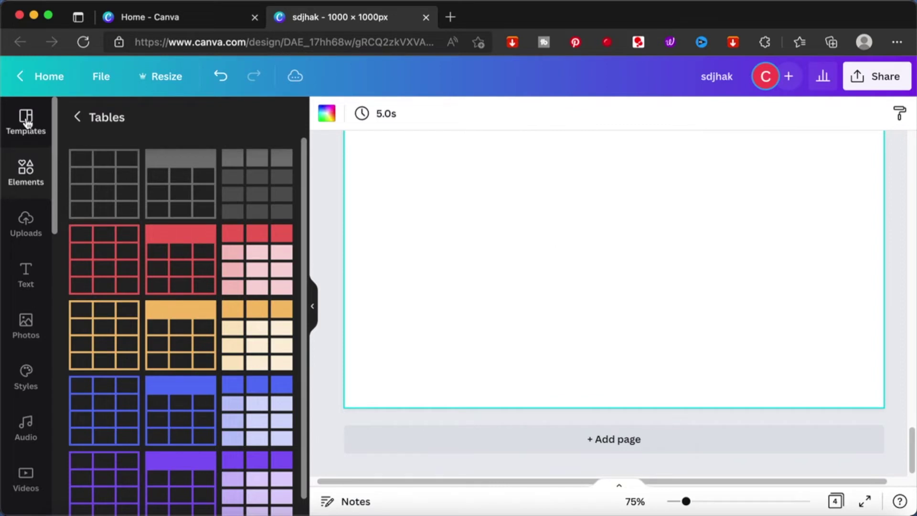
left_click(26, 122)
left_click(116, 121)
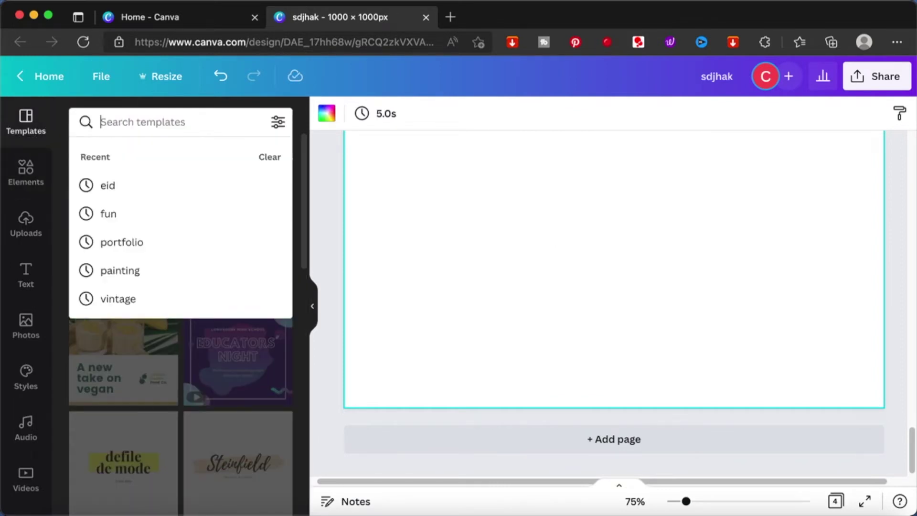
type("tables")
key("Return")
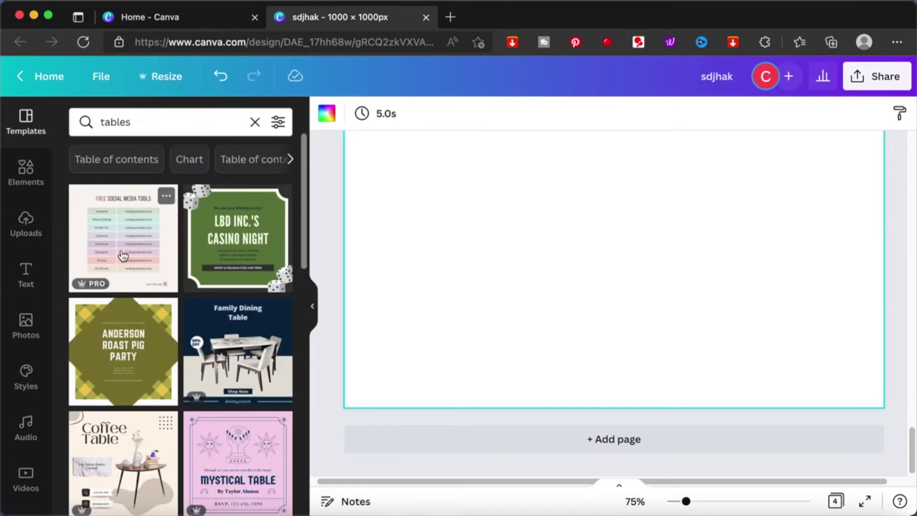
- Apply the Social Media Metrics to Track template to the new page
scroll(171, 285, "down", 5)
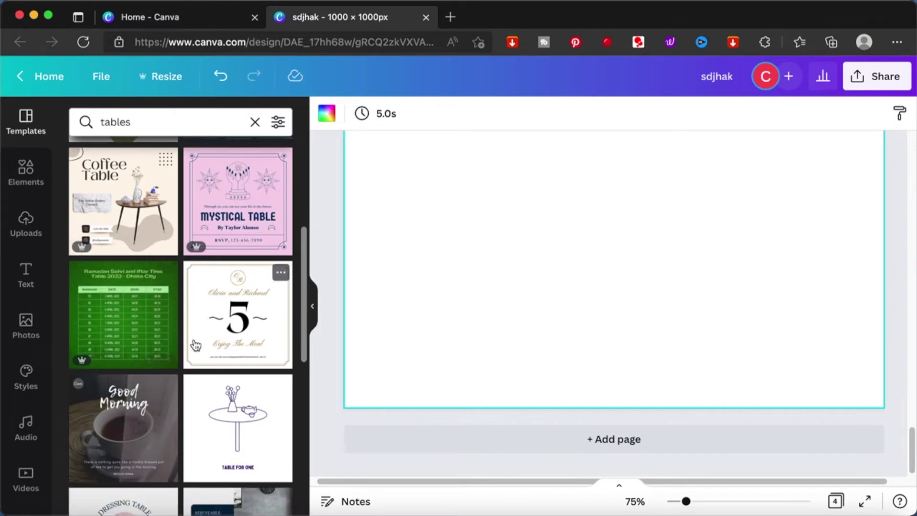
scroll(195, 344, "down", 5)
scroll(195, 344, "down", 6)
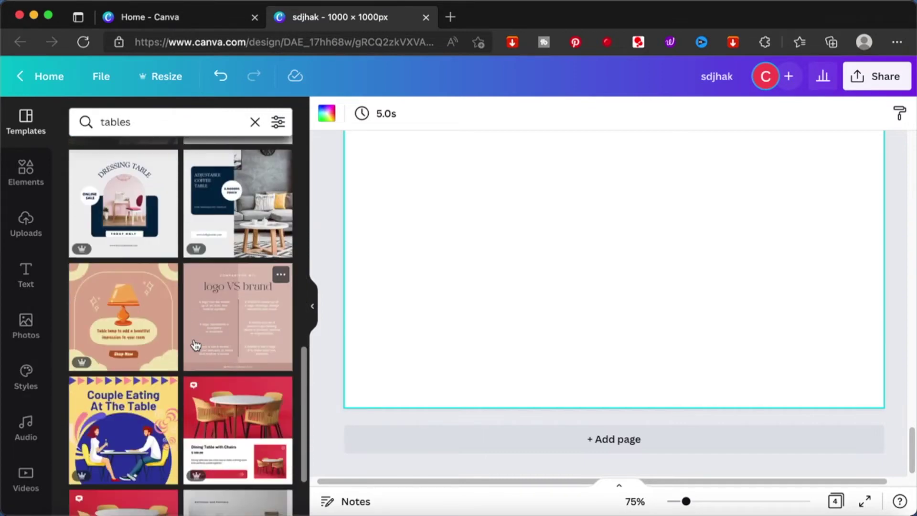
scroll(195, 343, "down", 5)
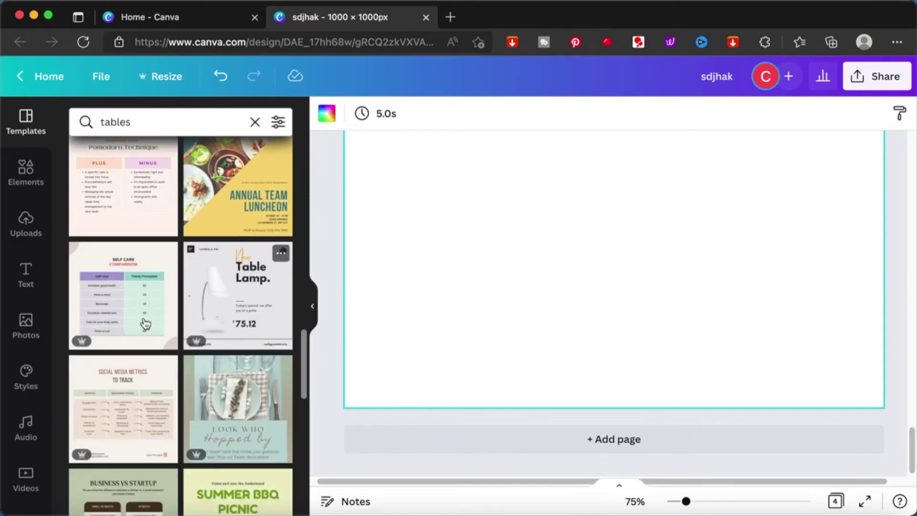
left_click(138, 420)
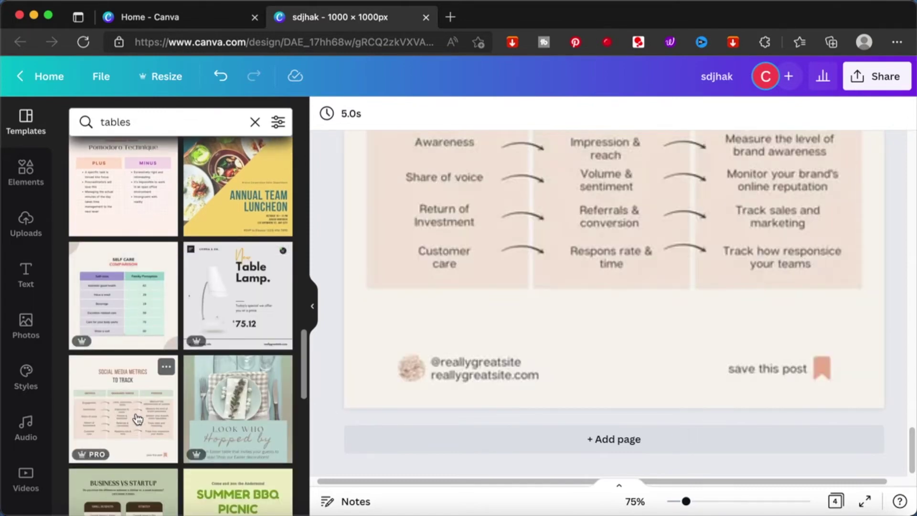
- Select the METRICS, MEASURED THINGS and PURPOSE header texts, then deselect them
left_click(508, 354)
scroll(508, 354, "up", 4)
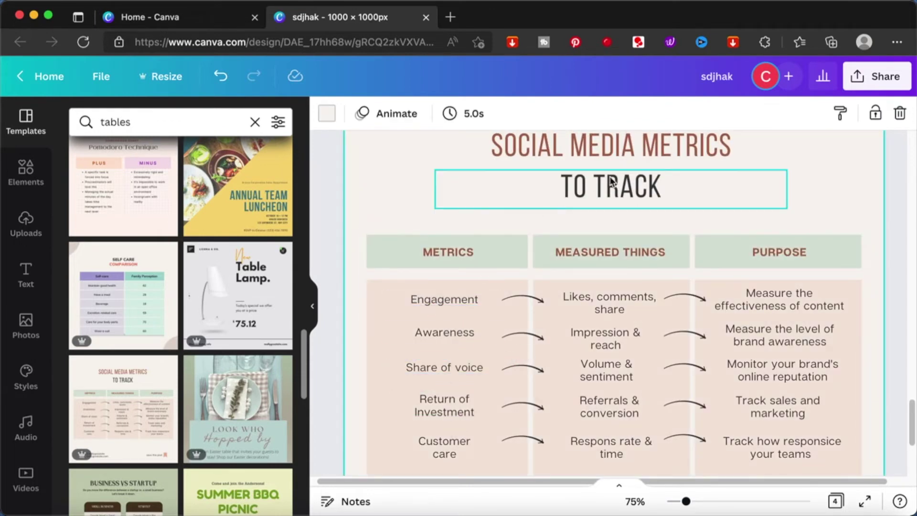
scroll(573, 191, "up", 3)
scroll(565, 198, "down", 4)
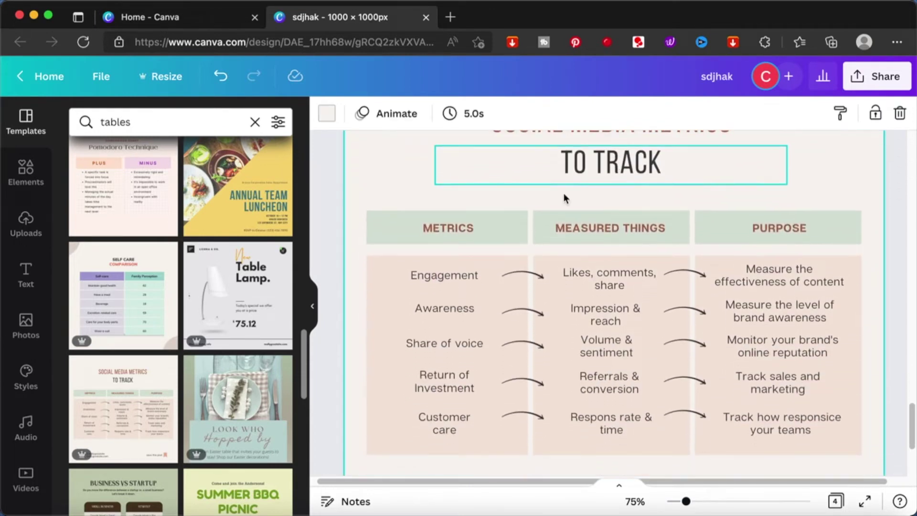
left_click(430, 229)
left_click(664, 231)
left_click(745, 228)
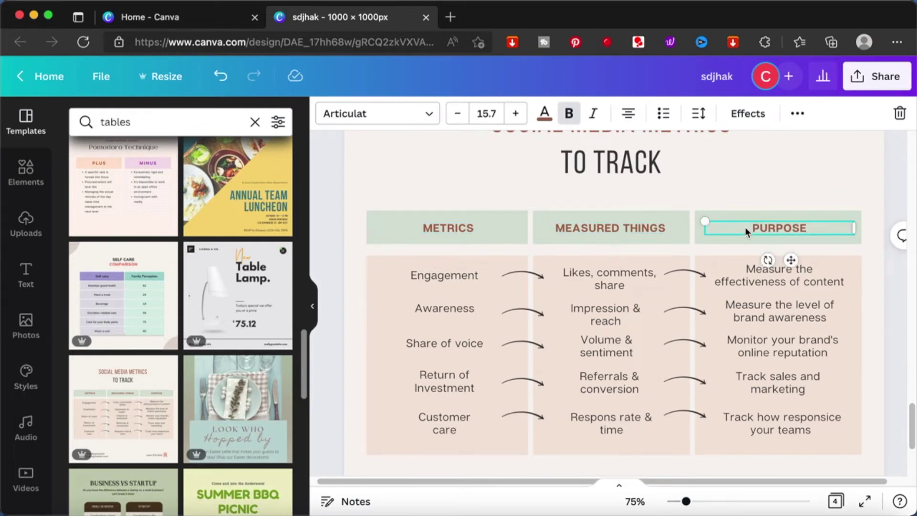
scroll(757, 319, "down", 3)
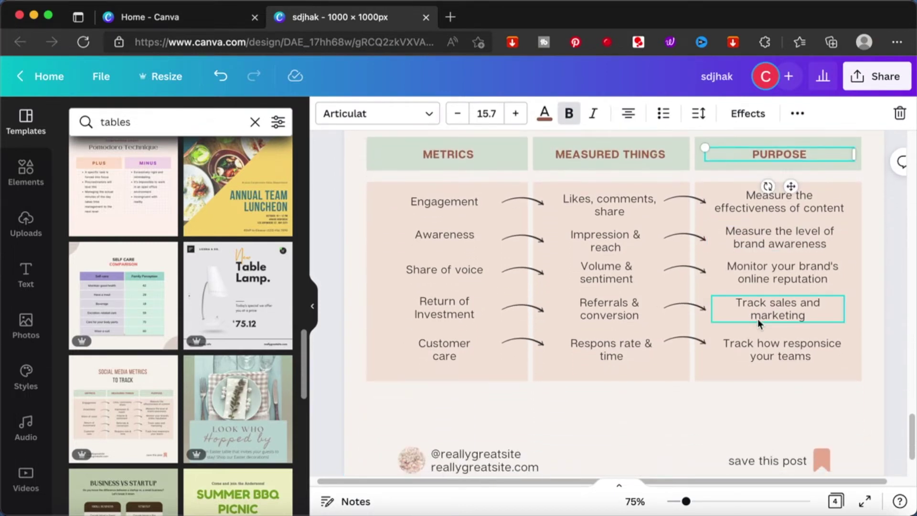
left_click(746, 412)
scroll(746, 412, "up", 4)
scroll(746, 411, "down", 5)
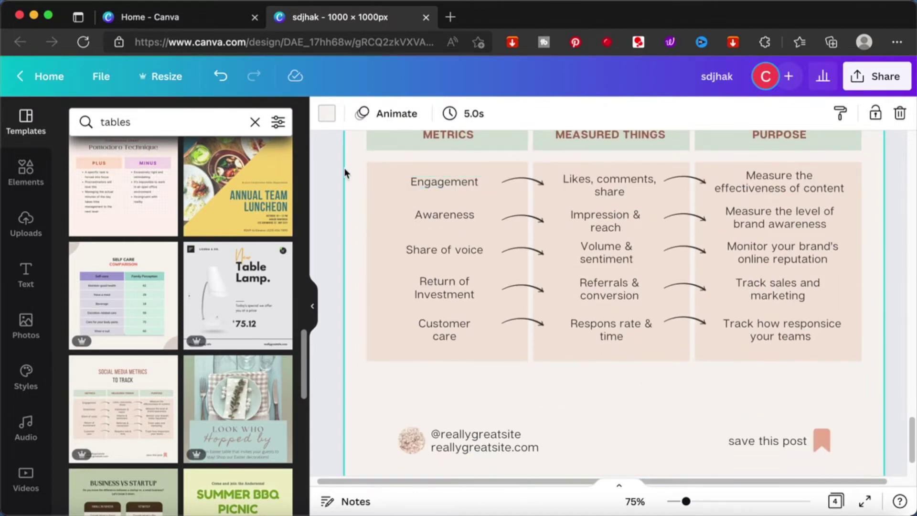
- Delete the Engagement, Awareness, Share of voice, Return of Investment and Customer care labels
left_click_drag(349, 177, 476, 327)
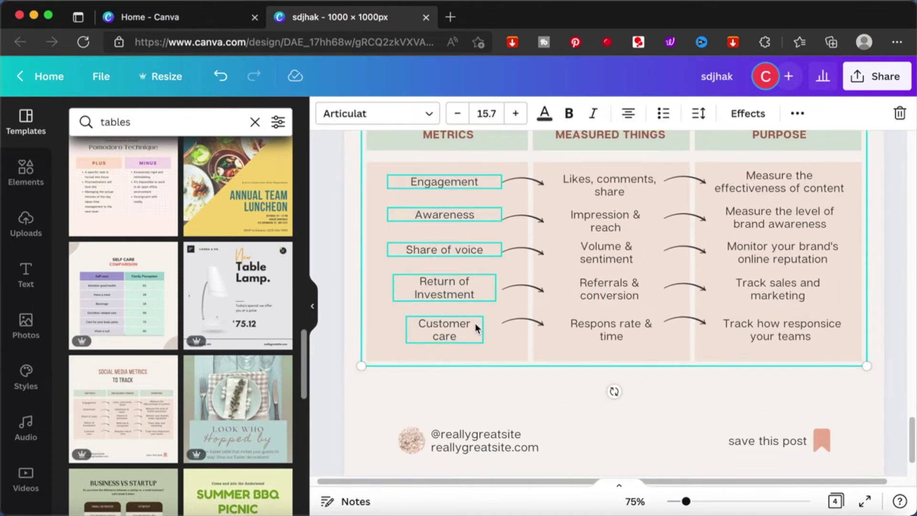
left_click(565, 377)
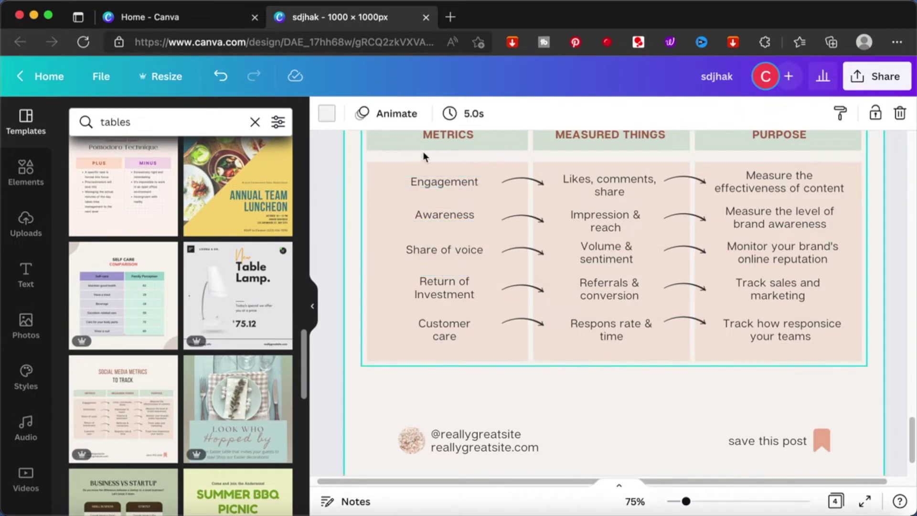
left_click(436, 181)
left_click(436, 214, "shift")
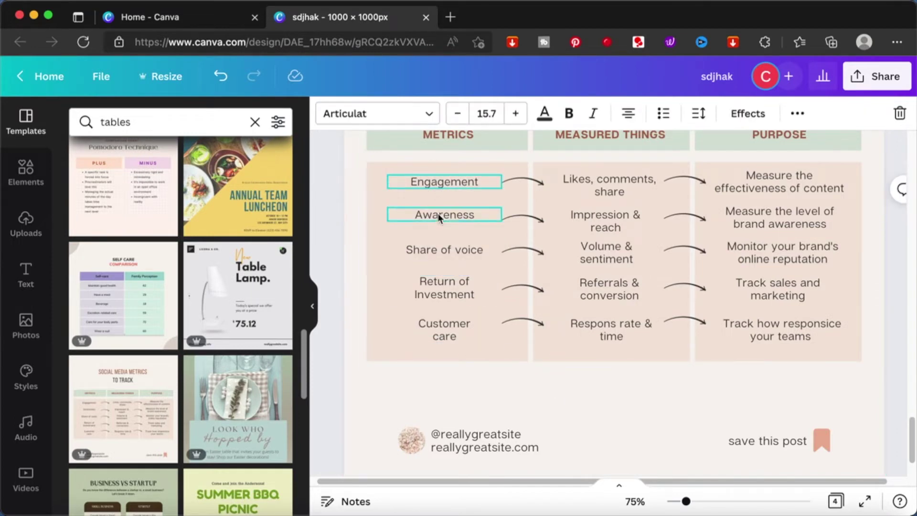
left_click(438, 251, "shift")
left_click(437, 280, "shift")
left_click(439, 337, "shift")
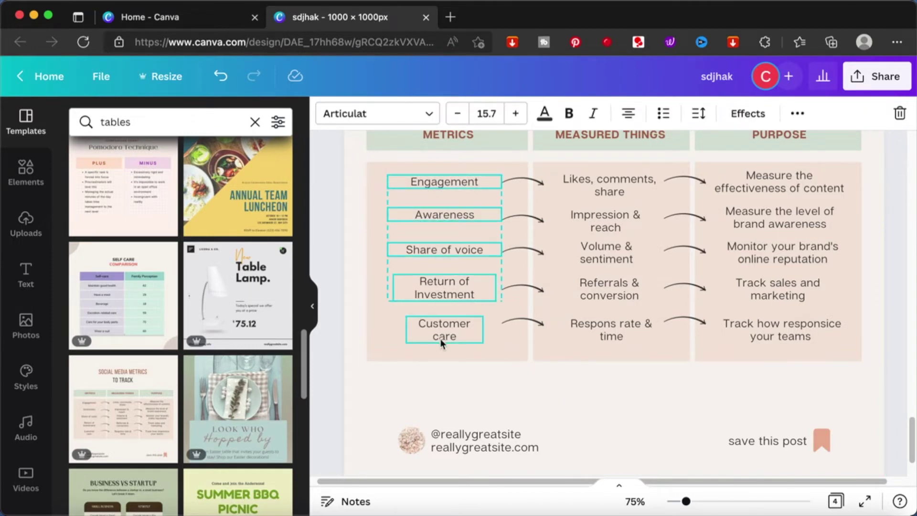
key("Delete")
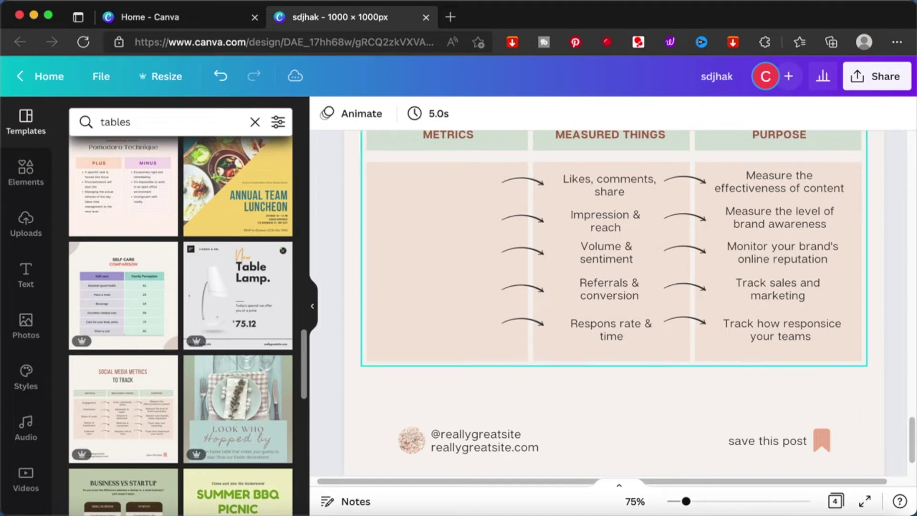
- Add a blank fifth page to the design
left_click(619, 364)
scroll(523, 408, "up", 3)
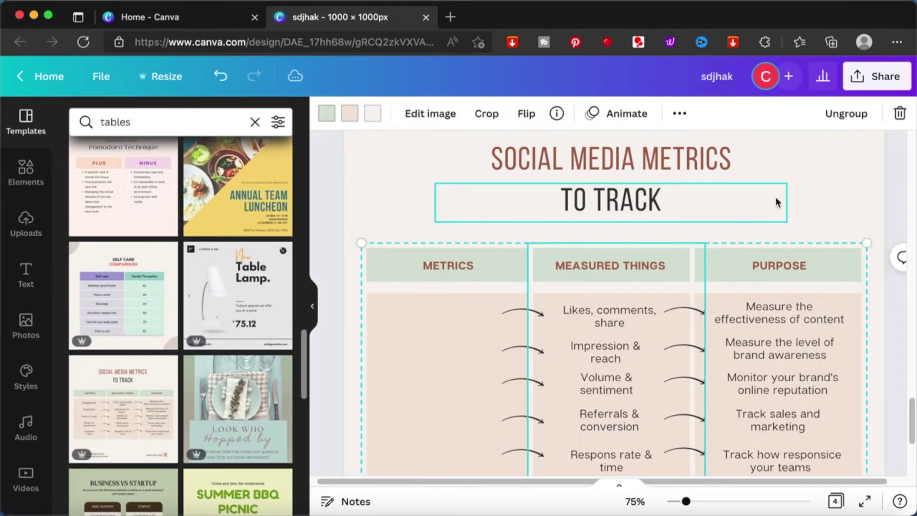
left_click(840, 187)
scroll(840, 186, "down", 2)
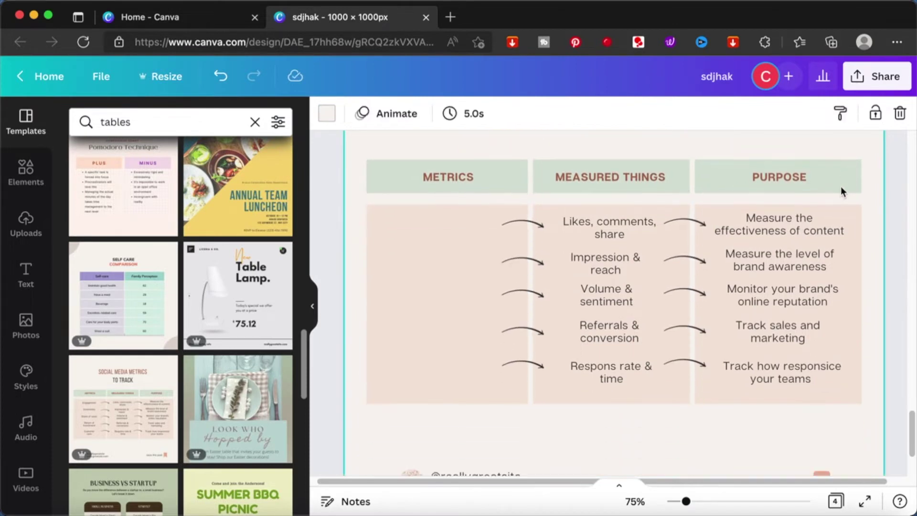
scroll(840, 186, "up", 1)
scroll(841, 186, "down", 4)
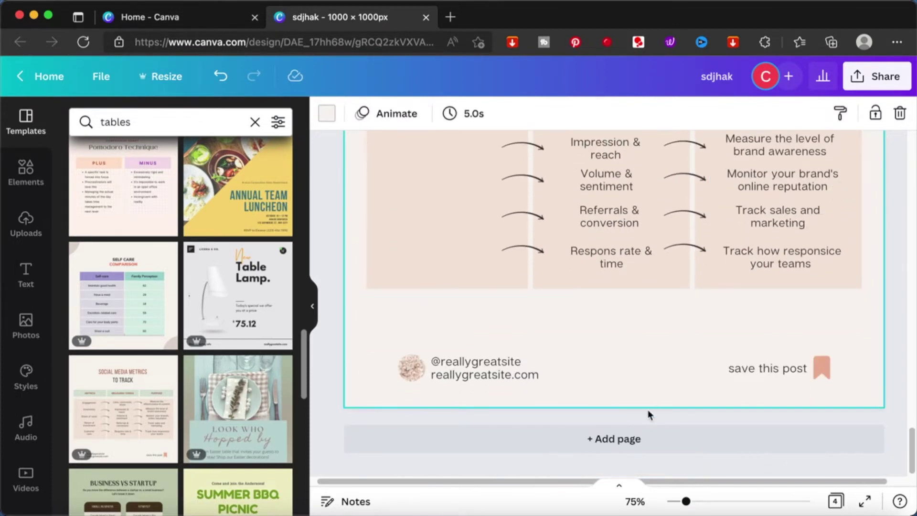
left_click(620, 443)
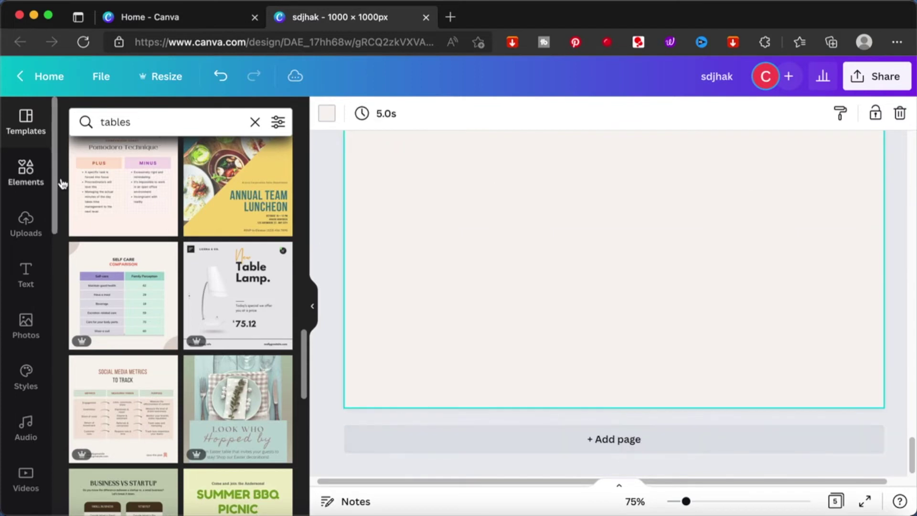
- Apply the Free Social Media Tools template to the new page
key("Return")
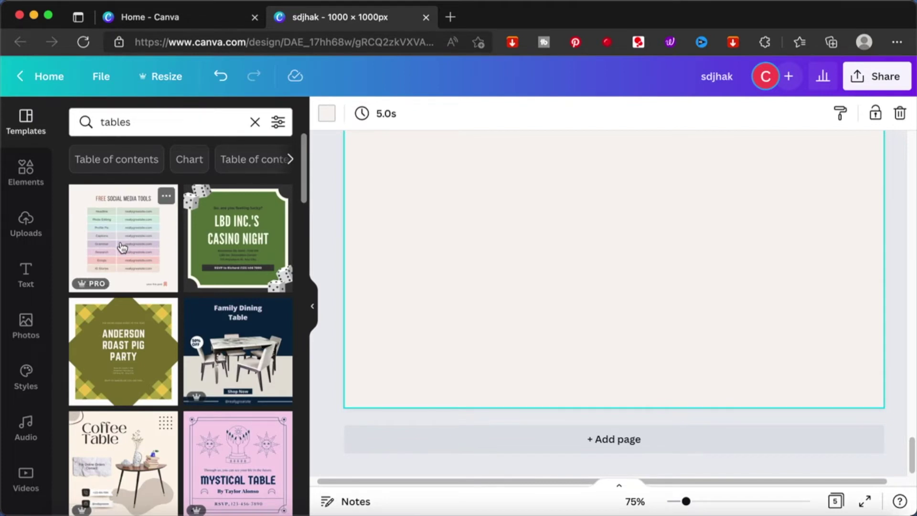
left_click(123, 248)
scroll(475, 229, "up", 4)
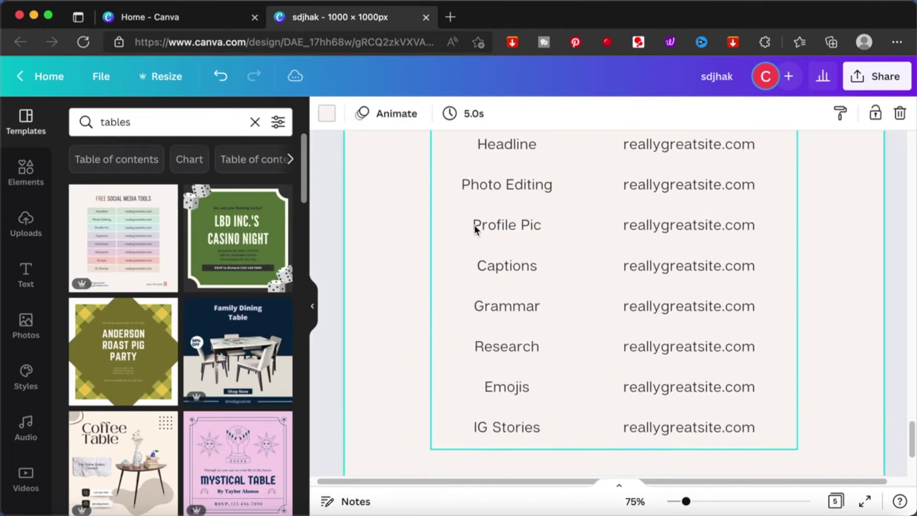
scroll(475, 229, "up", 1)
- Delete the colour block behind Grammar–IG Stories, undoing the accidental upper block deletion
left_click(478, 206)
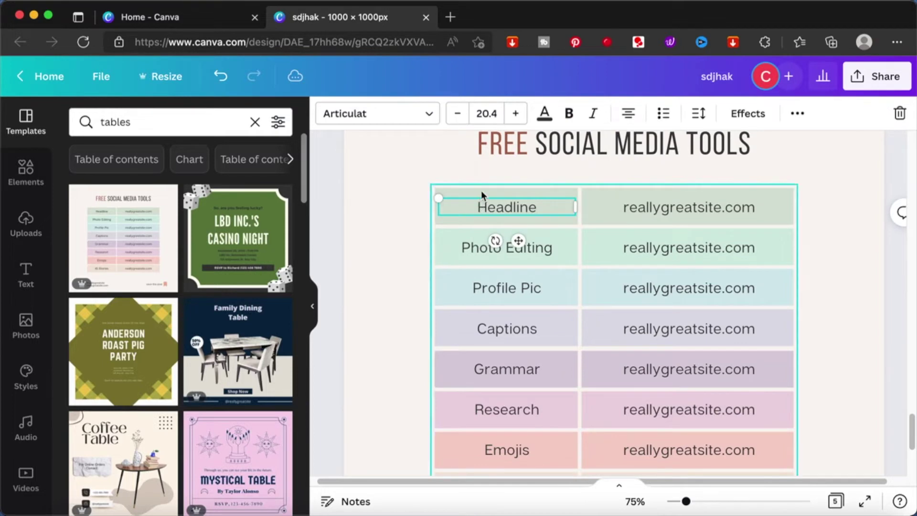
left_click(481, 195)
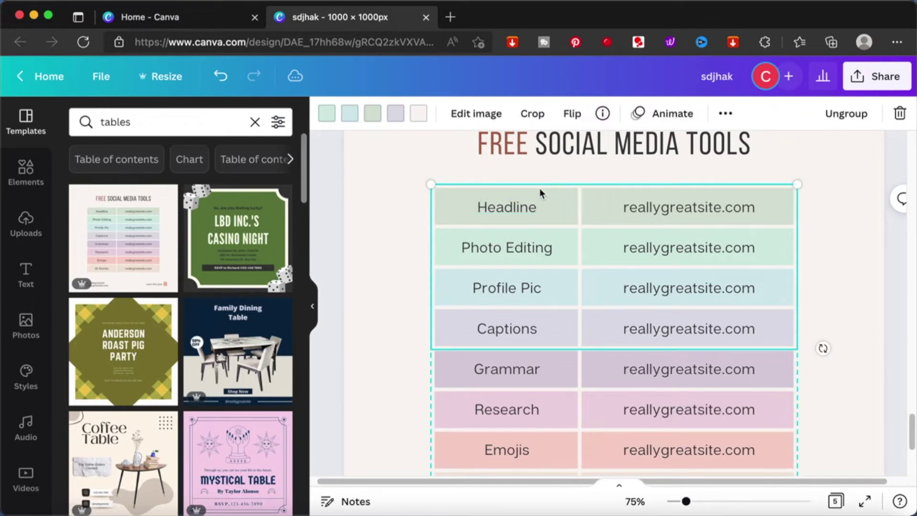
scroll(540, 193, "down", 2)
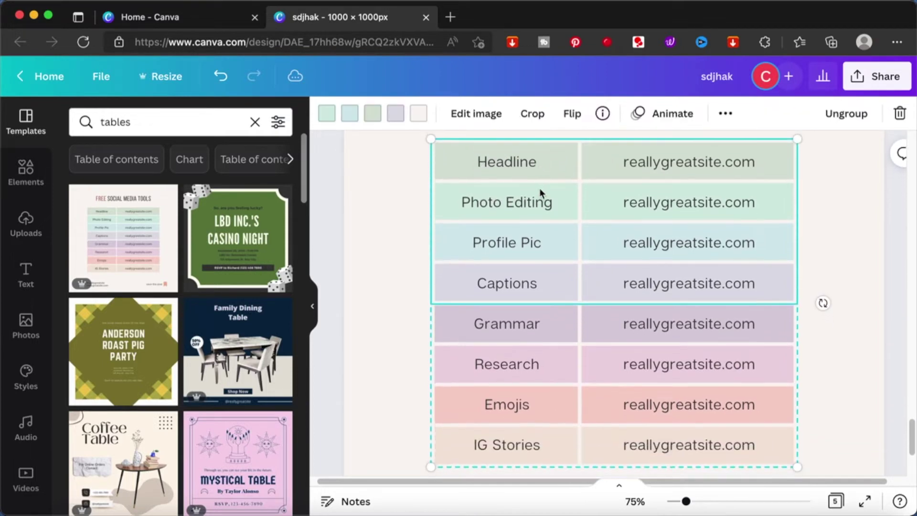
left_click(510, 325)
left_click(487, 305)
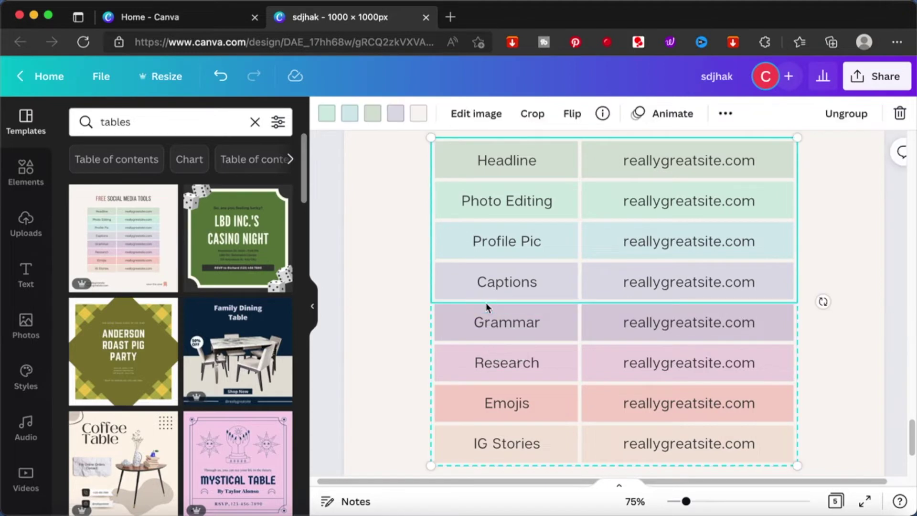
left_click(429, 344)
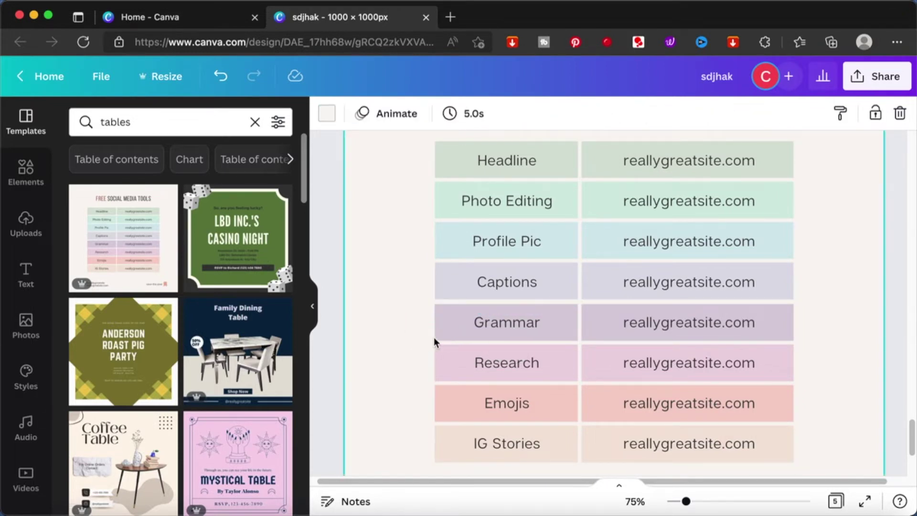
left_click(432, 346)
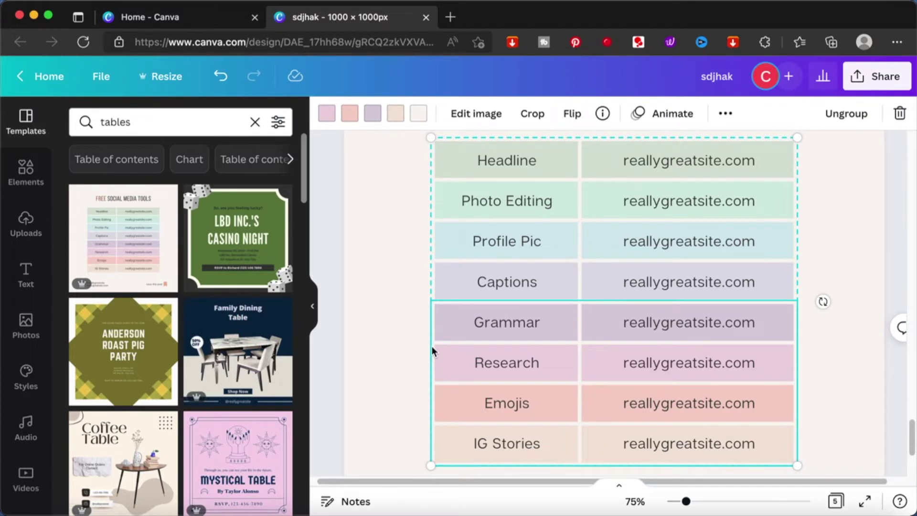
key("Delete")
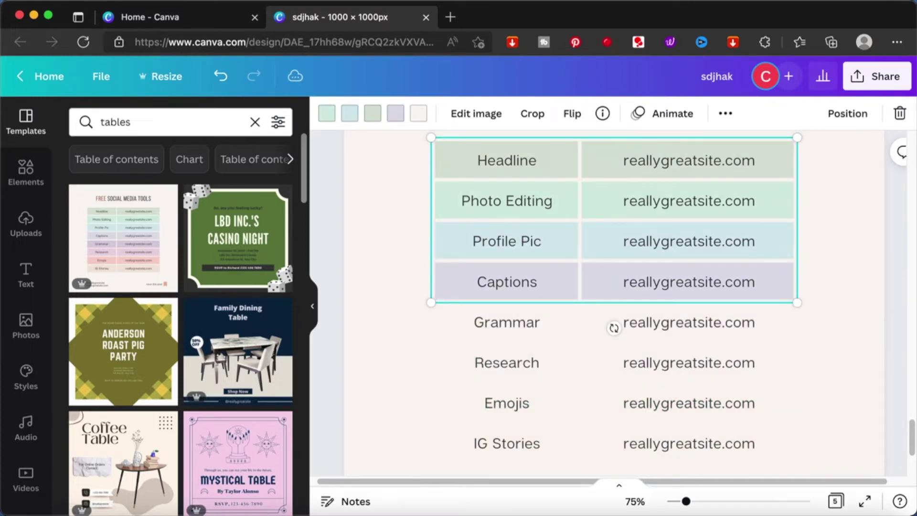
key("Delete")
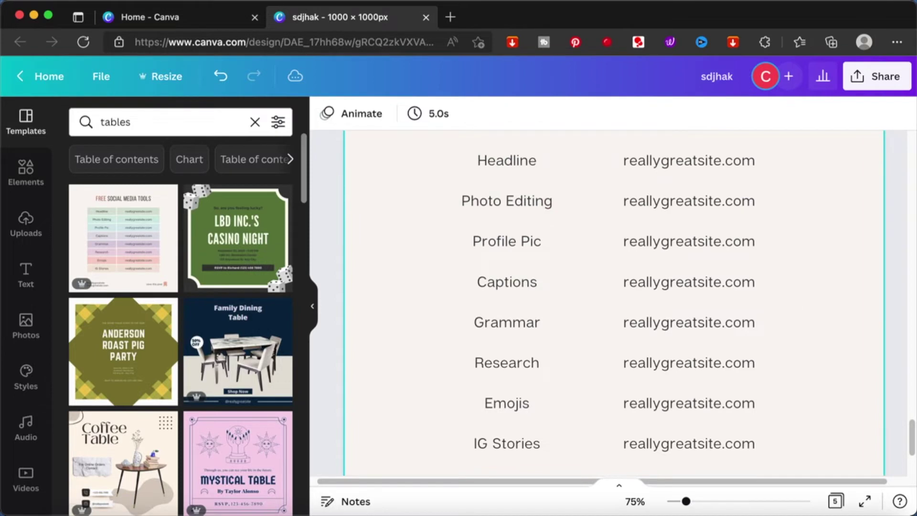
key("super+z")
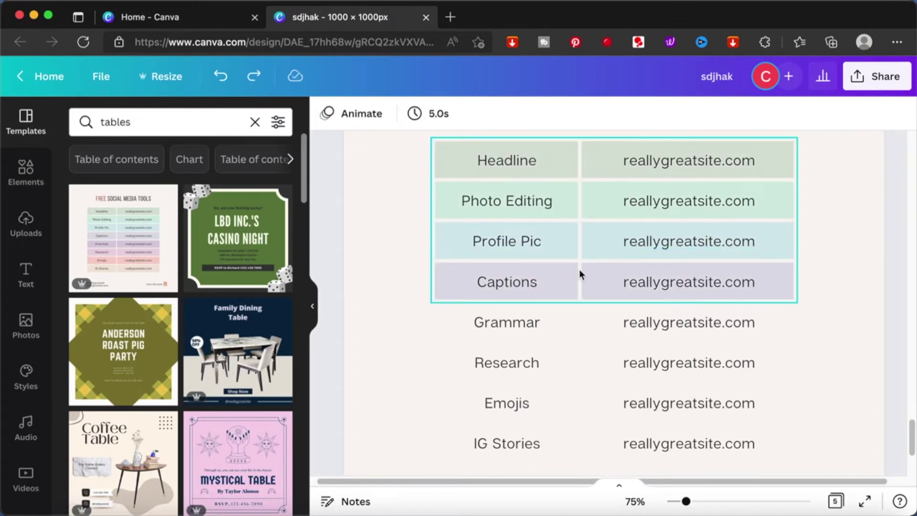
- Select the upper colour block and check its extra options
left_click(581, 274)
left_click(725, 114)
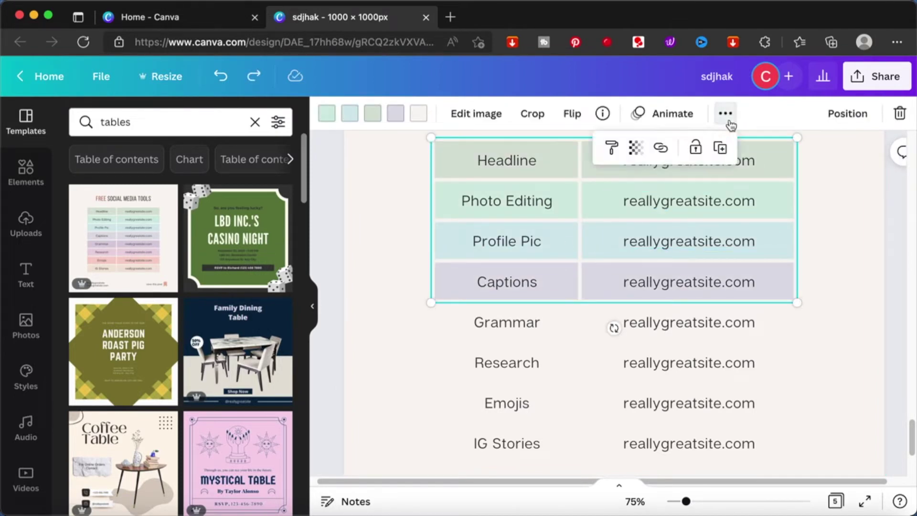
left_click(729, 122)
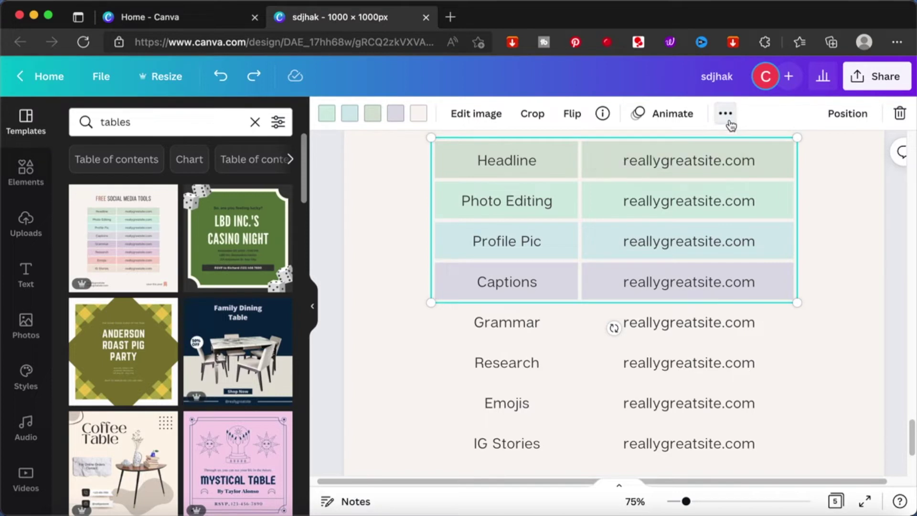
left_click(846, 271)
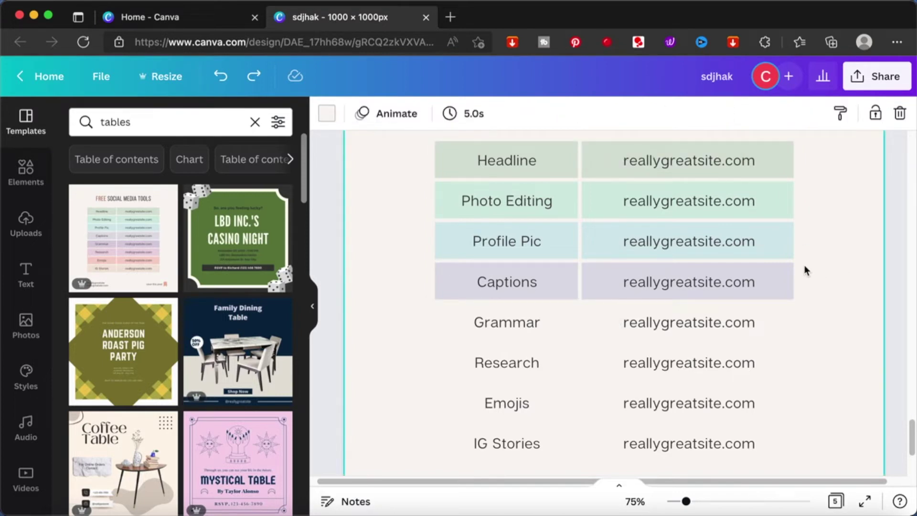
left_click(791, 273)
- Read the colour block's image name, then search Templates for 'pastel colors wallpaper illustration'
left_click(607, 118)
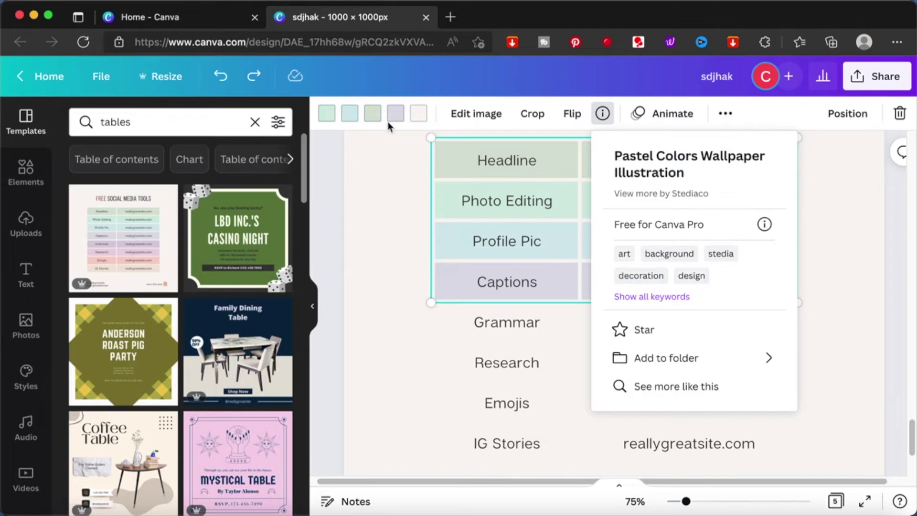
left_click(167, 123)
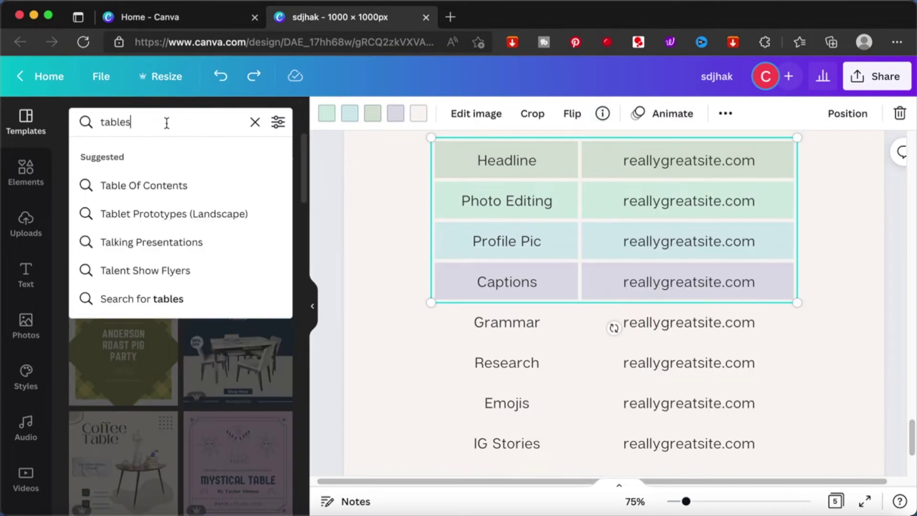
double_click(166, 122)
type("paste")
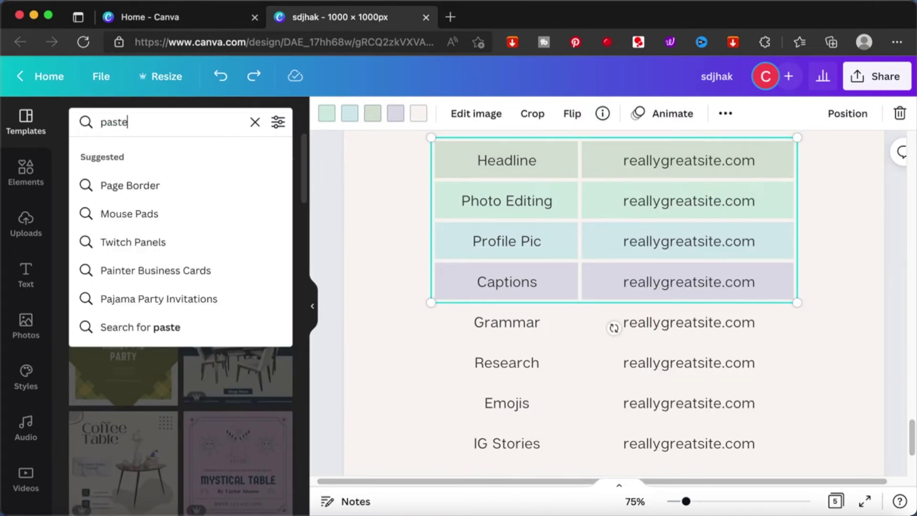
type("l colors wall")
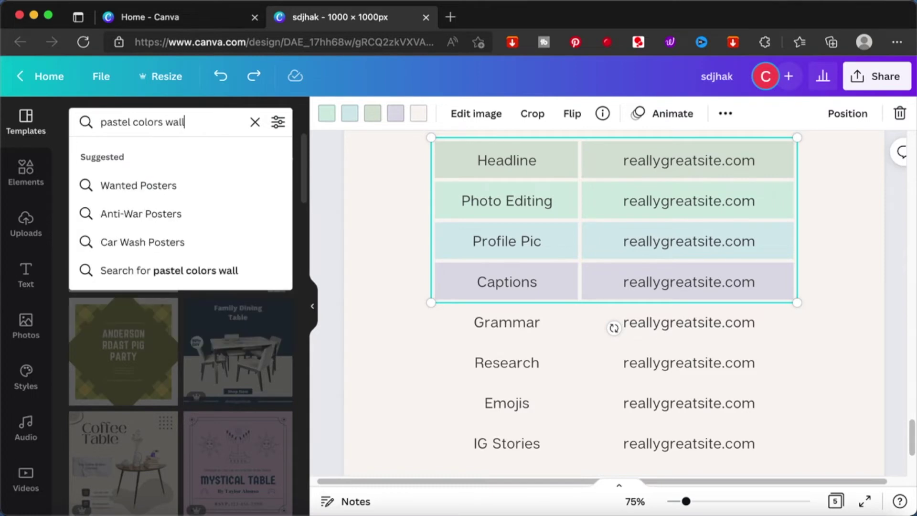
type("paper illustration")
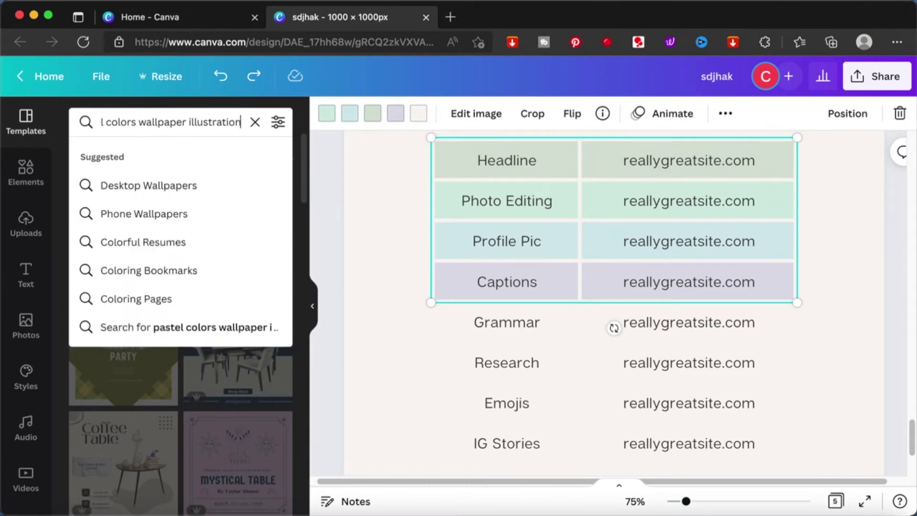
key("Return")
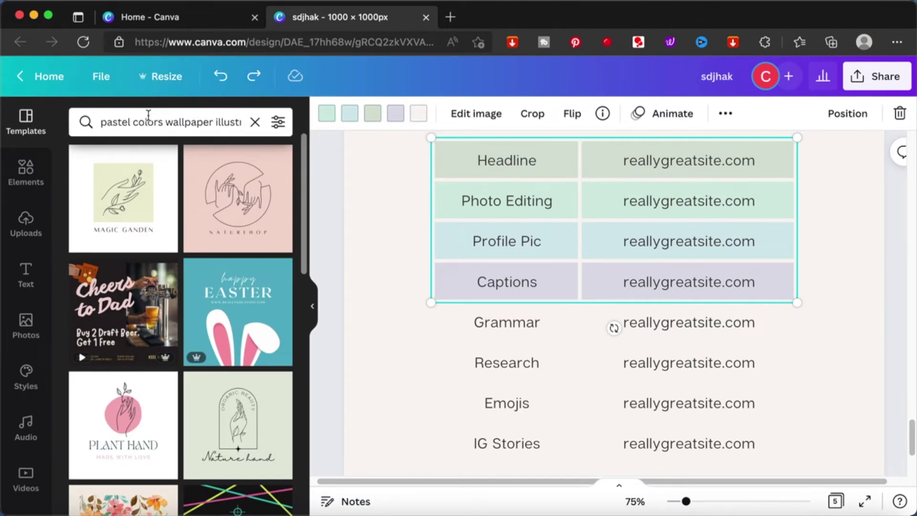
triple_click(149, 117)
- Search Elements for 'pastel colors' and add a blank sixth page
left_click(27, 169)
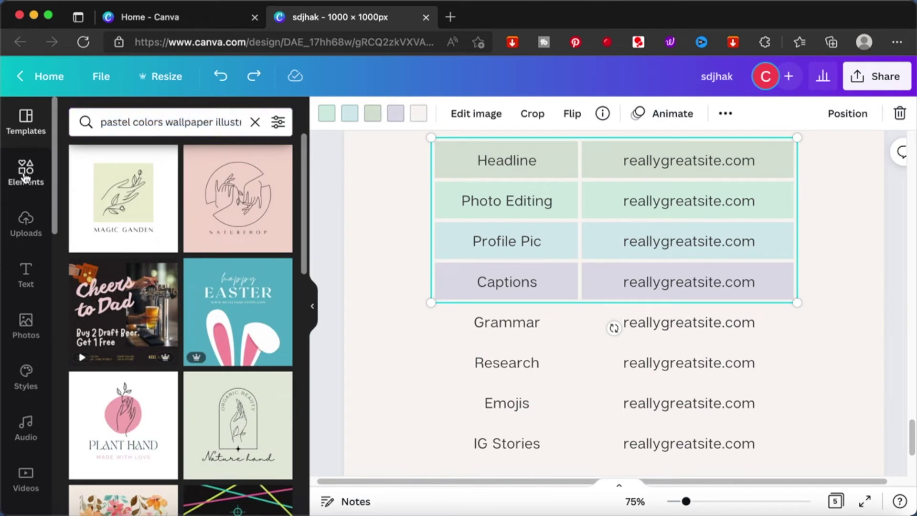
left_click(75, 122)
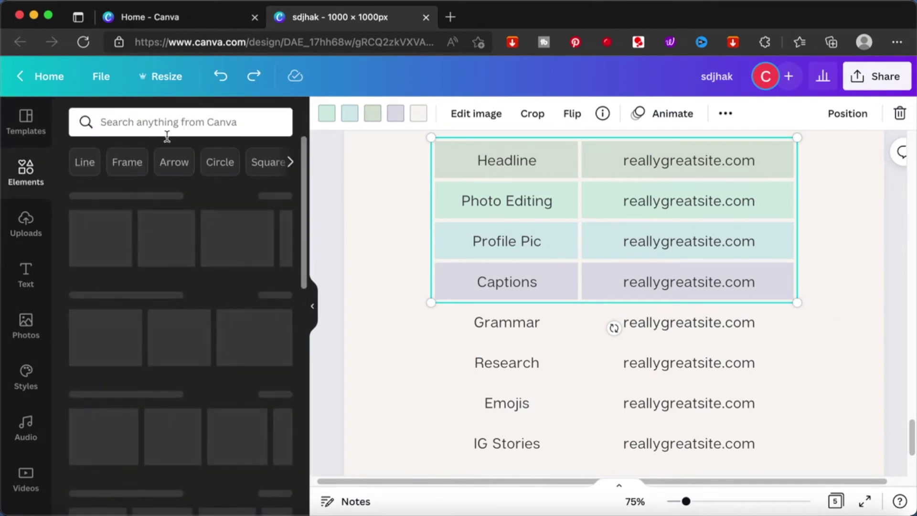
left_click(156, 123)
type("pastel colors wallpaper illustration")
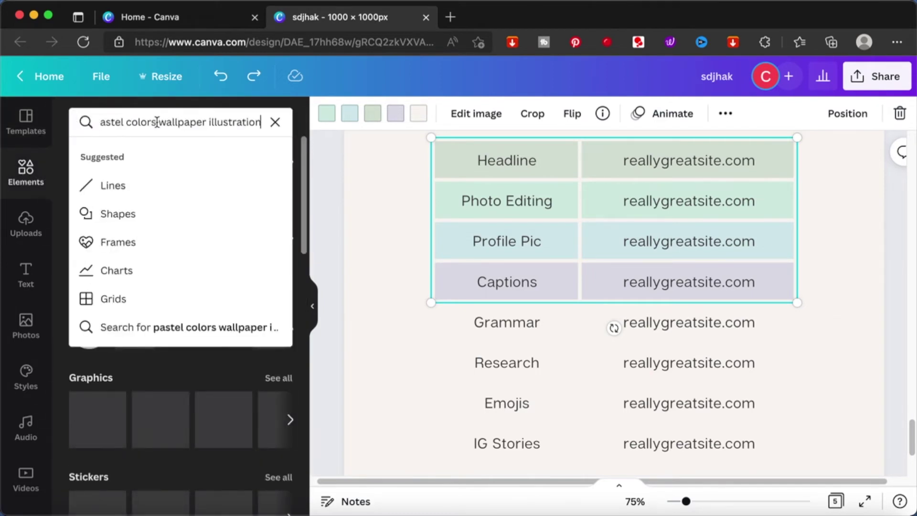
key("Return")
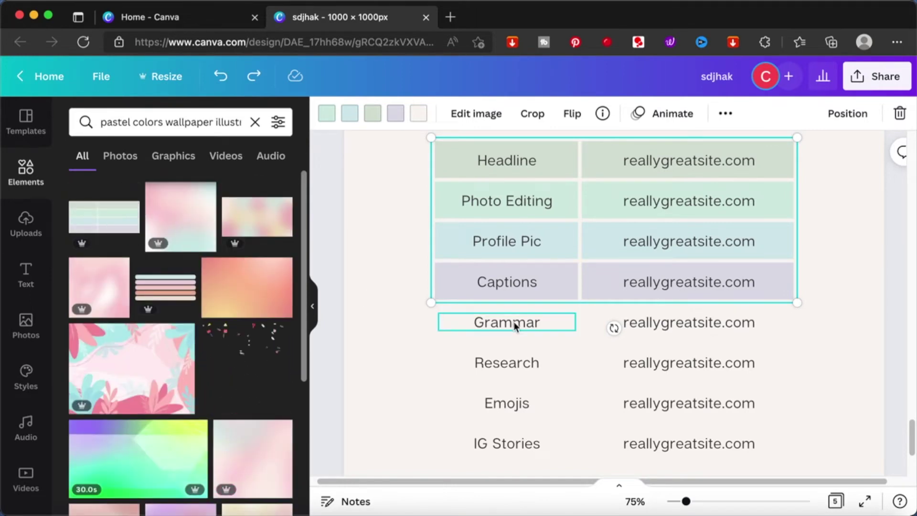
scroll(514, 325, "down", 3)
left_click(583, 437)
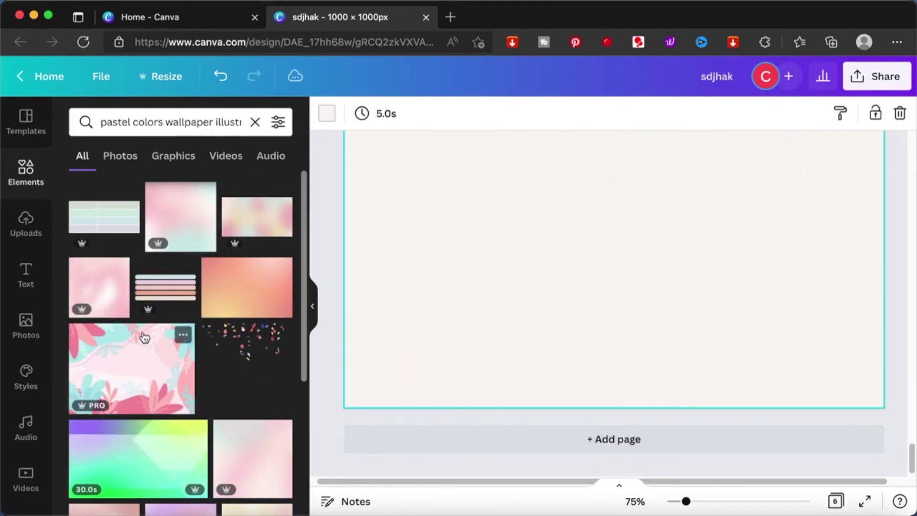
- Add two striped pastel graphics and position them side by side at the top of page 6
left_click(158, 289)
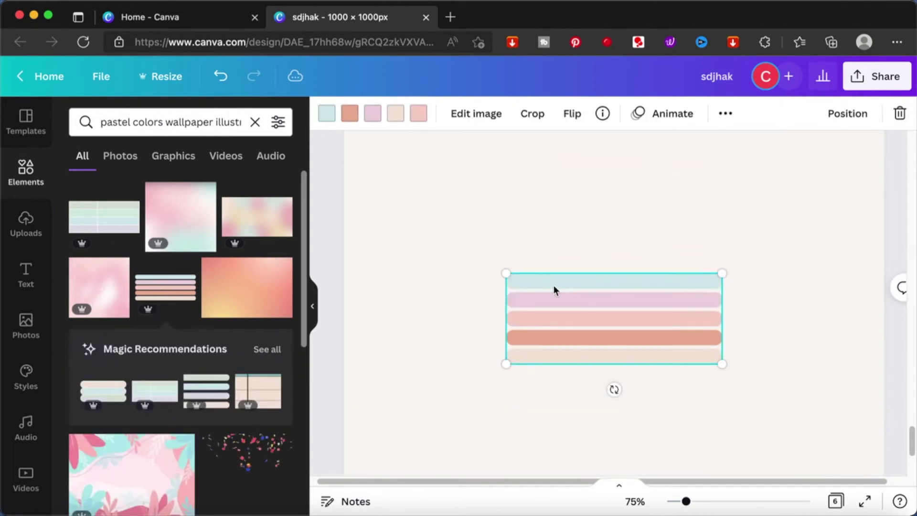
left_click_drag(563, 297, 460, 191)
left_click(174, 304)
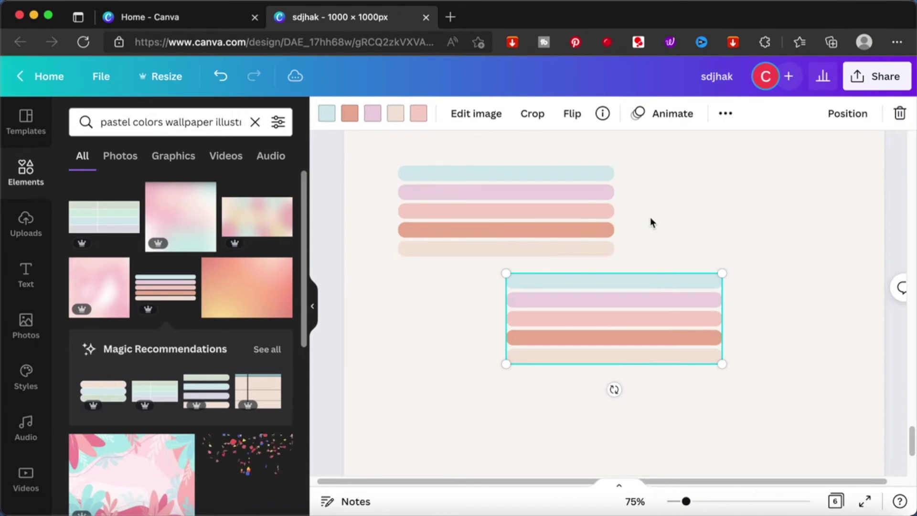
left_click_drag(622, 307, 738, 205)
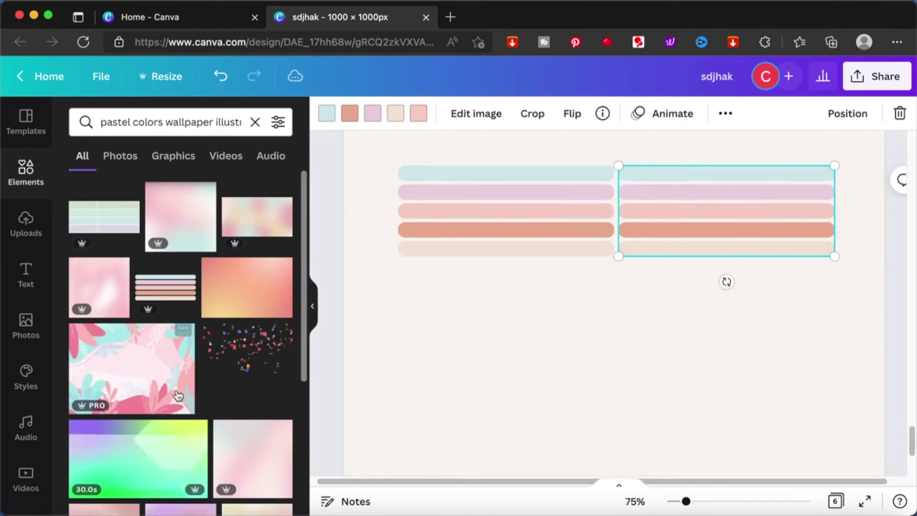
scroll(178, 392, "down", 3)
scroll(178, 392, "down", 5)
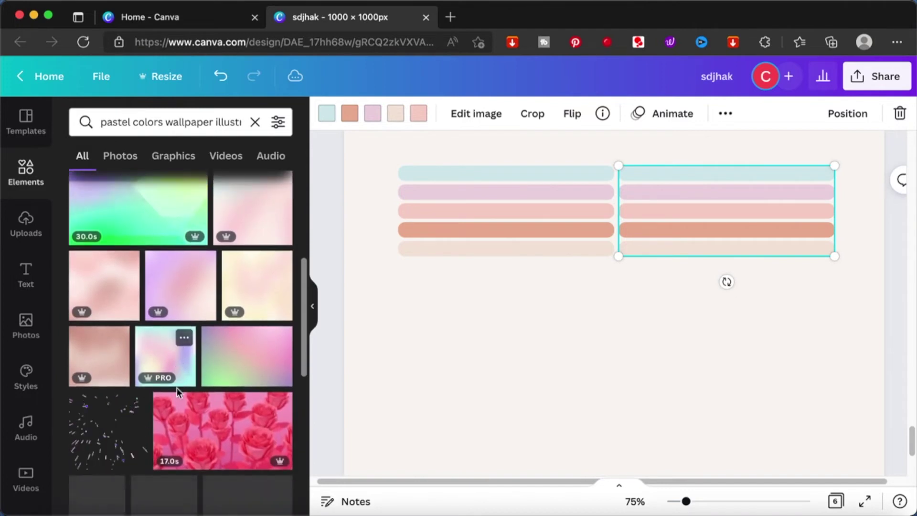
scroll(177, 392, "down", 8)
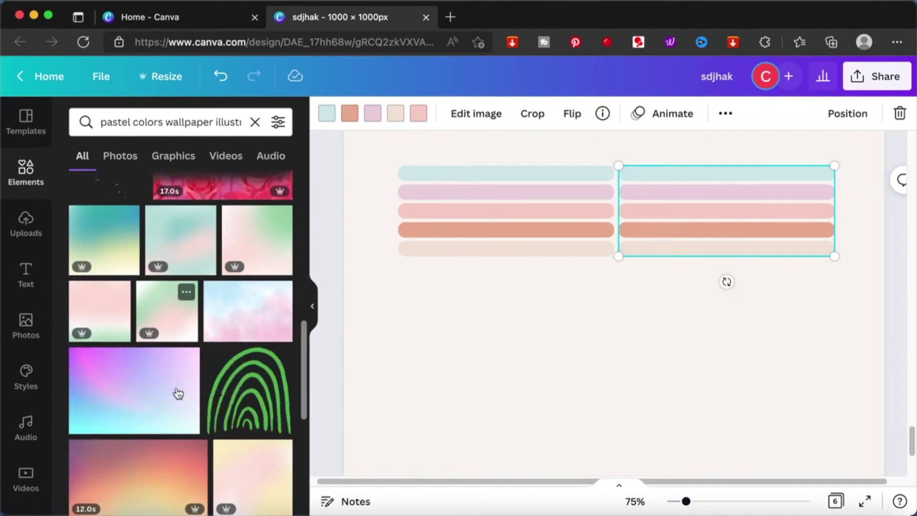
scroll(176, 387, "down", 5)
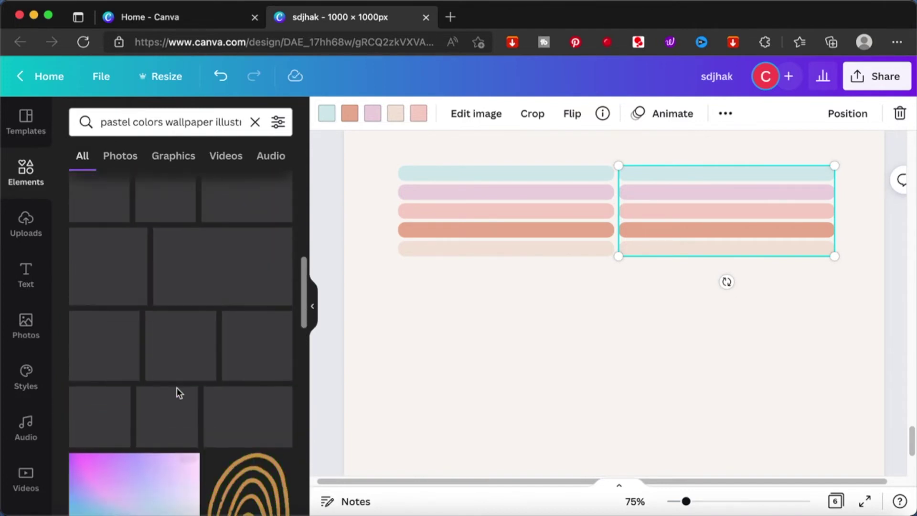
left_click_drag(172, 124, 347, 134)
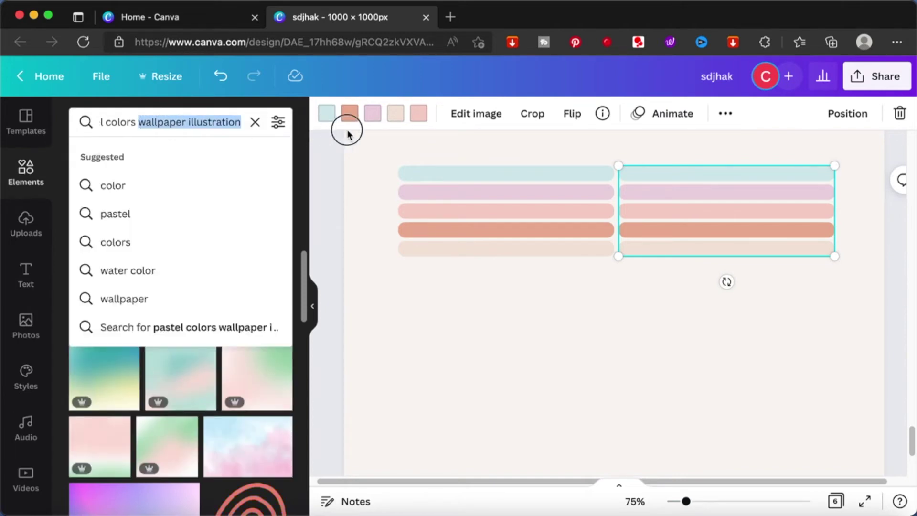
- Search graphics for 'tables', select the left pastel stripes graphic, and bring up the text presets
type("tables")
key("Return")
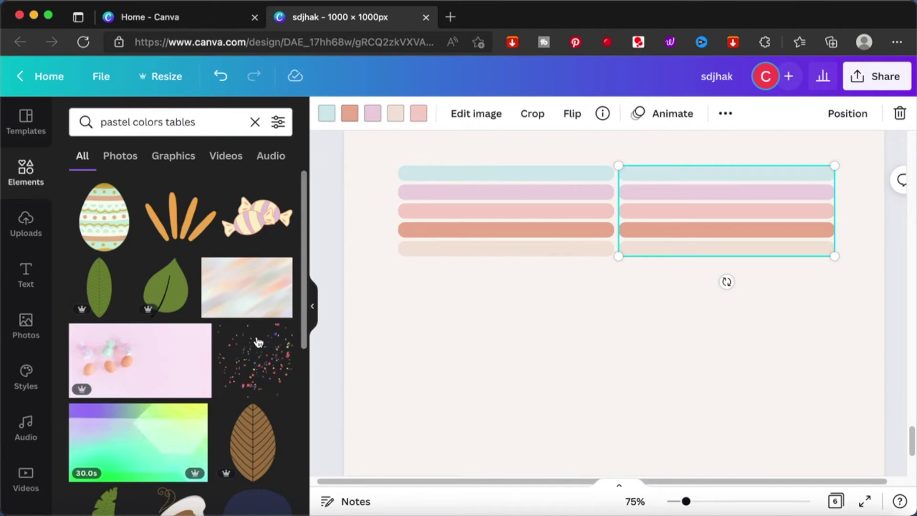
scroll(253, 340, "down", 12)
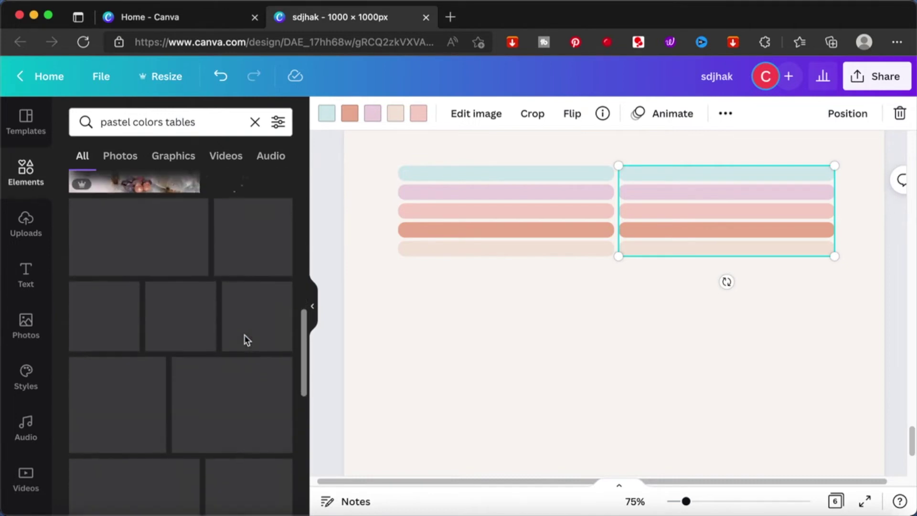
scroll(246, 340, "up", 12)
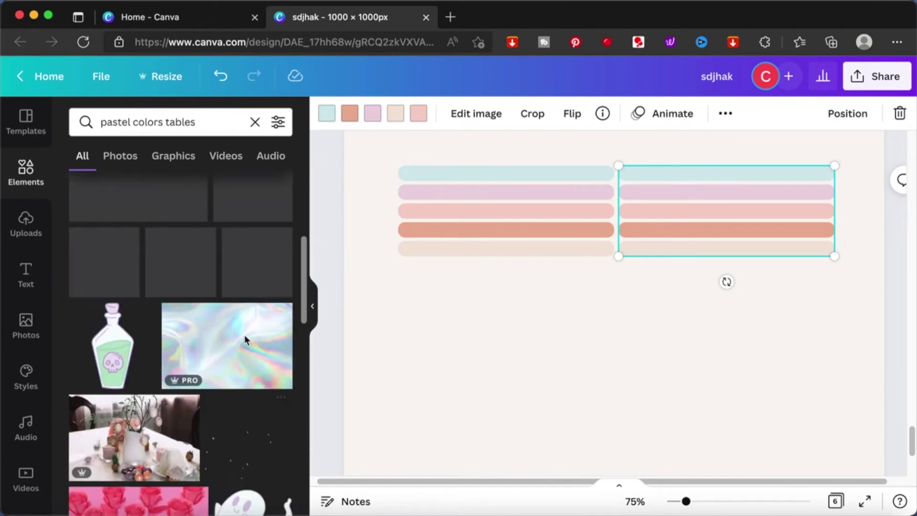
scroll(675, 294, "up", 3)
scroll(681, 299, "down", 2)
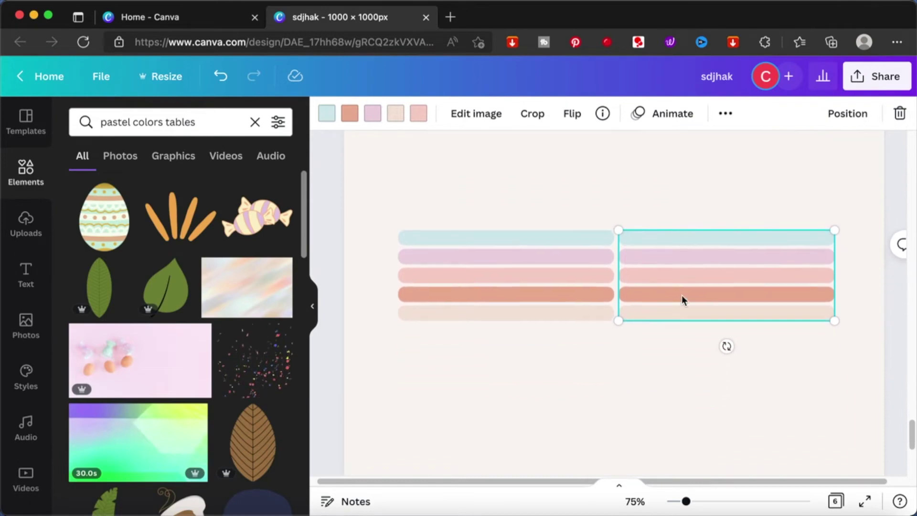
left_click(498, 238)
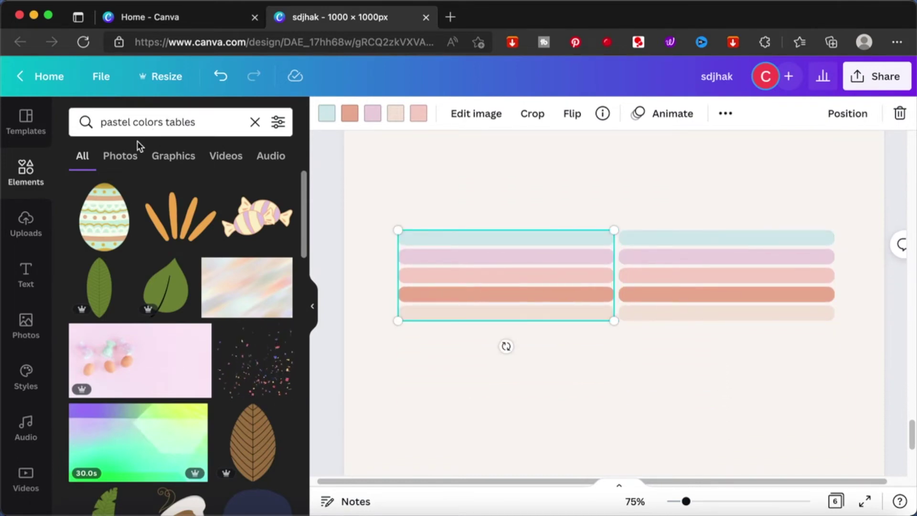
left_click(26, 284)
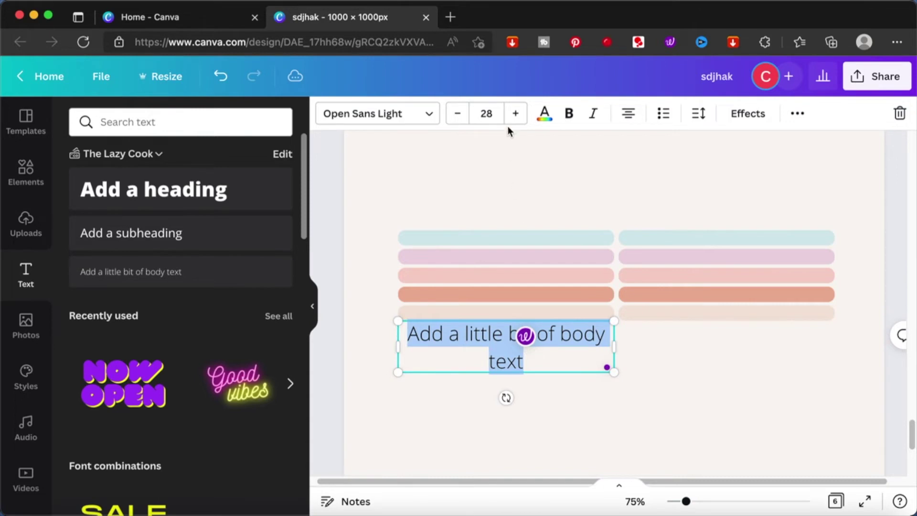
- Set the body text to 12 pt and place it on the top blue stripe
left_click(492, 116)
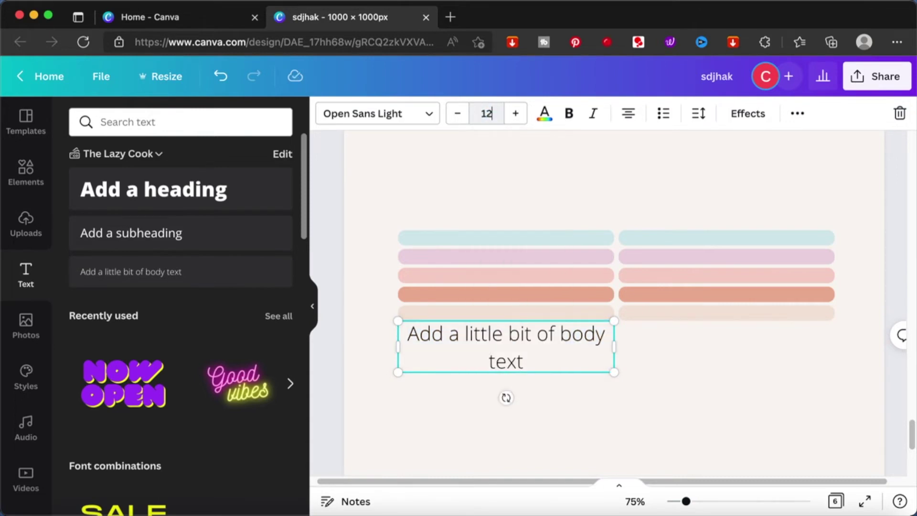
key("Return")
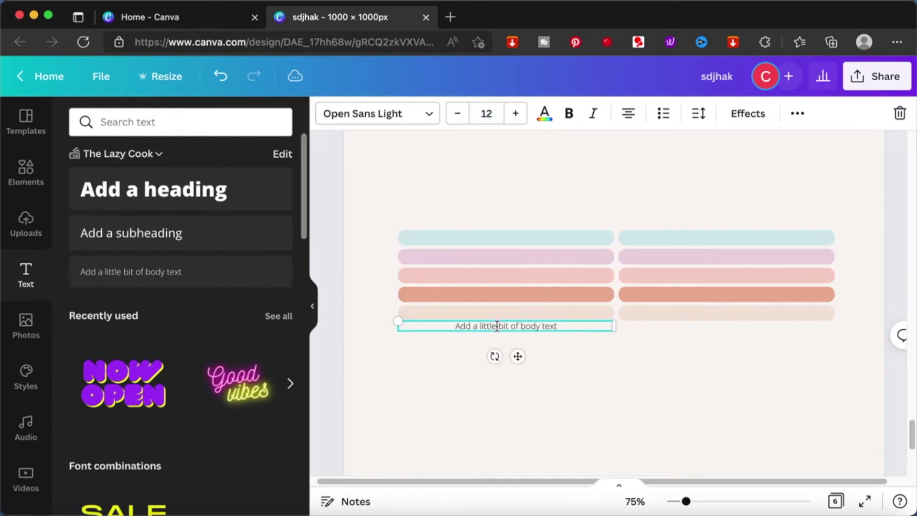
left_click(601, 388)
left_click(524, 328)
left_click_drag(517, 294, 519, 242)
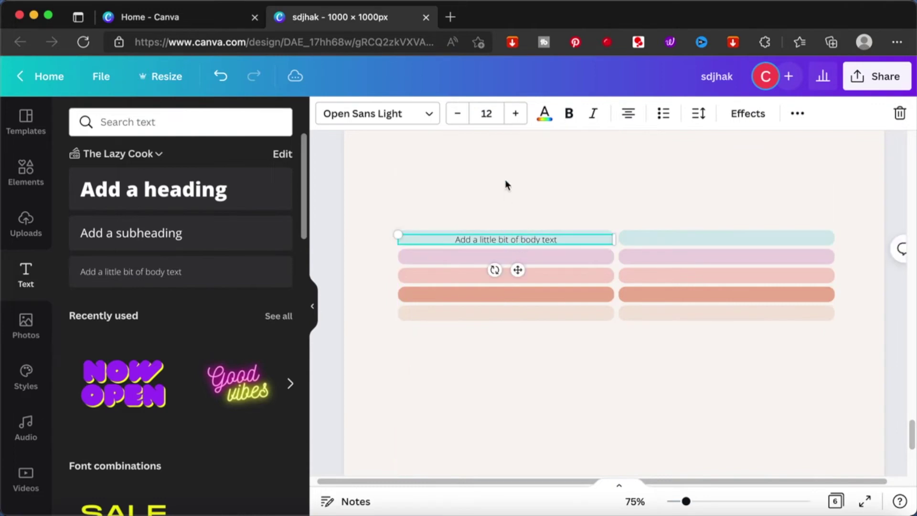
left_click(515, 148)
- Duplicate the text and place copies on the orange and third stripes
left_click(515, 241)
key("super+d")
key("super+d")
key("super+d")
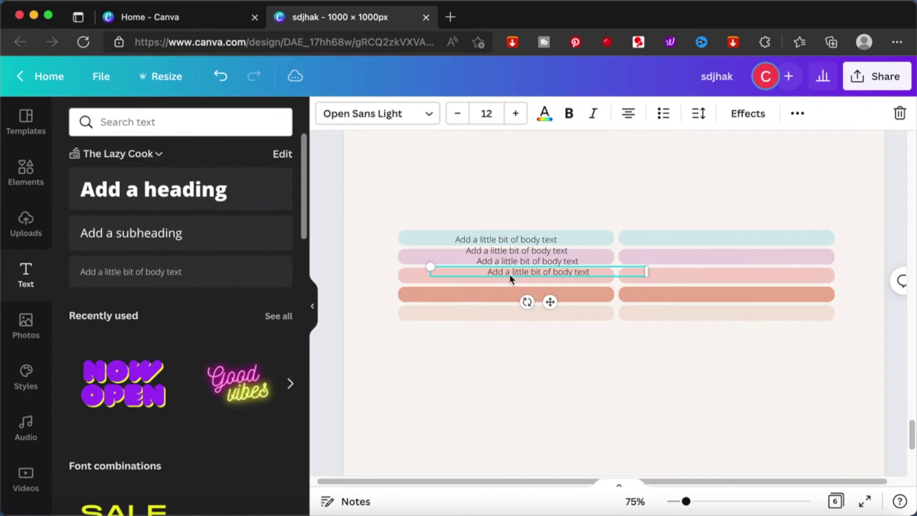
left_click_drag(510, 276, 485, 294)
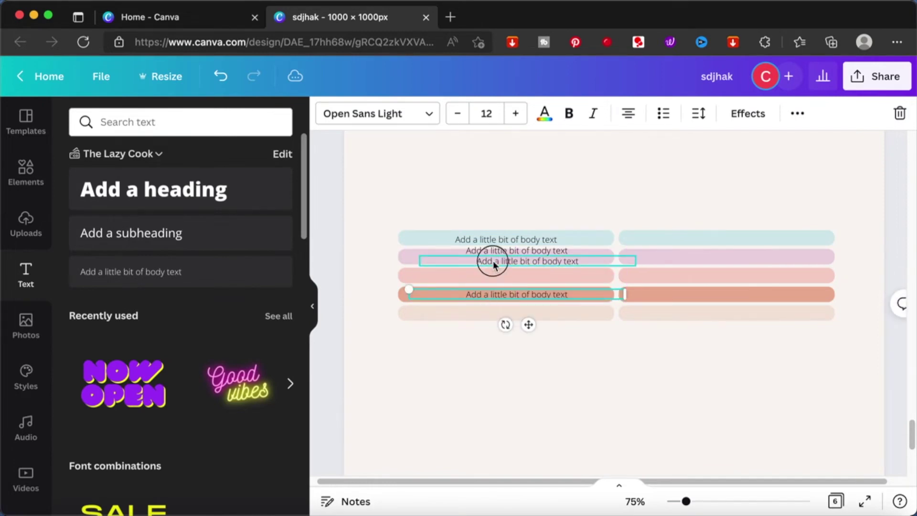
mouse_move(491, 261)
left_mouse_down()
mouse_move(475, 277)
mouse_move(484, 294)
mouse_move(500, 248)
mouse_move(496, 256)
left_mouse_up()
- Line up the left-side row texts and select all four body text boxes
left_click_drag(491, 241, 500, 240)
left_click(556, 198)
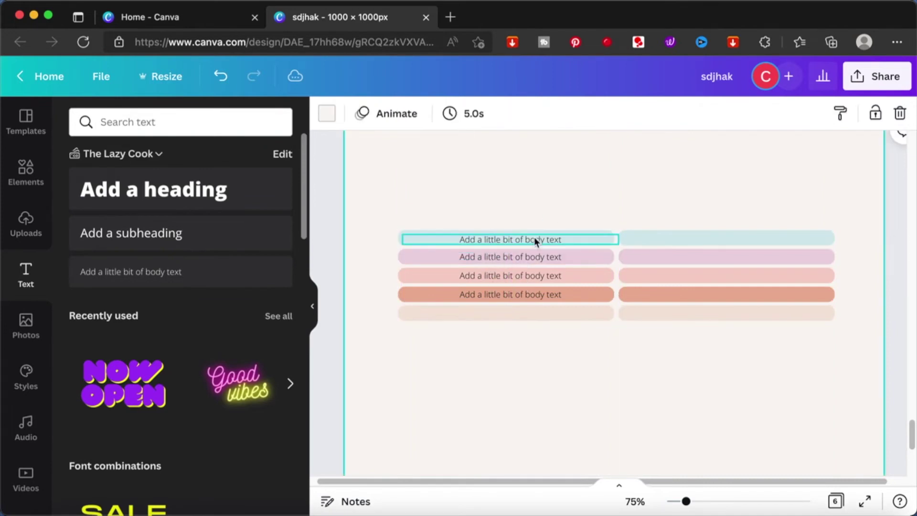
left_click(525, 242)
left_click(517, 259, "shift")
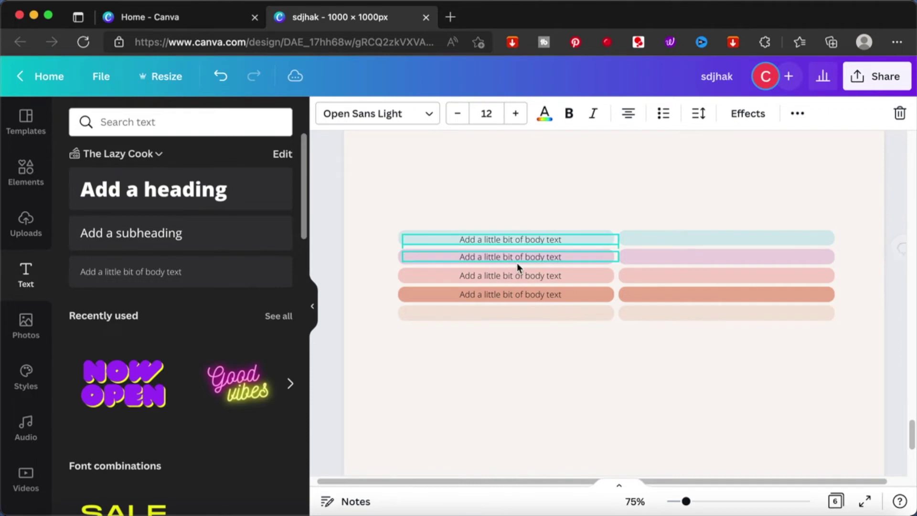
left_click(517, 270, "shift")
left_click(516, 293, "shift")
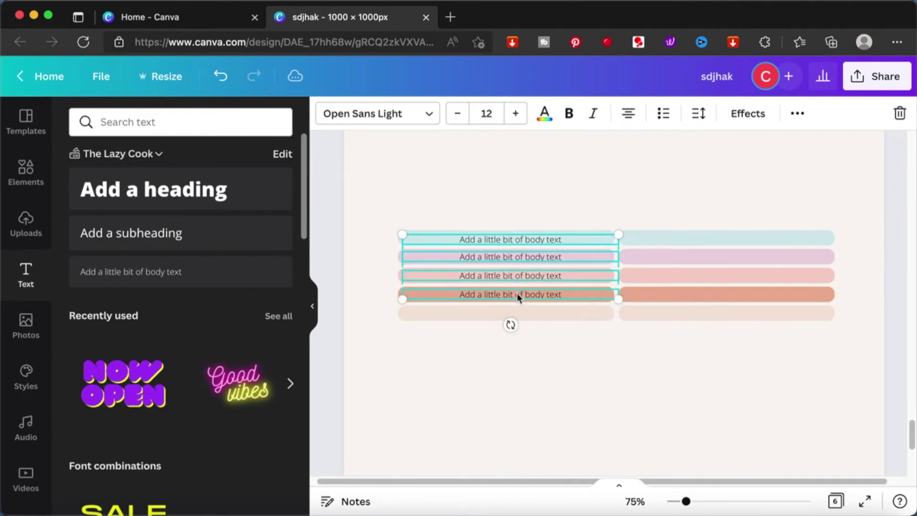
- Duplicate the four texts and place the copies on the right graphic's top four stripes
key("super+d")
left_click_drag(535, 276, 665, 268)
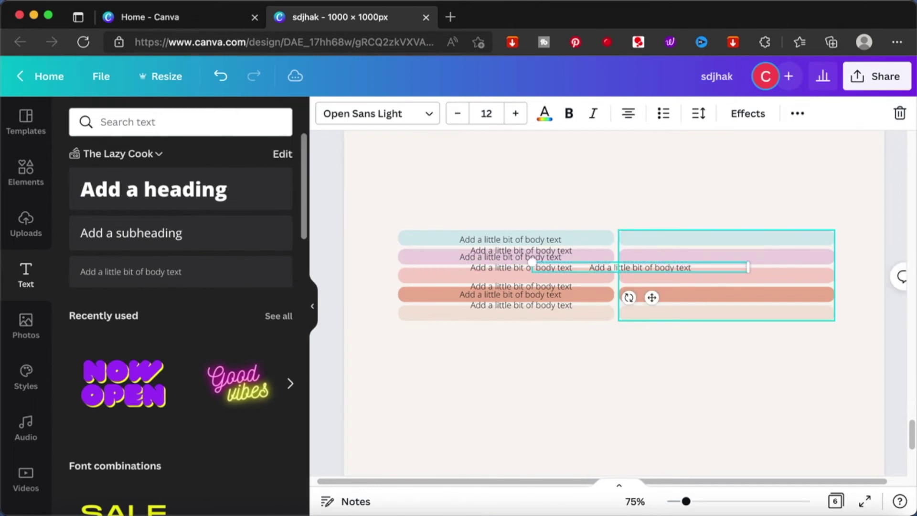
key("super+z")
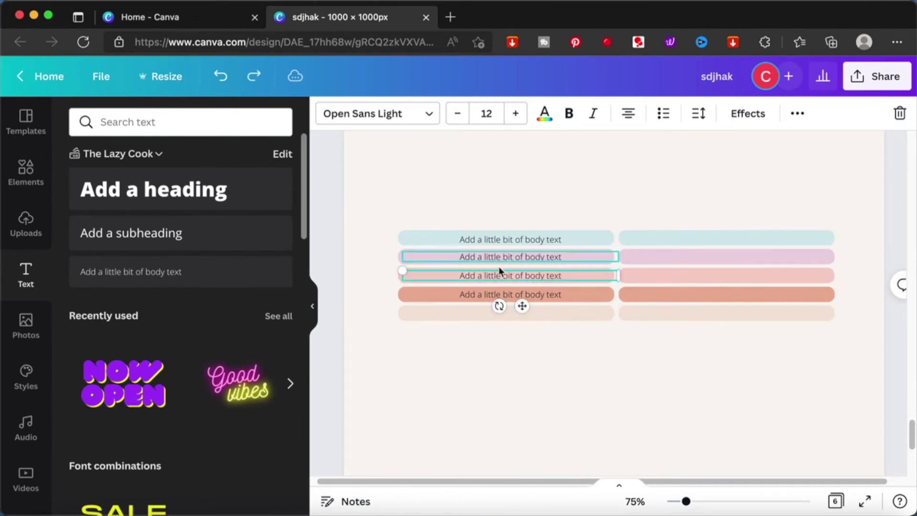
key("super+d")
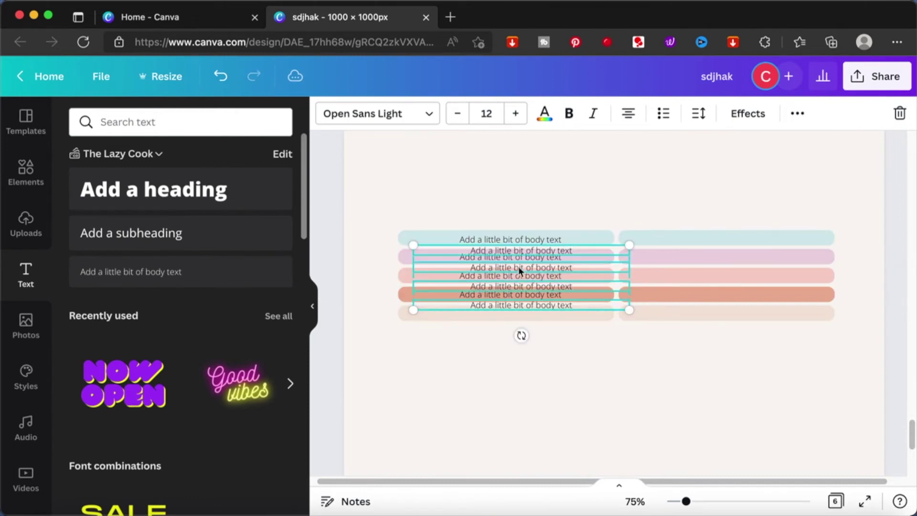
left_click_drag(610, 250, 755, 241)
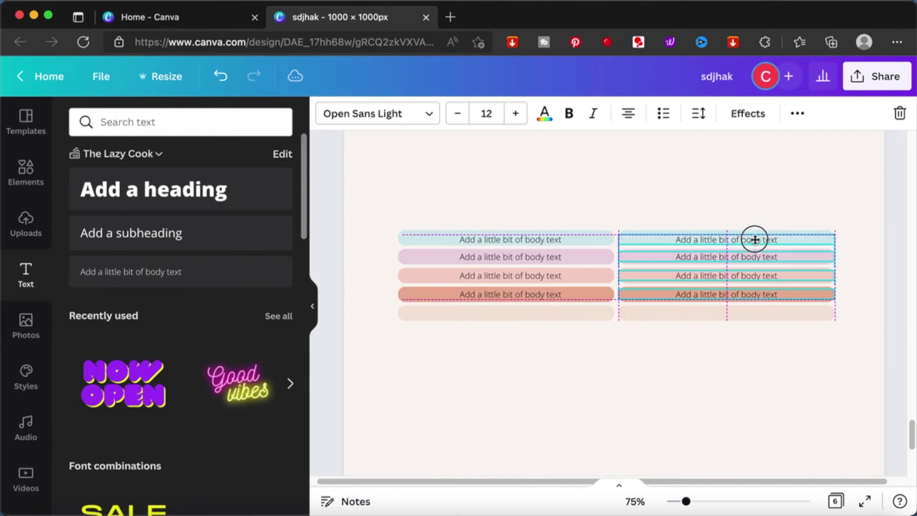
left_click_drag(754, 240, 754, 239)
left_click(754, 211)
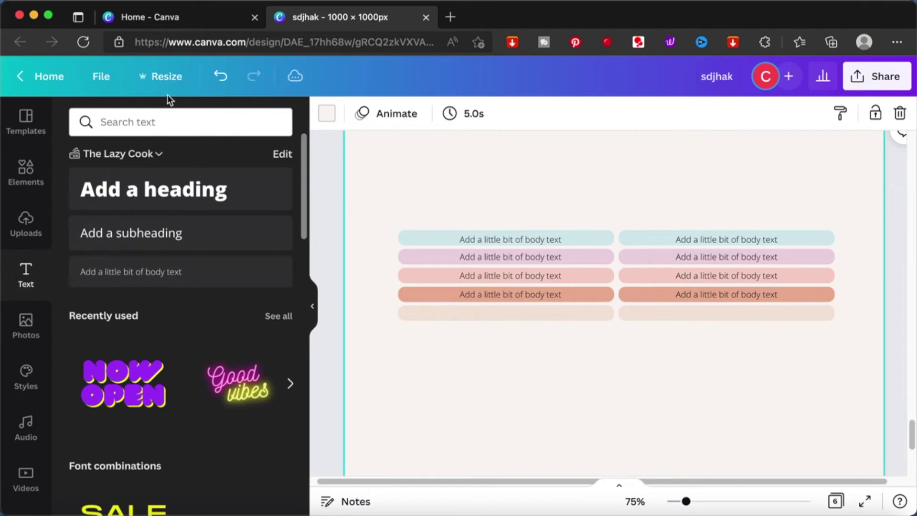
- Search elements for 'pastel colors tables'
left_click(21, 172)
left_click(143, 122)
type("pastel colors tables")
key("Return")
- Search elements for 'rectangle' and add a white bordered rectangle to the page
triple_click(116, 126)
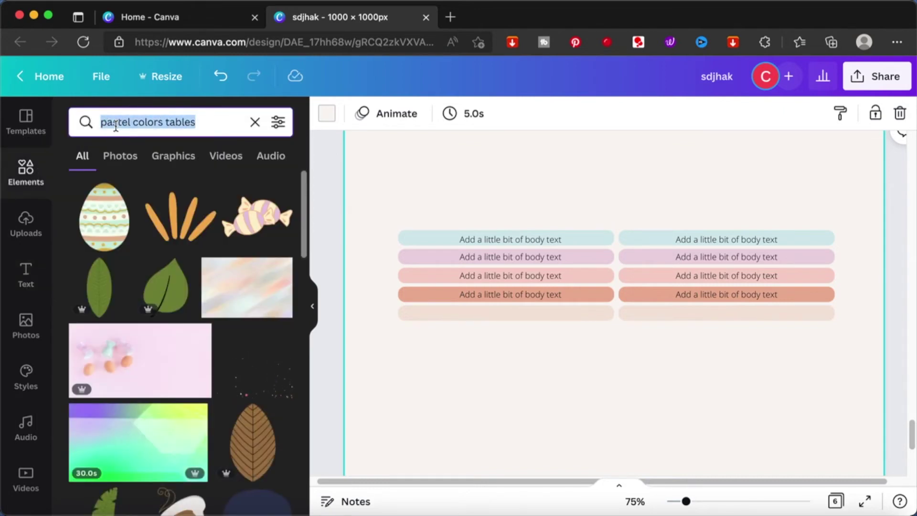
type("rec")
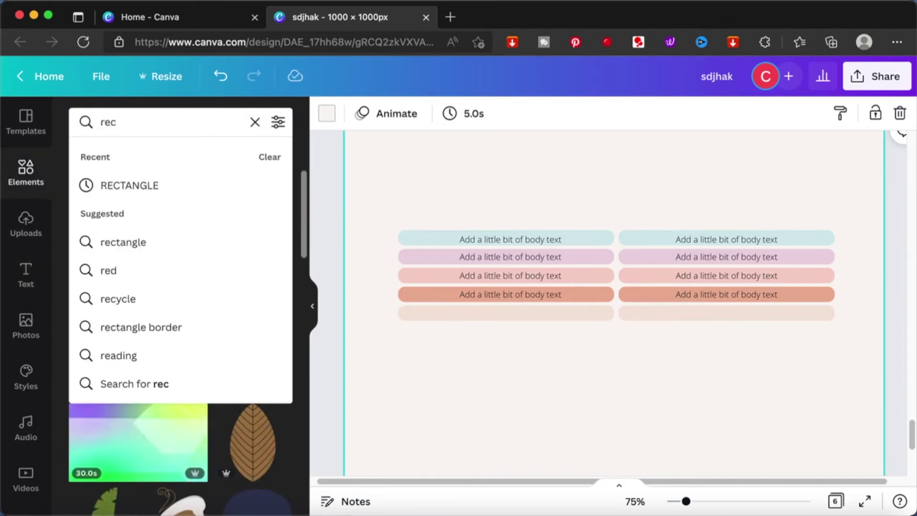
key("BackSpace")
type("ctanh")
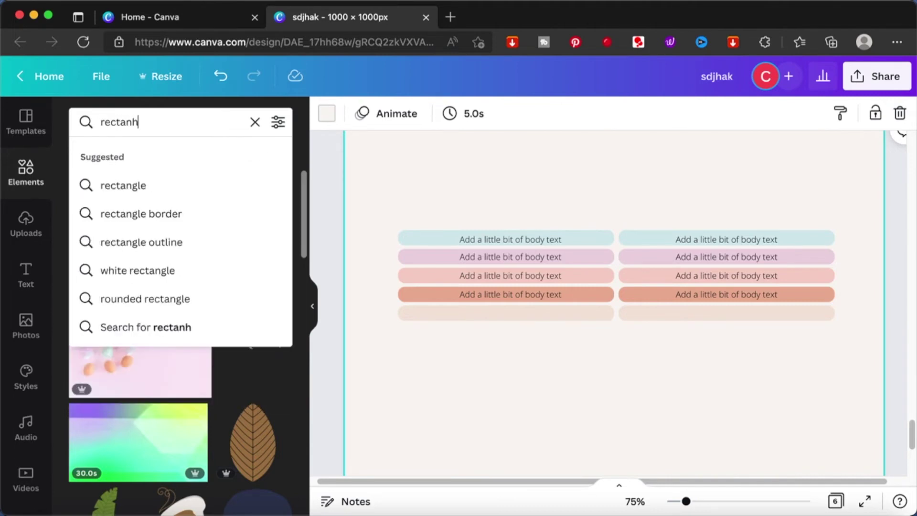
key("BackSpace")
type("gle")
key("Return")
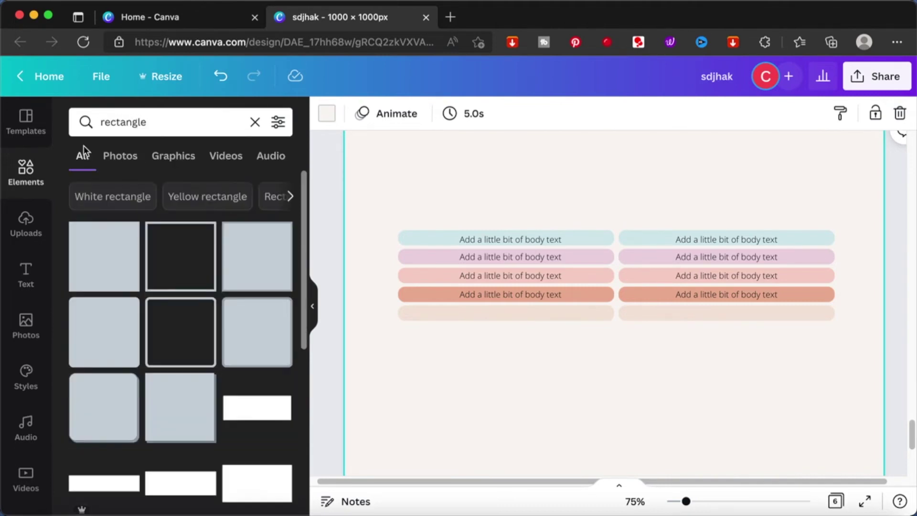
scroll(164, 437, "down", 4)
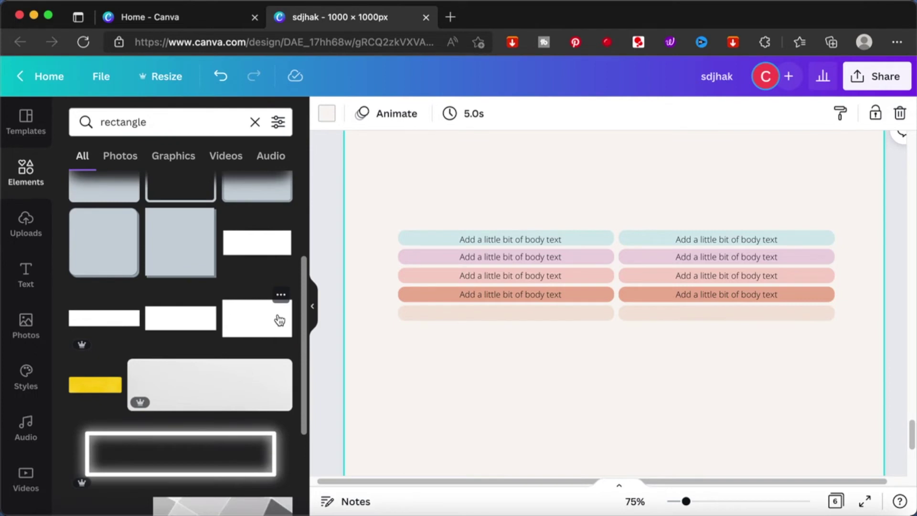
left_click(279, 319)
- Stretch the rectangle across both table columns and shift it up to line up
left_click_drag(632, 369, 511, 270)
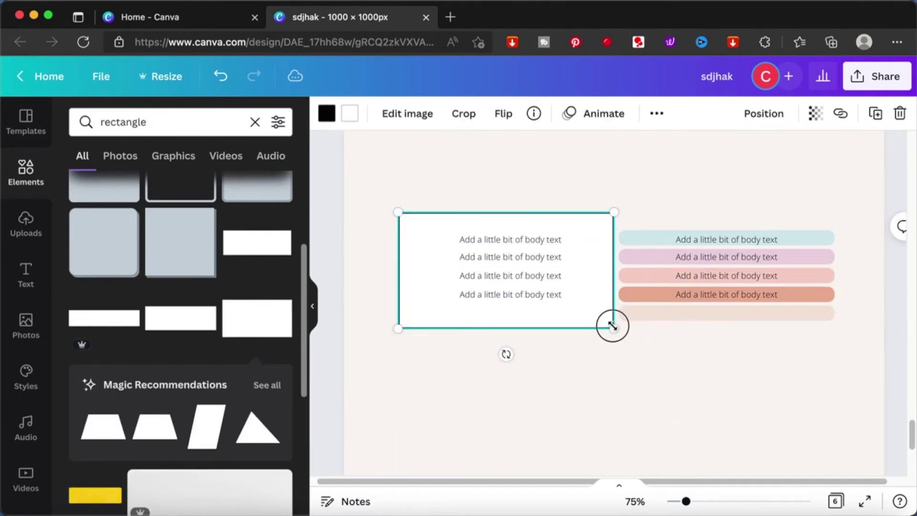
left_click_drag(612, 326, 899, 350)
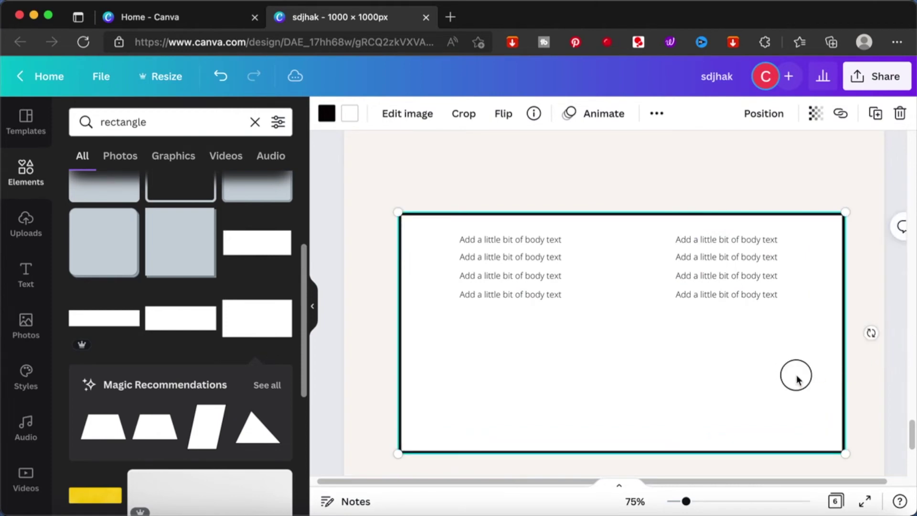
left_click_drag(796, 377, 798, 333)
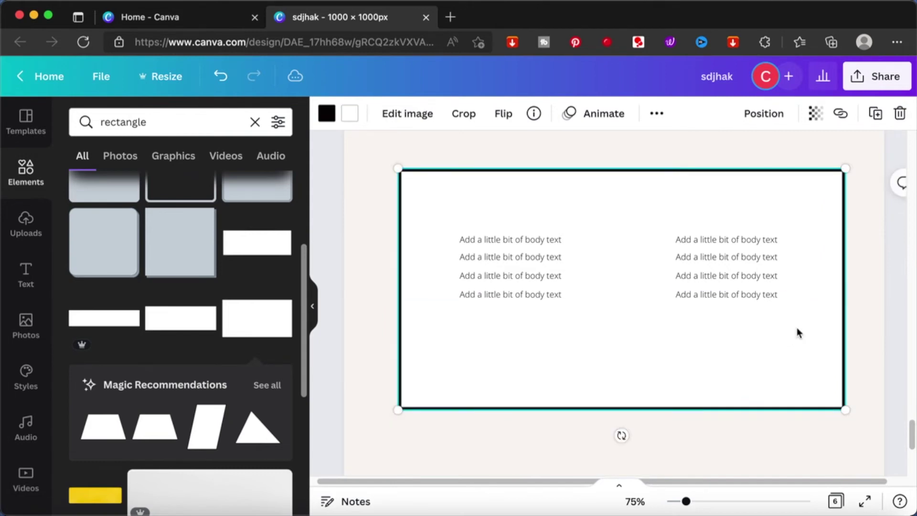
right_click(798, 333)
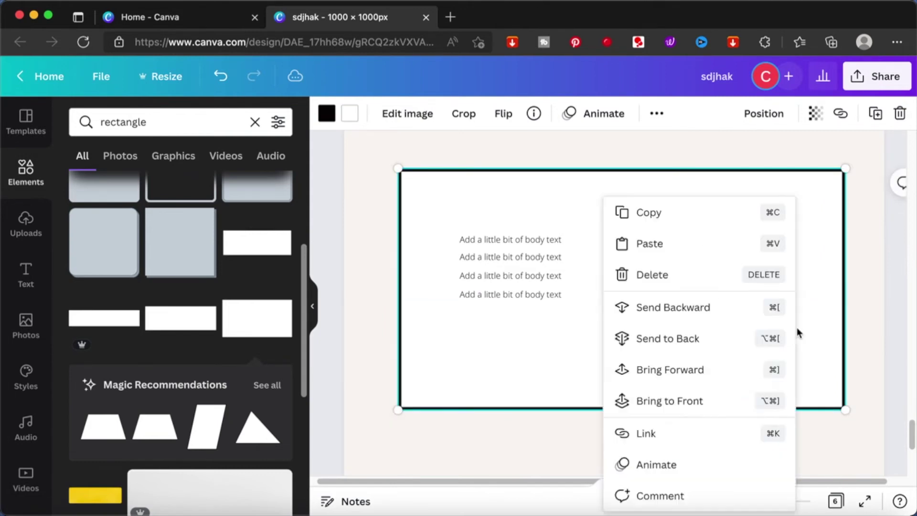
- Send the rectangle behind the pastel bars and crop its bottom so it frames the table
left_click(707, 344)
mouse_move(708, 350)
left_mouse_down()
mouse_move(677, 347)
mouse_move(704, 356)
left_mouse_up()
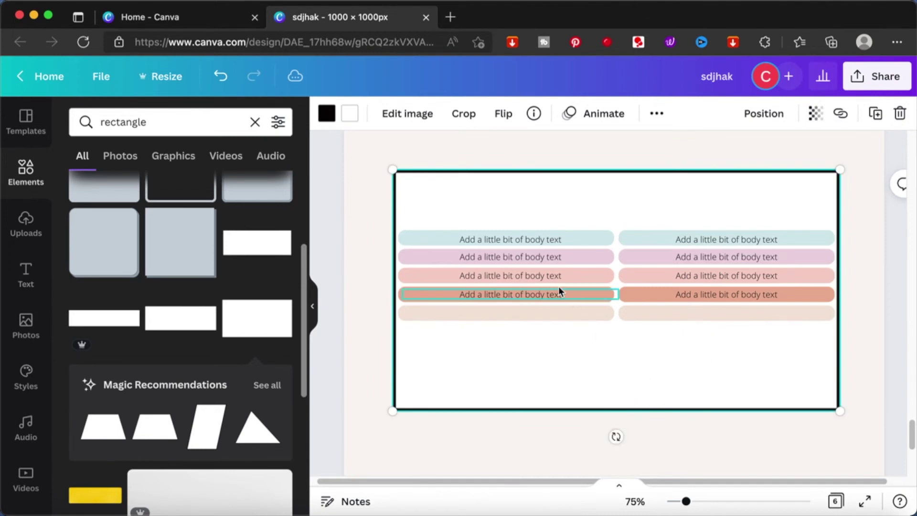
left_click(464, 114)
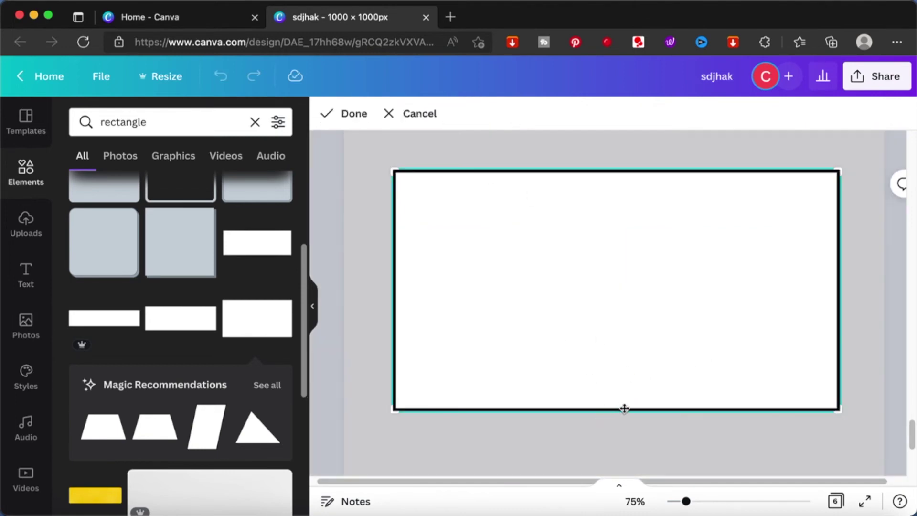
left_click_drag(843, 412, 862, 320)
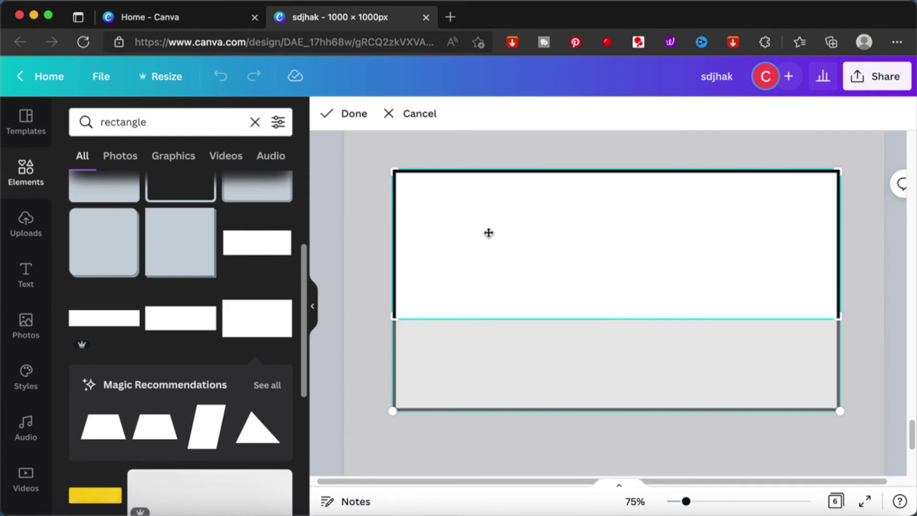
left_click(359, 114)
left_click(519, 162)
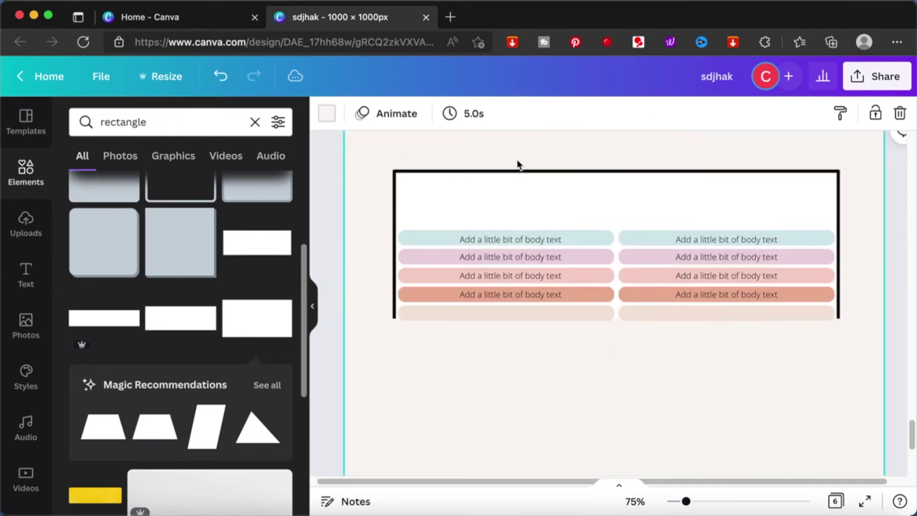
left_click_drag(518, 171, 516, 199)
left_click(520, 148)
left_click(500, 200)
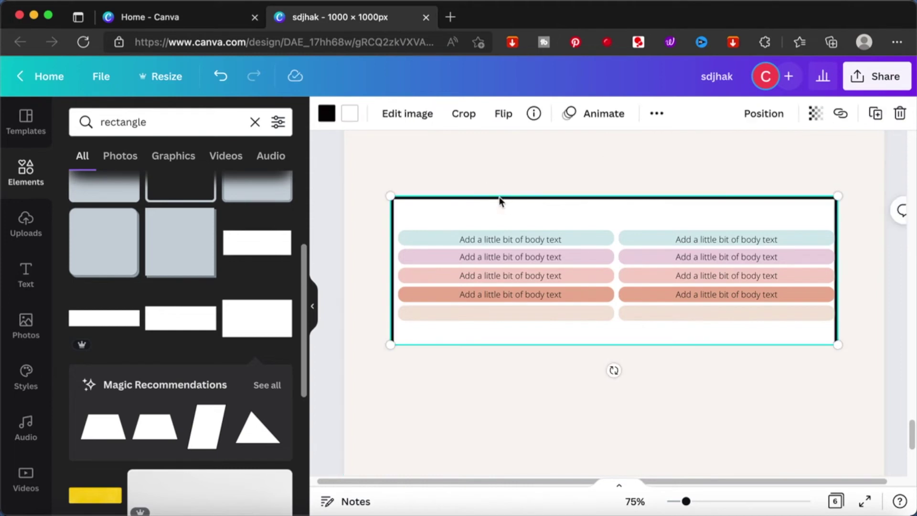
- Change the rectangle's border colour to white
left_click(329, 114)
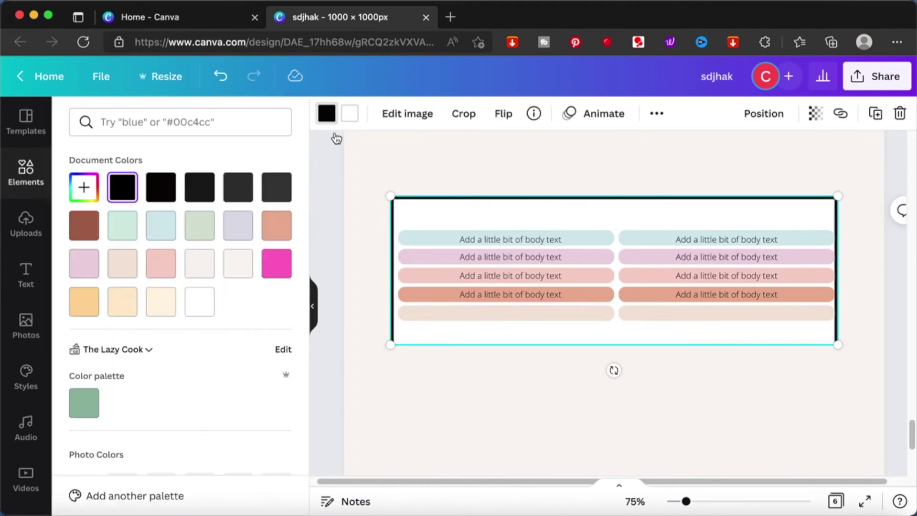
left_click(193, 304)
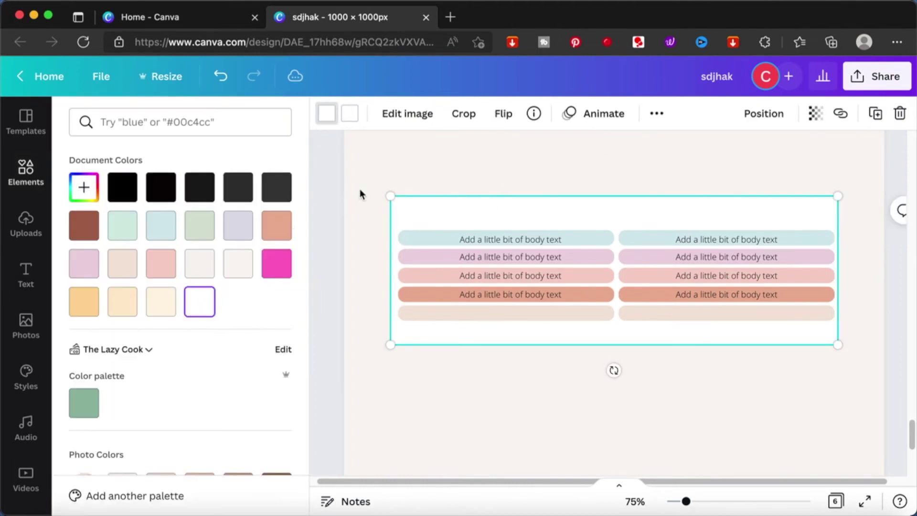
left_click(385, 170)
left_click(385, 170)
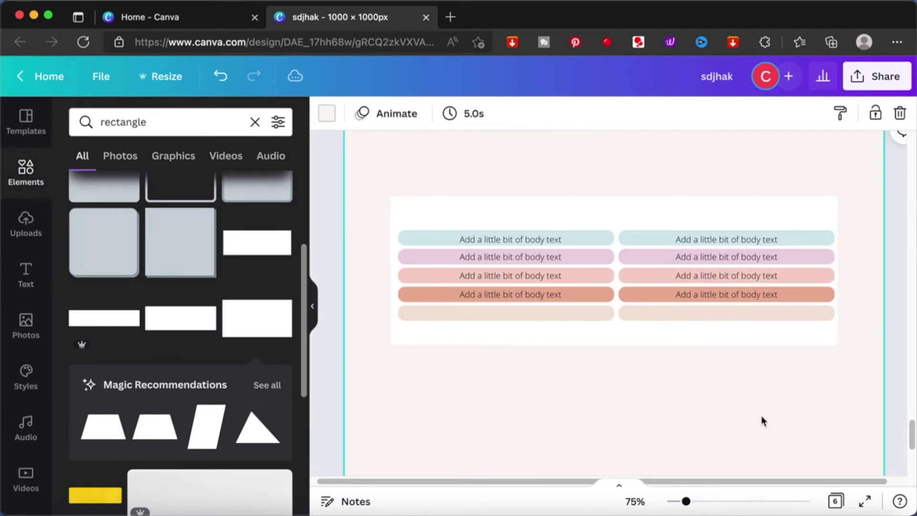
- After trying pink, yellow, cream and peach, fill the rectangle with black
left_click(680, 341)
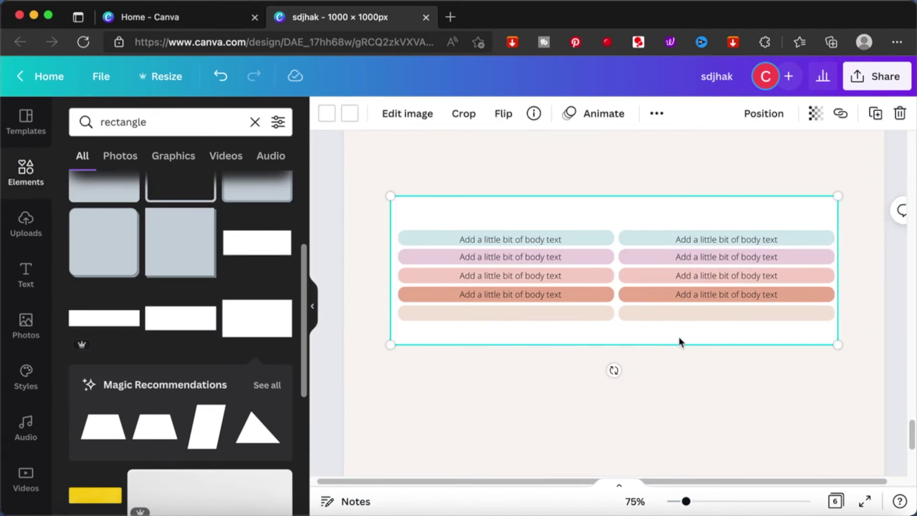
left_click(349, 115)
left_click(238, 270)
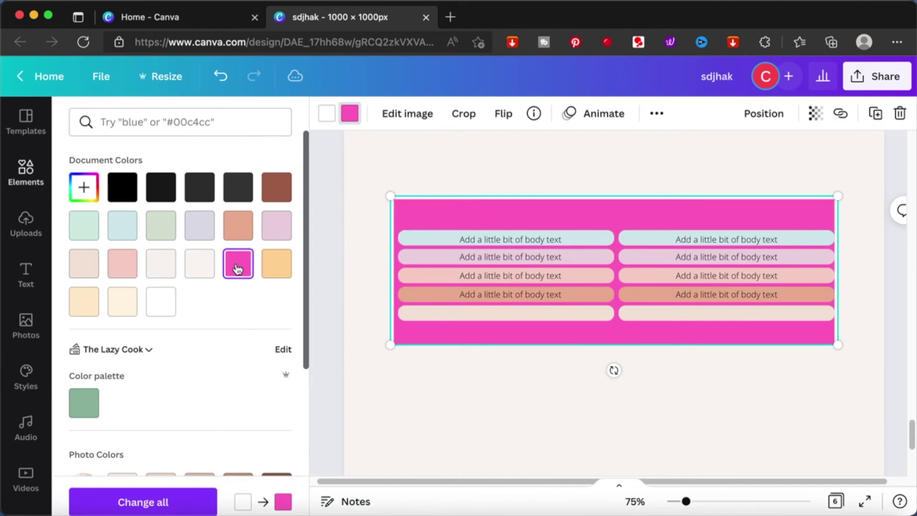
left_click(277, 271)
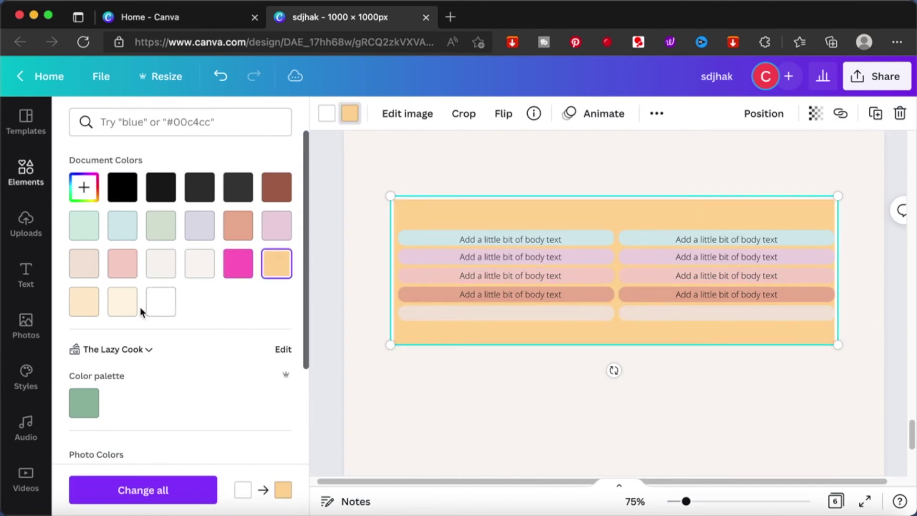
left_click(123, 305)
left_click(159, 305)
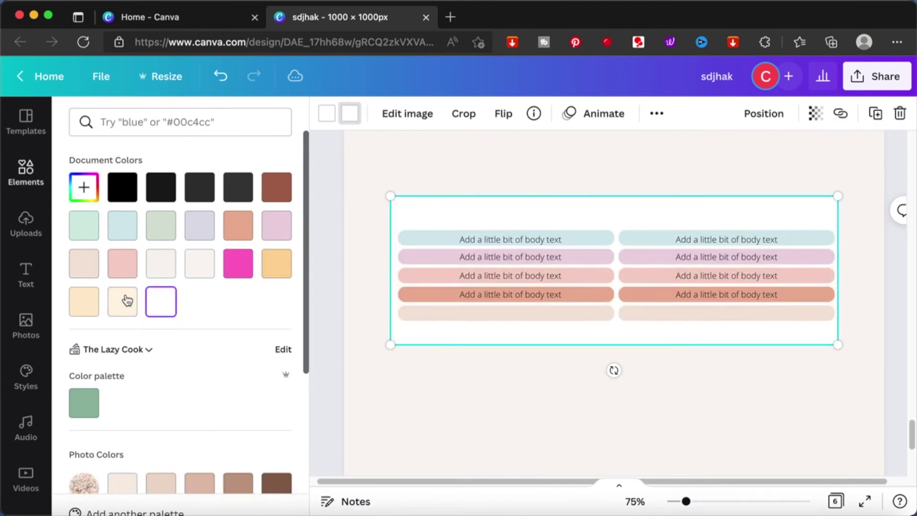
left_click(94, 272)
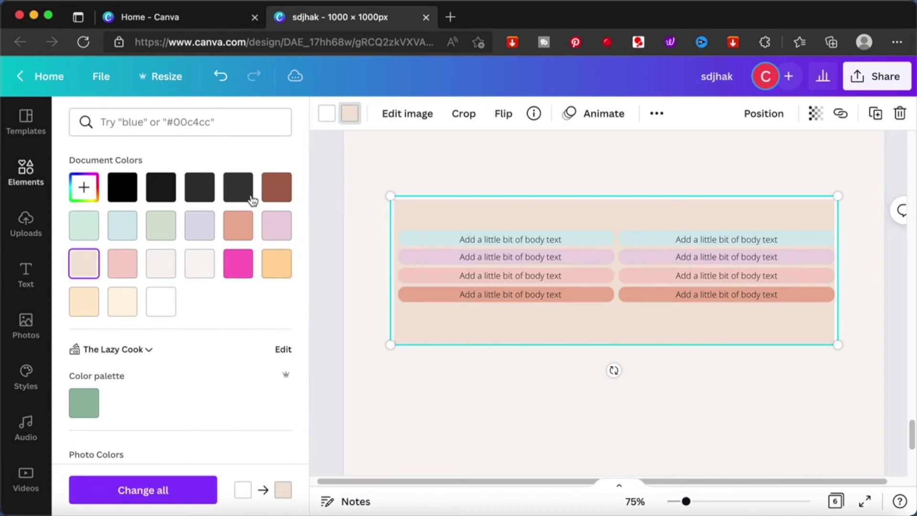
left_click(125, 188)
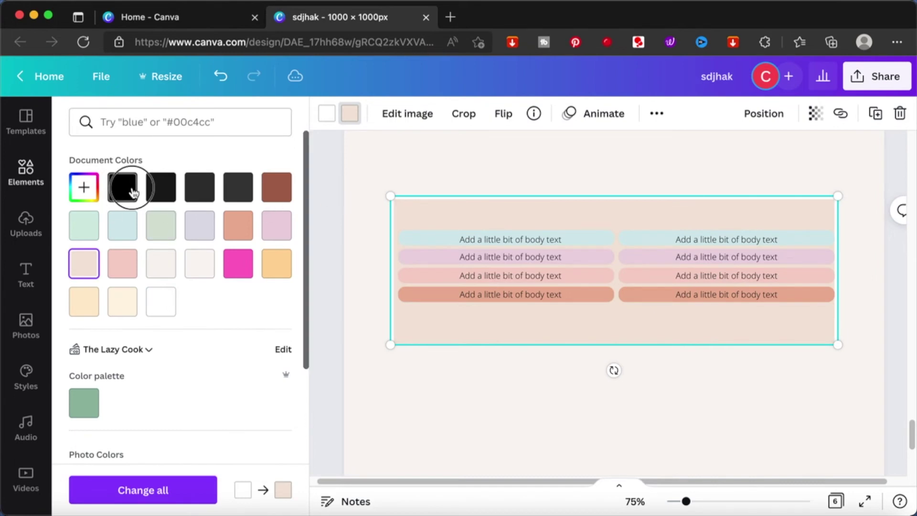
left_click(341, 176)
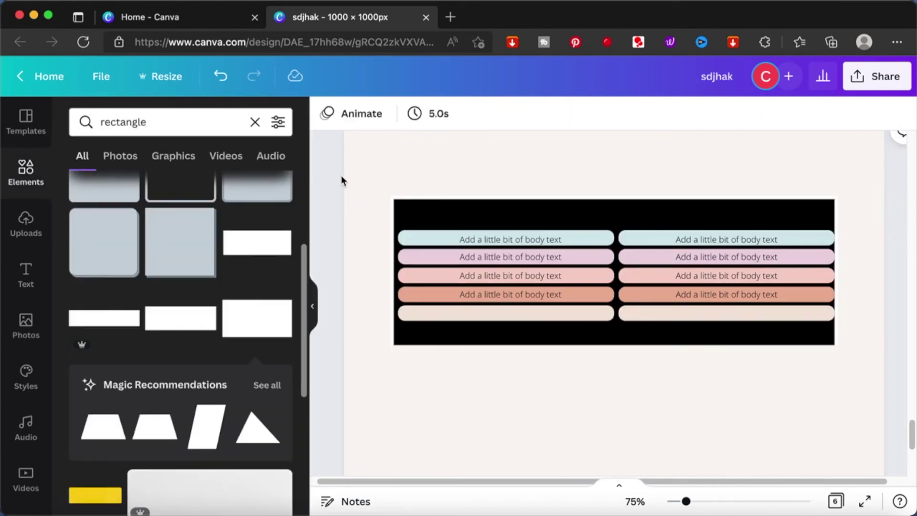
scroll(718, 368, "down", 2)
- Add a new blank page and place the TIME calendar image from a 'calender' element search
scroll(719, 368, "down", 5)
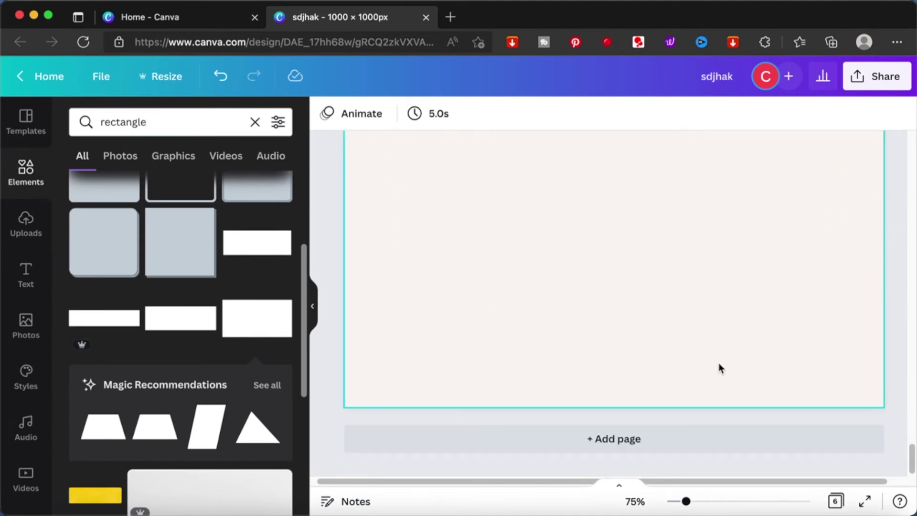
left_click(626, 443)
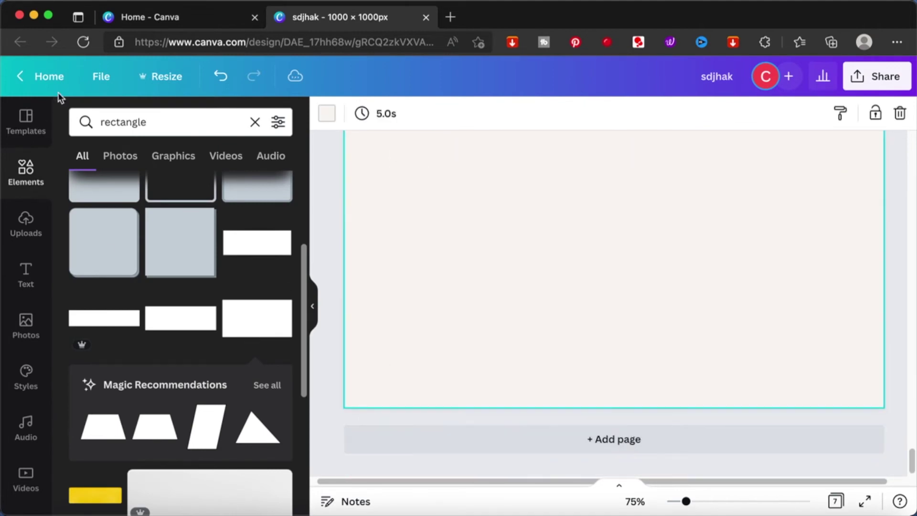
double_click(132, 123)
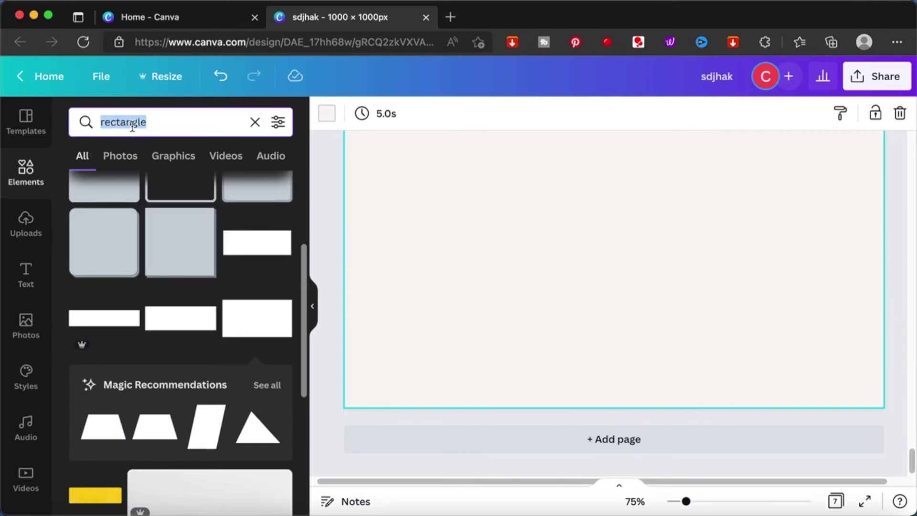
type("calender")
key("Return")
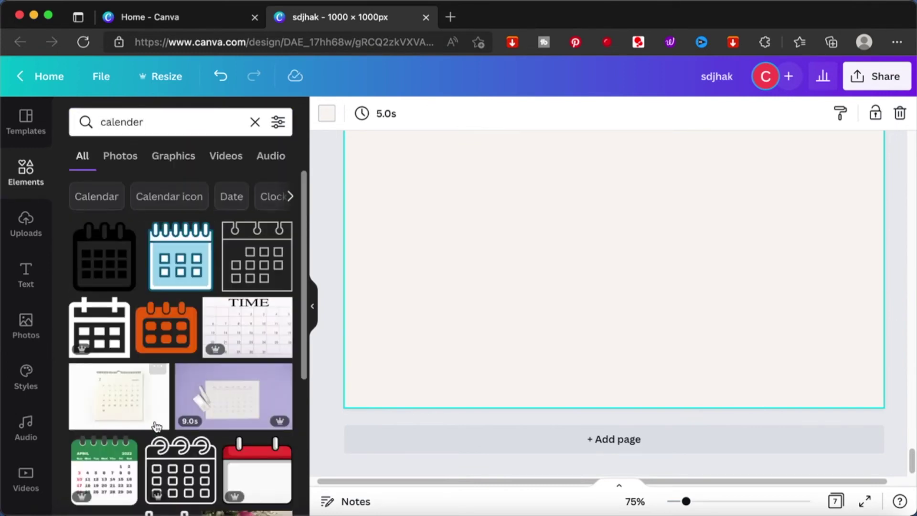
left_click(250, 322)
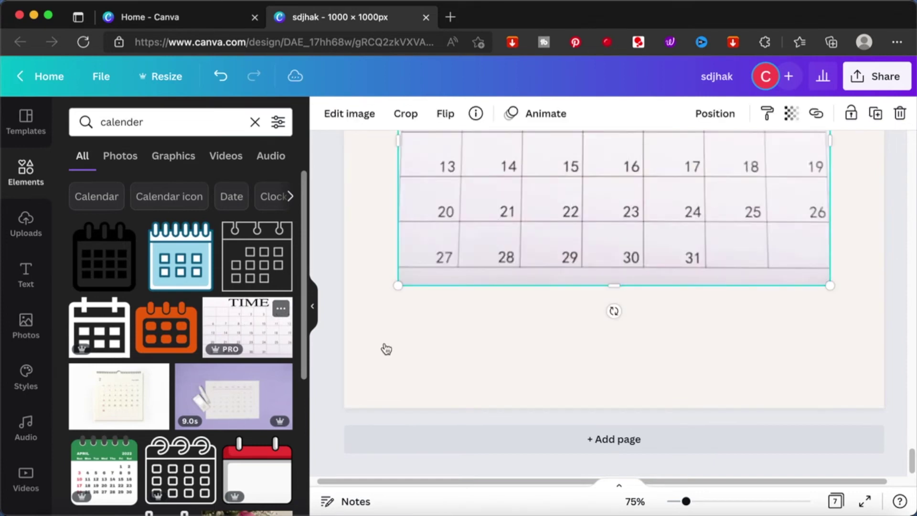
- Delete the TIME calendar image, leaving the new page blank
scroll(506, 363, "up", 3)
left_click(571, 265)
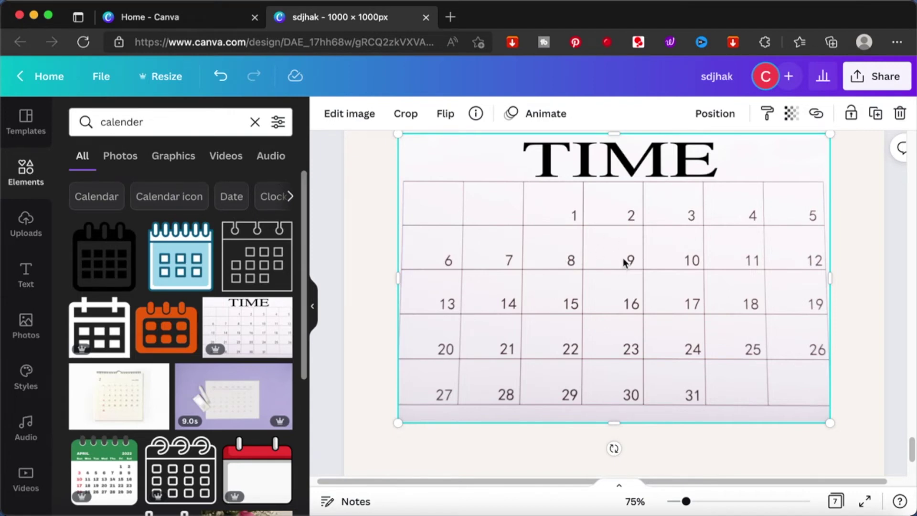
key("Delete")
scroll(252, 423, "down", 5)
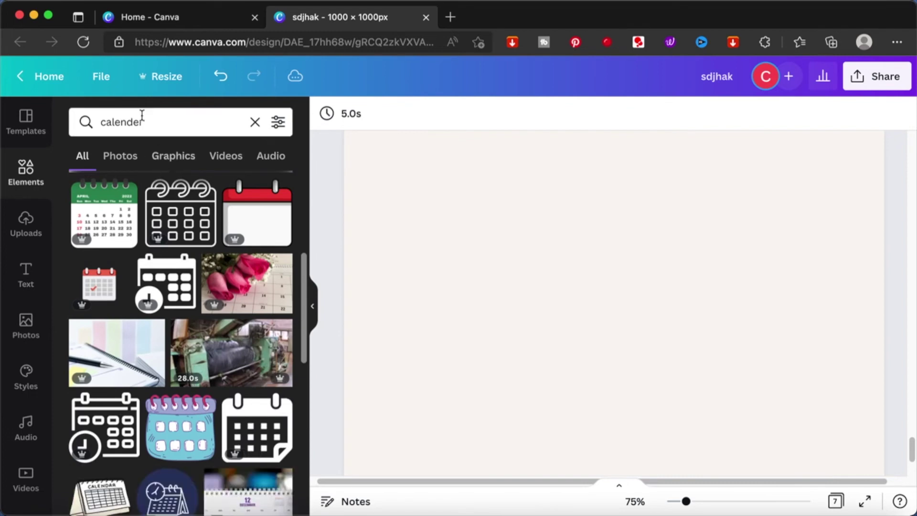
- Search templates for 'calender'
left_click(26, 123)
triple_click(167, 122)
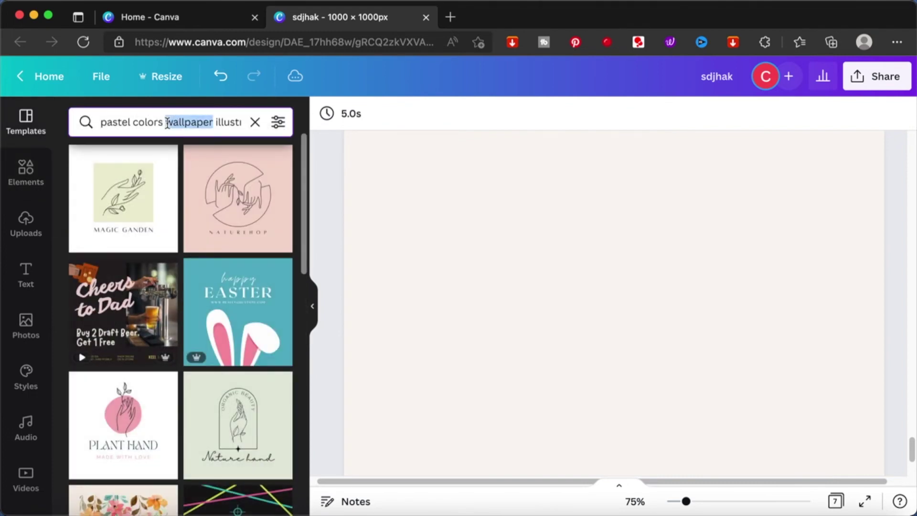
type("calender")
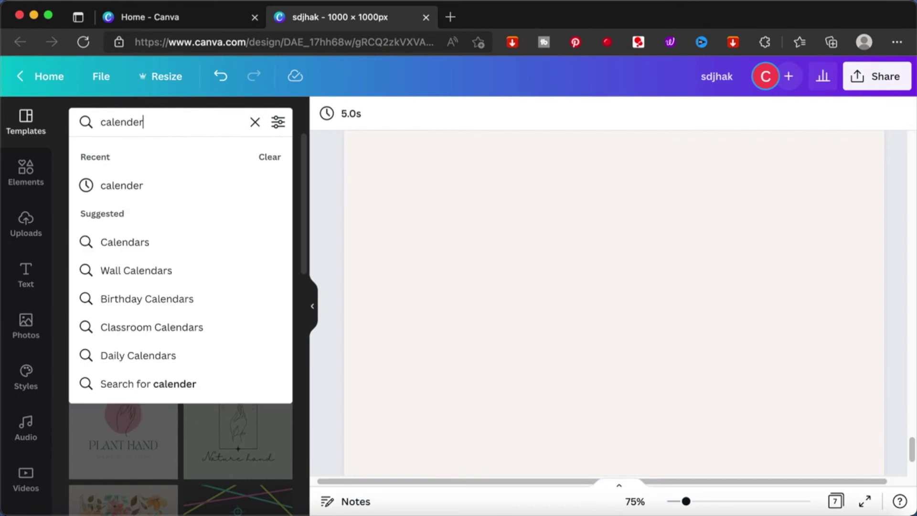
key("Return")
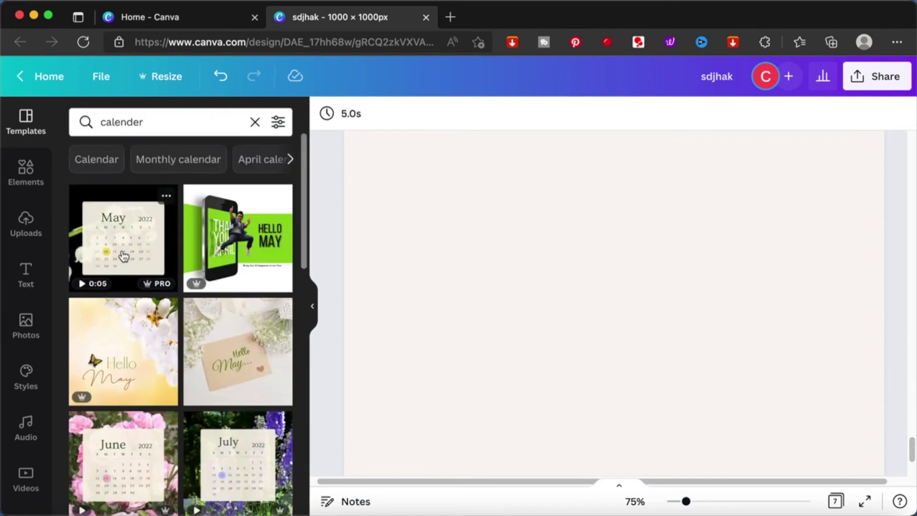
- Filter the template results to English (United Kingdom) language
left_click(278, 123)
left_click(192, 274)
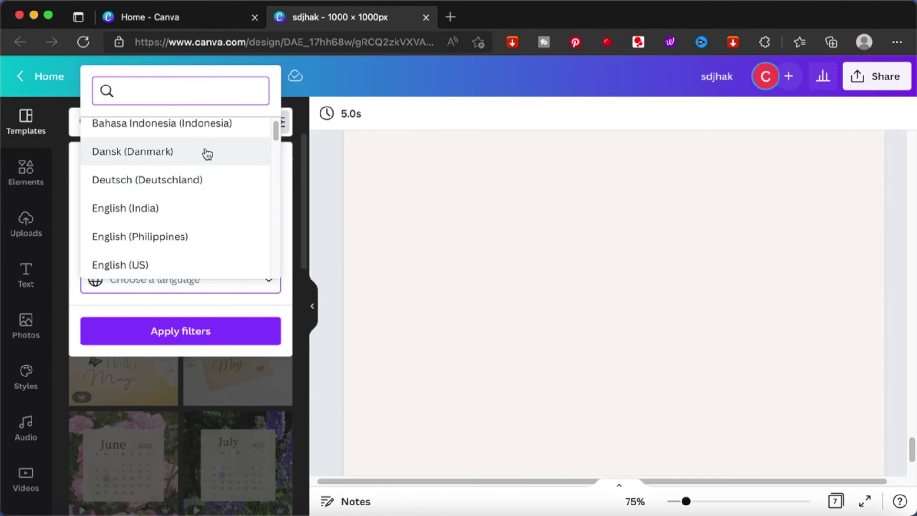
scroll(209, 236, "down", 5)
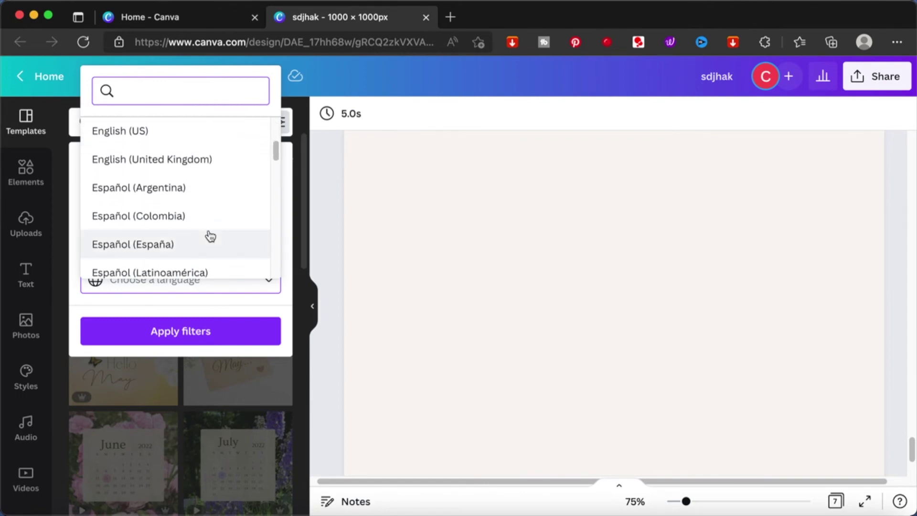
scroll(210, 235, "down", 6)
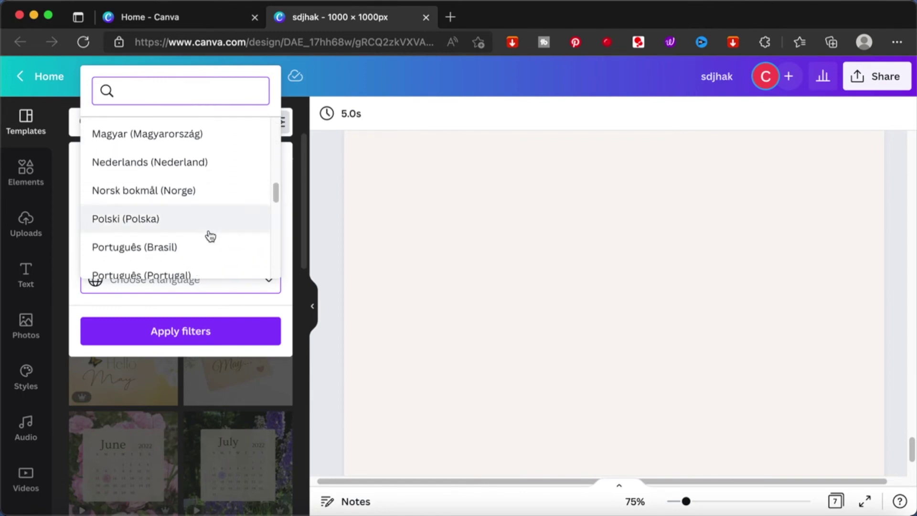
scroll(209, 235, "down", 3)
scroll(206, 235, "up", 10)
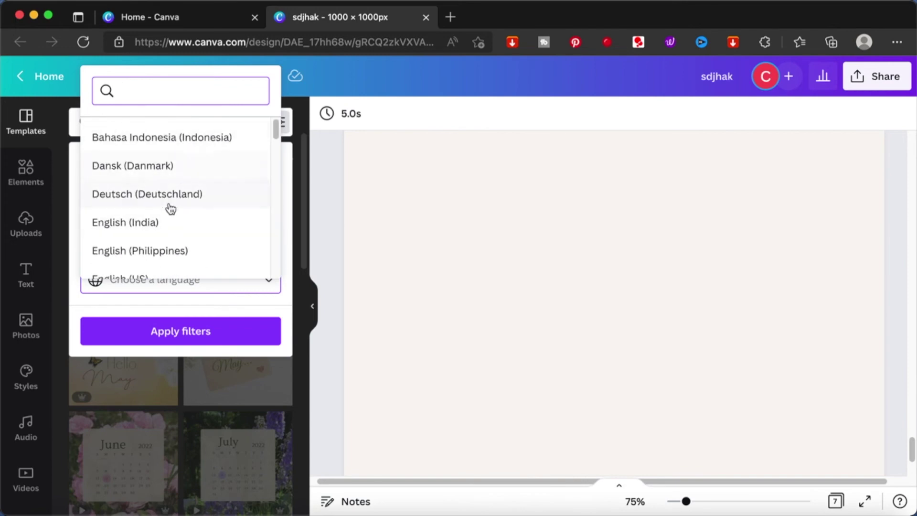
scroll(207, 217, "down", 3)
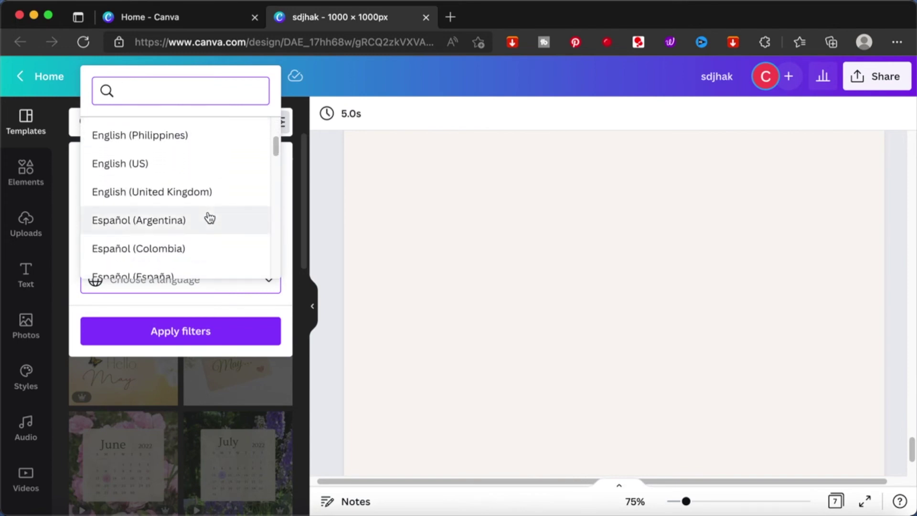
scroll(191, 198, "down", 2)
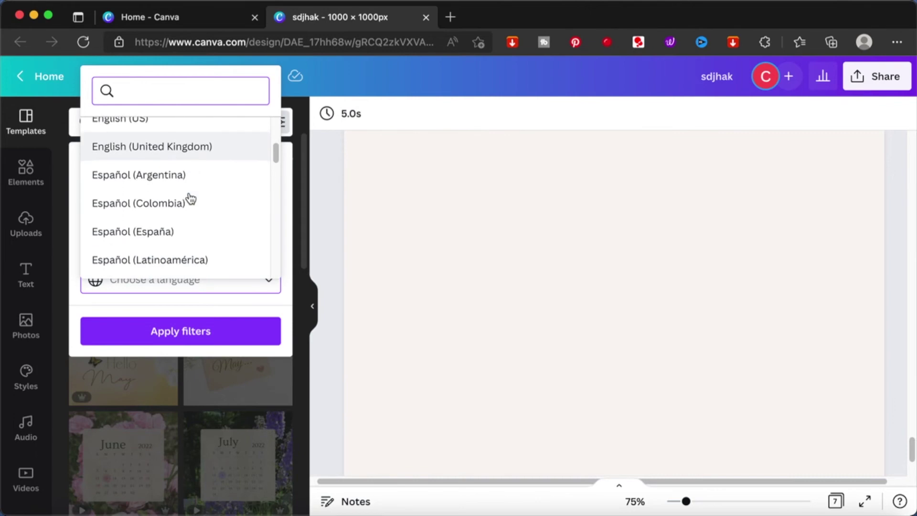
scroll(188, 197, "up", 1)
left_click(191, 176)
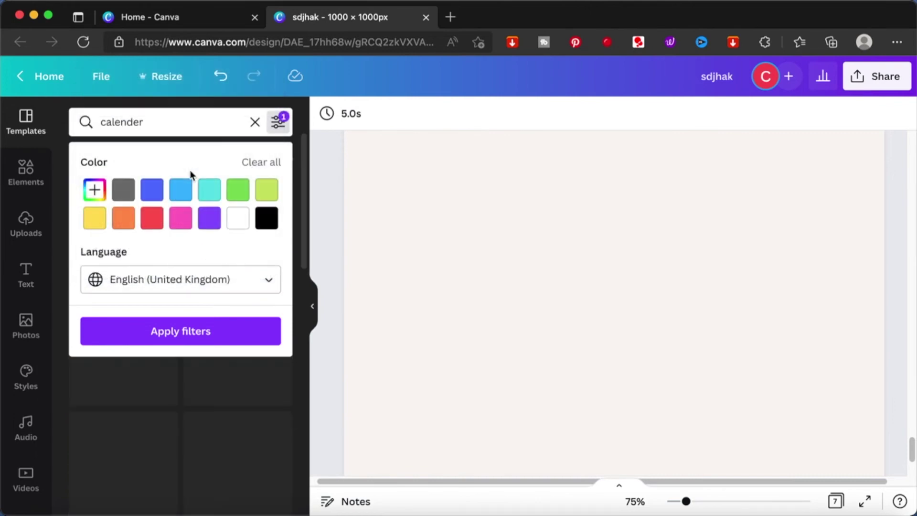
left_click(193, 331)
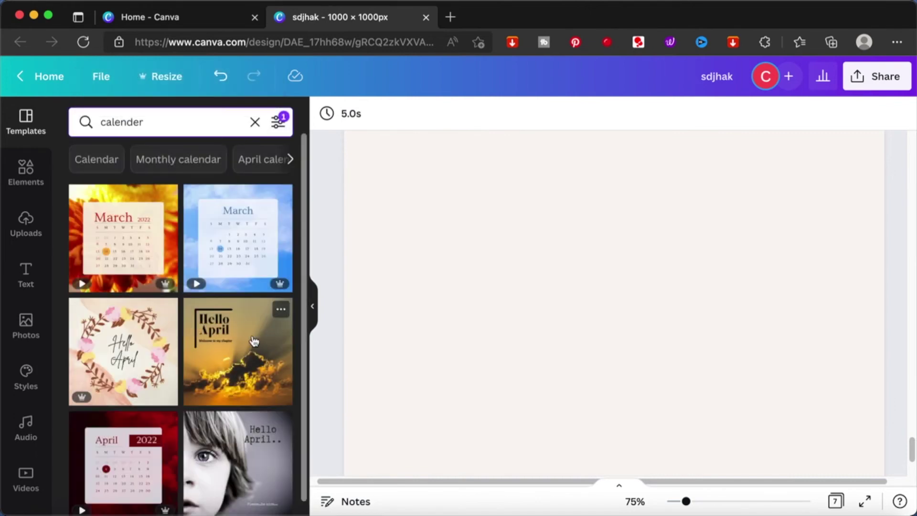
- Browse the filtered results and clear the 'calender' template search
scroll(229, 341, "down", 1)
scroll(198, 345, "up", 1)
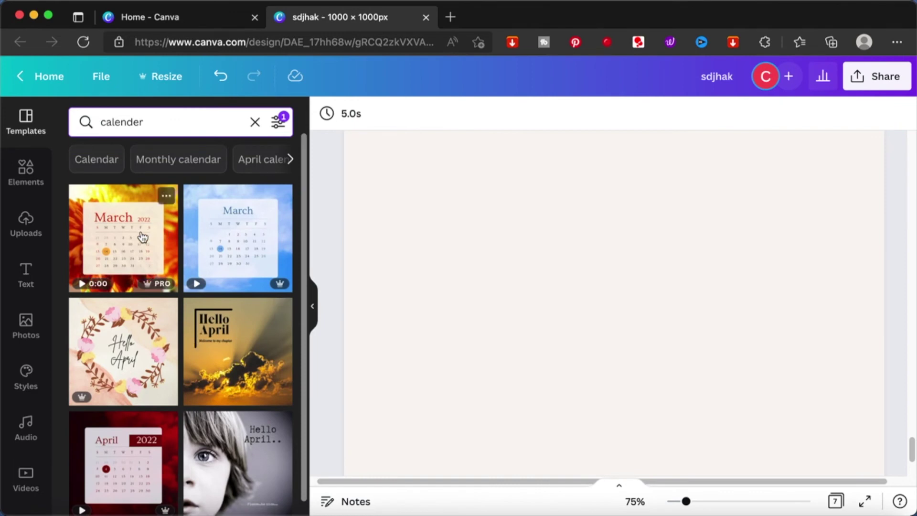
scroll(235, 286, "down", 1)
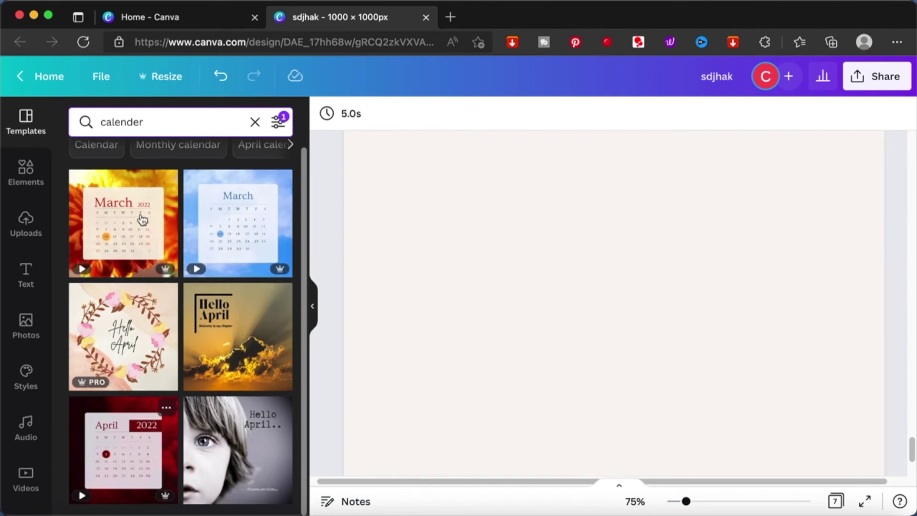
left_click(248, 122)
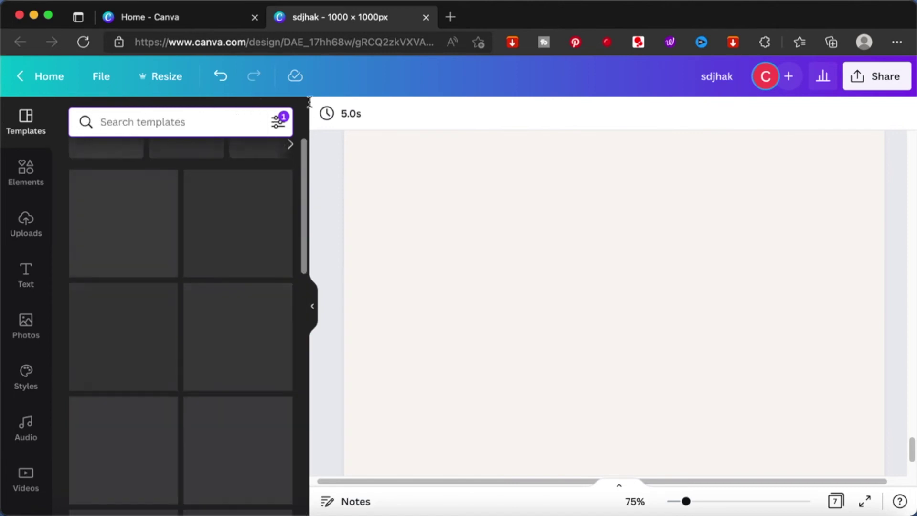
- From the Canva home page, search all templates for 'cale' and browse the calendar results
left_click(197, 19)
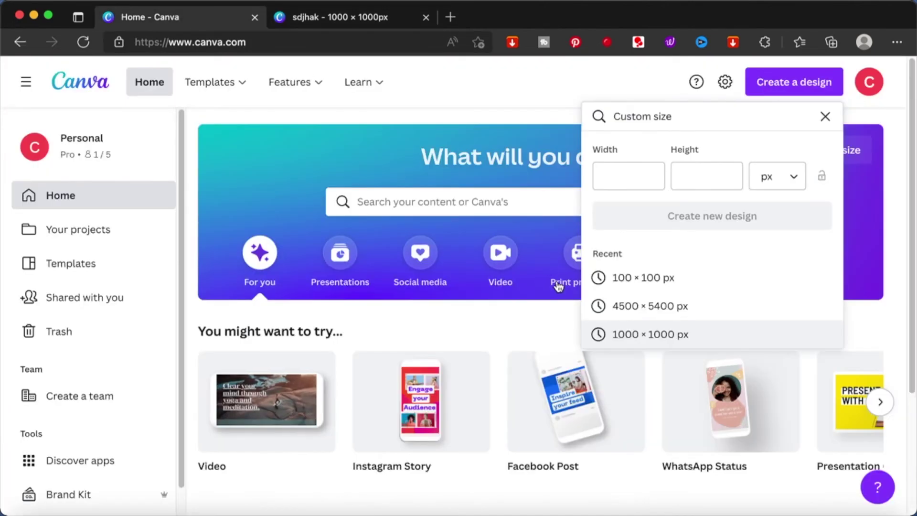
left_click(529, 197)
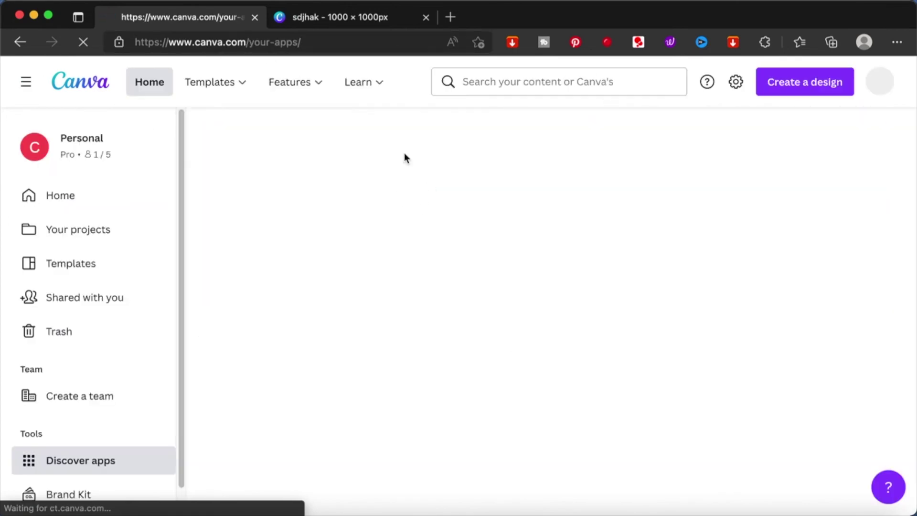
left_click(517, 81)
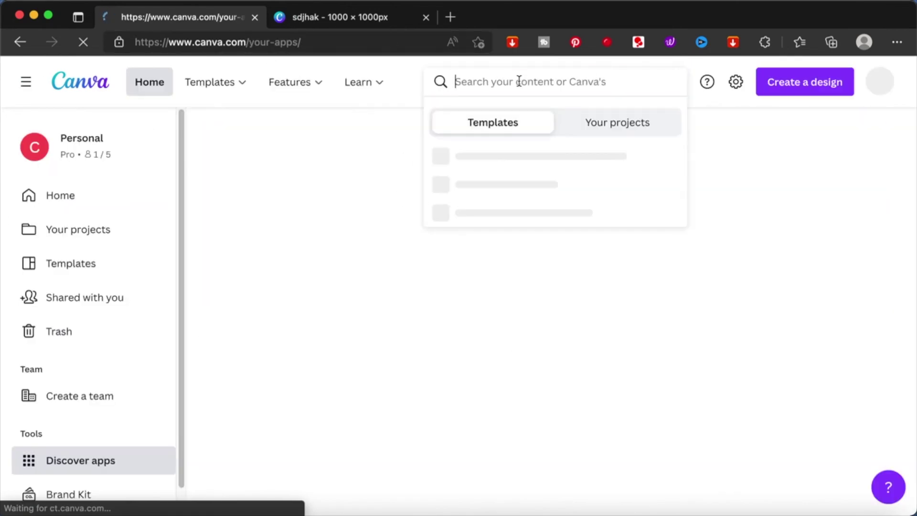
type("calender")
key("Return")
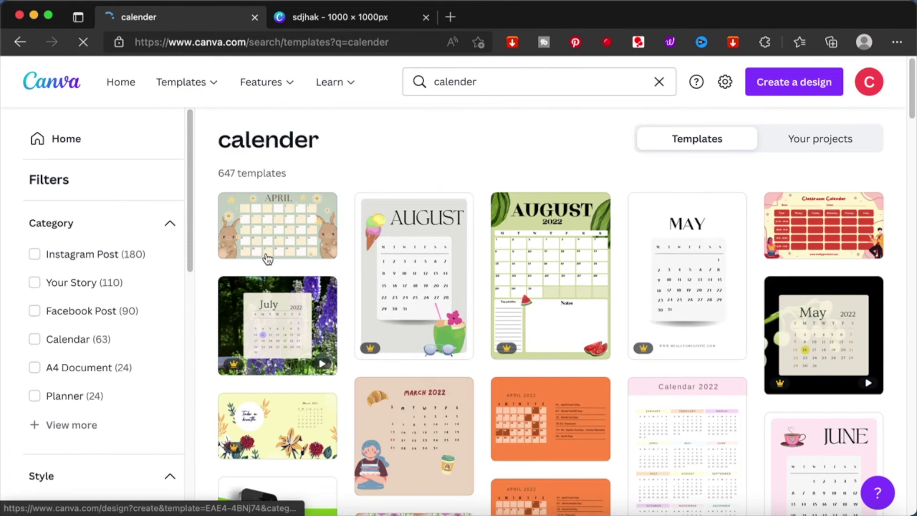
scroll(495, 375, "down", 4)
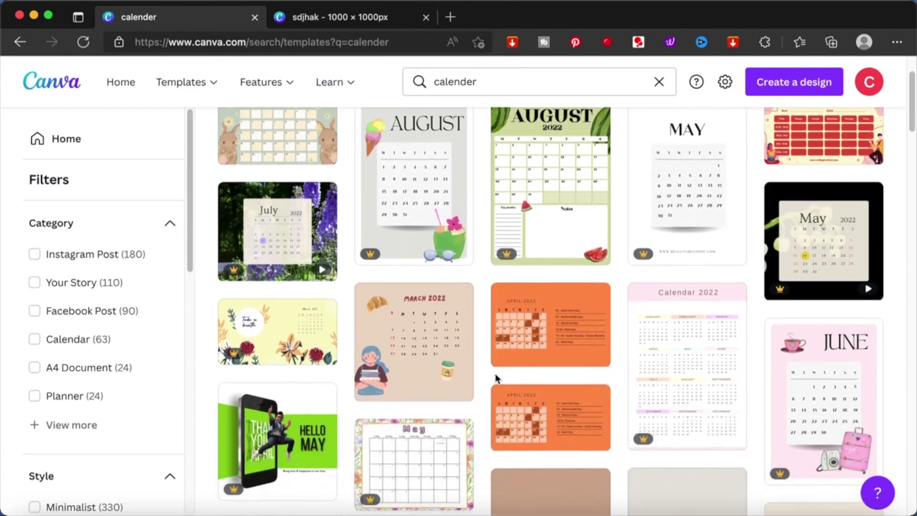
scroll(495, 378, "down", 3)
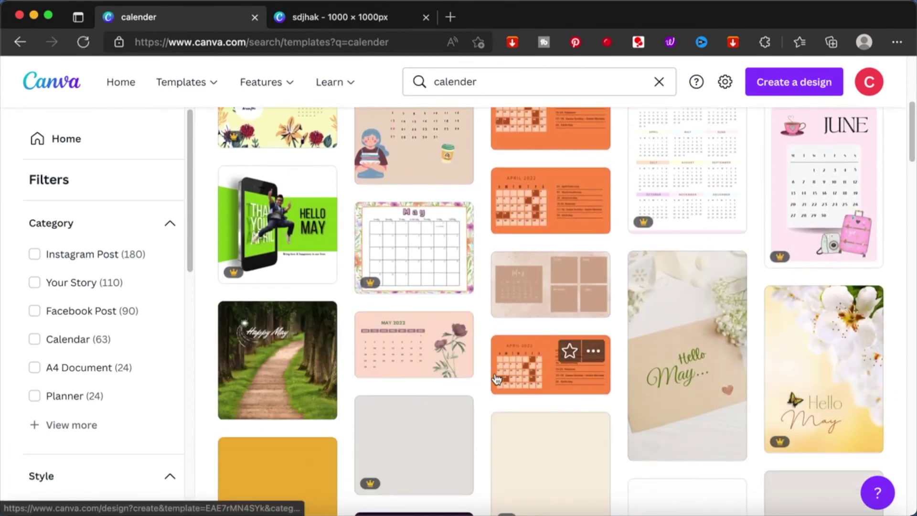
scroll(497, 380, "up", 7)
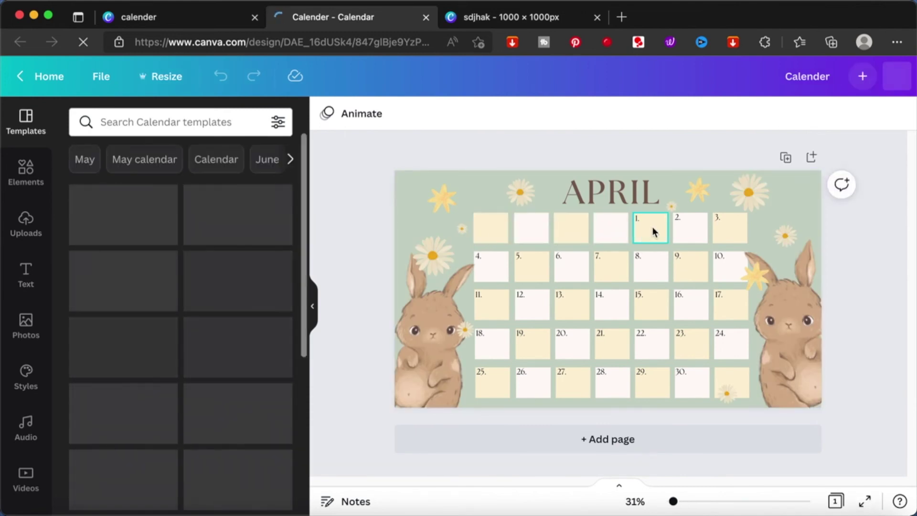
- Delete the 1, 2 and 3 date numbers from the calendar grid
left_click(640, 220)
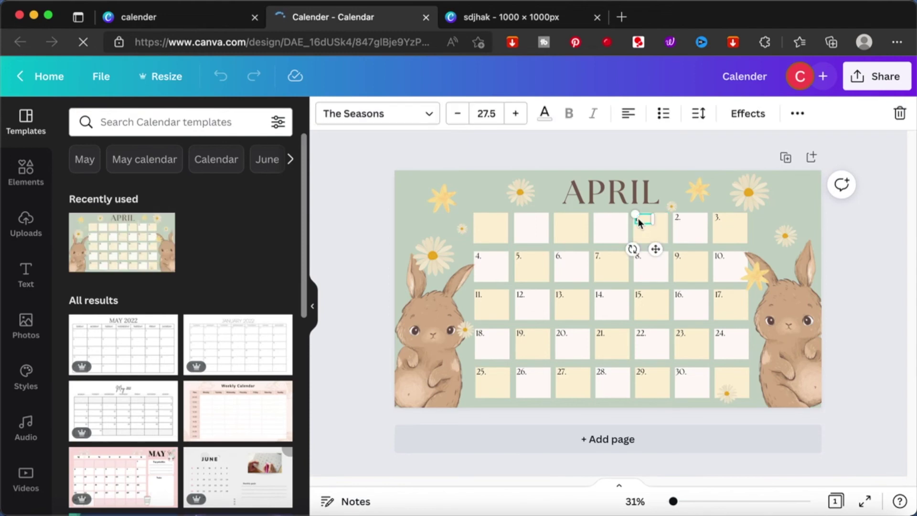
key("BackSpace")
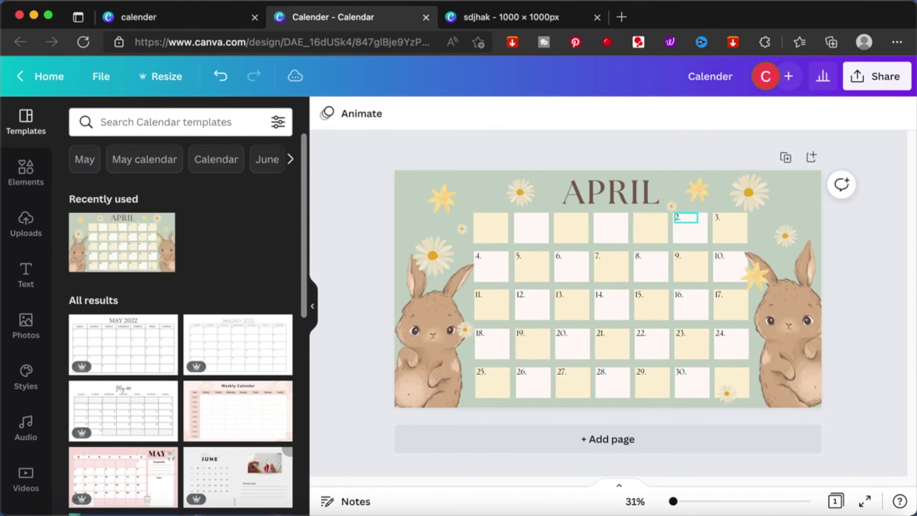
left_click(682, 220)
key("BackSpace")
left_click(717, 218)
key("BackSpace")
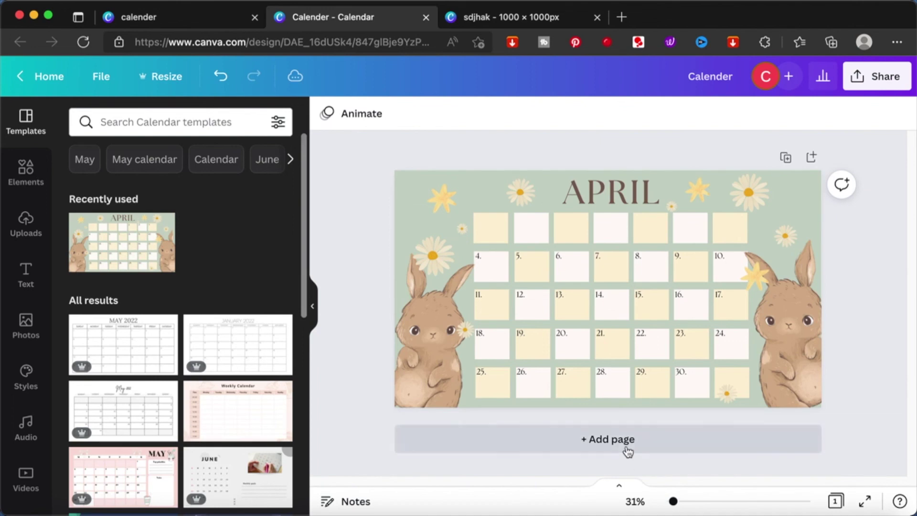
- Delete both bunny illustrations, then marquee-select the calendar cells and flowers
left_click(788, 344)
key("Delete")
left_click(437, 317)
key("Delete")
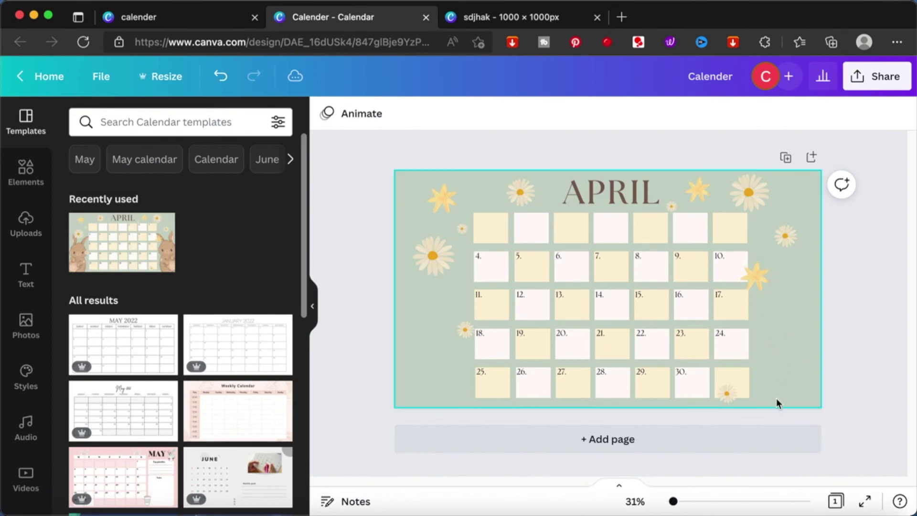
left_click_drag(847, 398, 457, 216)
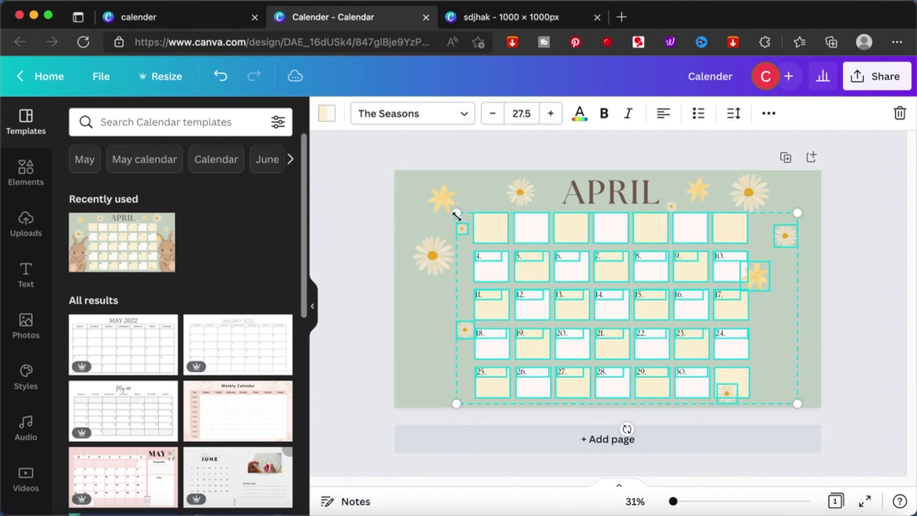
left_click(484, 23)
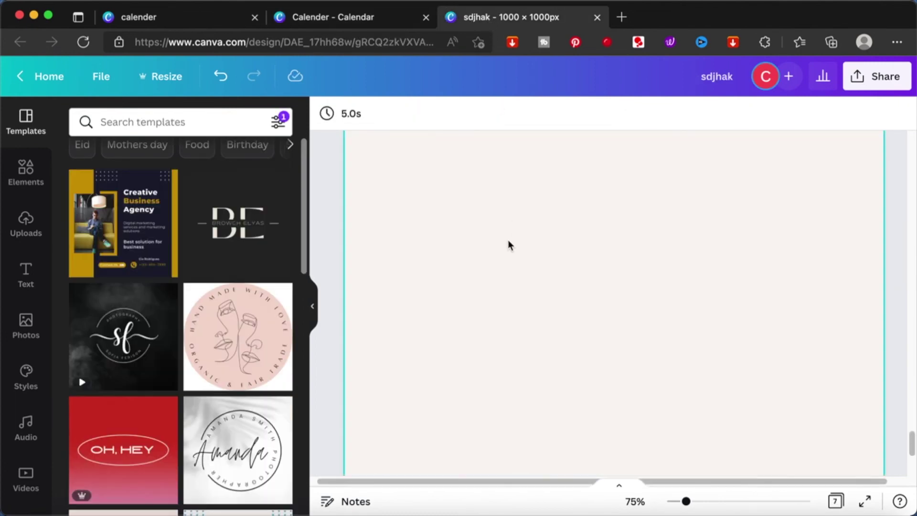
- Paste the copied calendar grid onto empty Page 7 and move it down onto the page
scroll(502, 251, "down", 5)
left_click(502, 253)
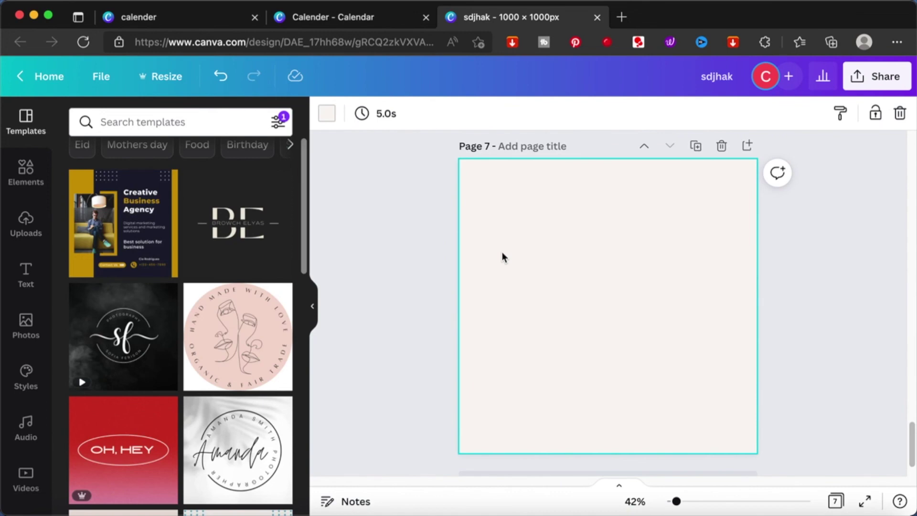
key("ctrl+v")
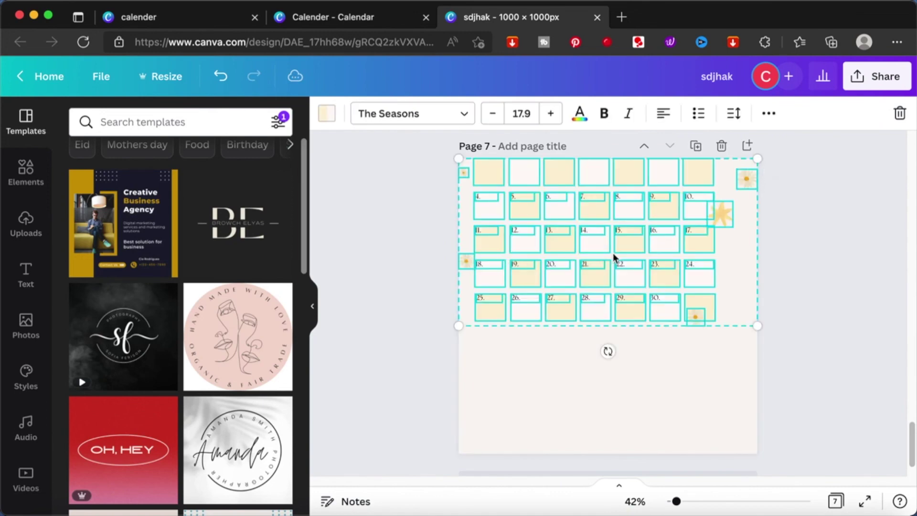
left_click_drag(602, 244, 601, 311)
left_click(819, 273)
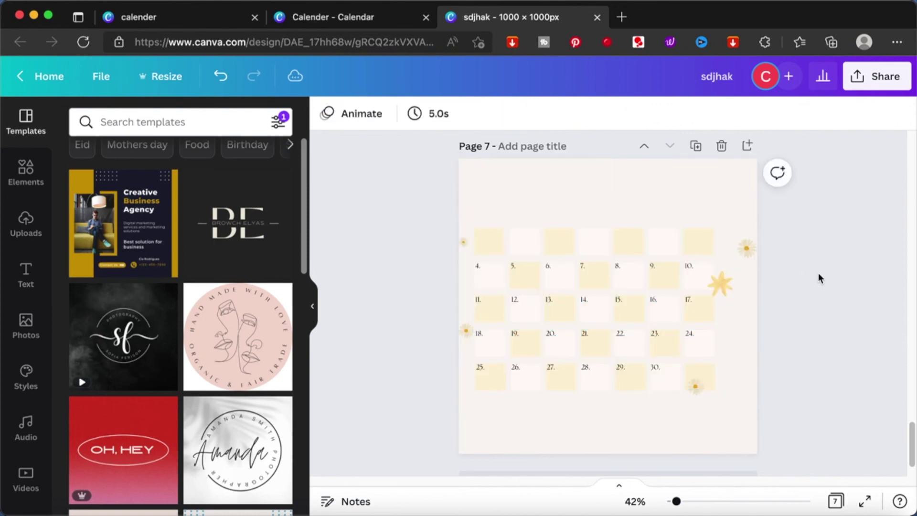
- Make Page 7's background black
left_click(686, 164)
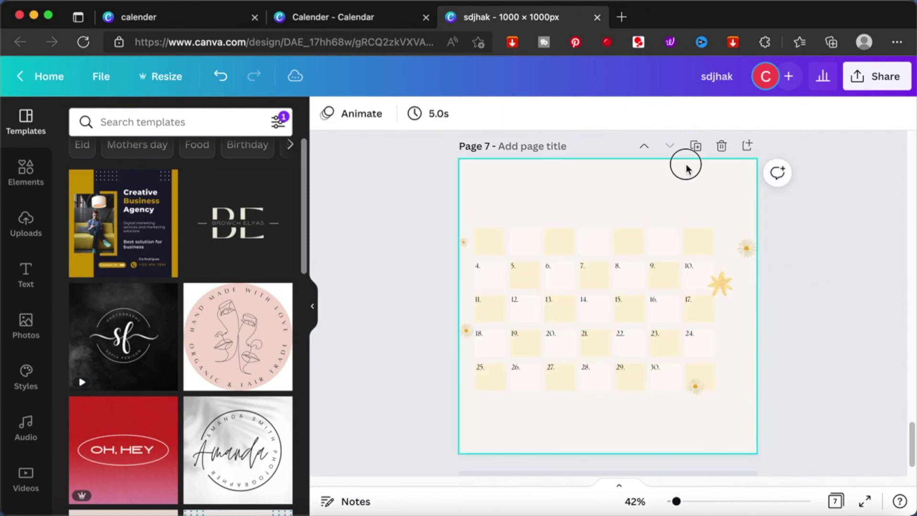
left_click(327, 113)
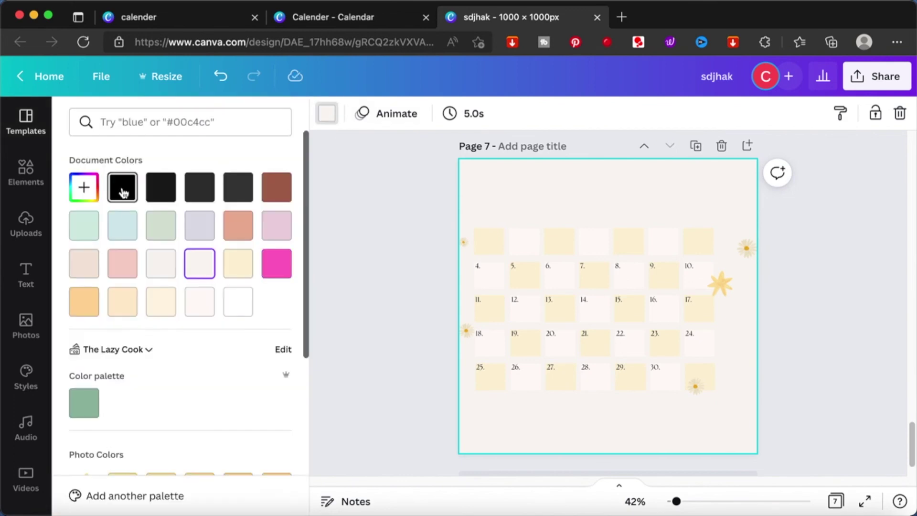
left_click(122, 187)
left_click(416, 193)
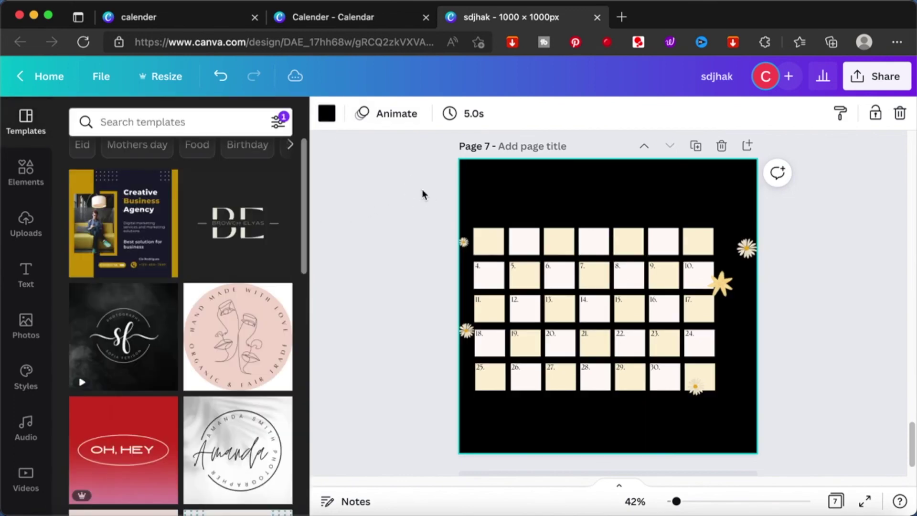
- Delete the daisy and star decorations around the grid, including those beside cells 10 and 18
left_click(746, 249)
key("Delete")
left_click(721, 285)
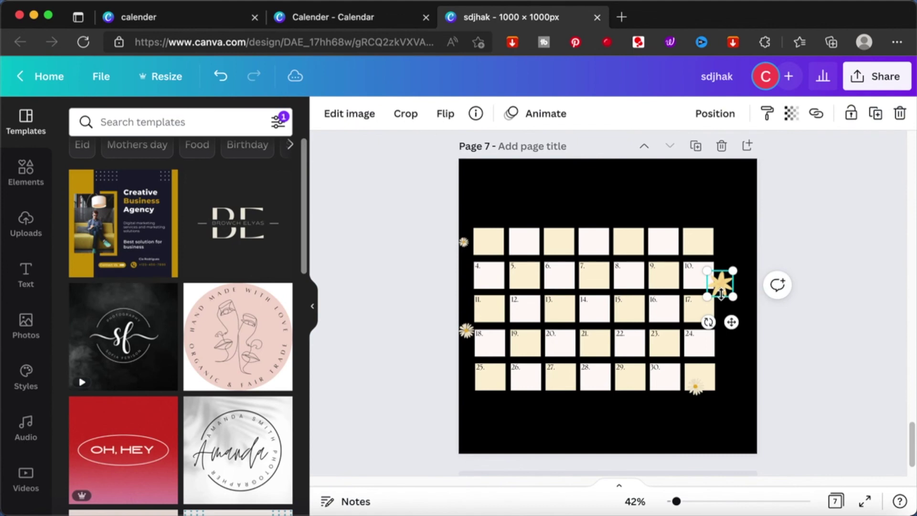
key("Delete")
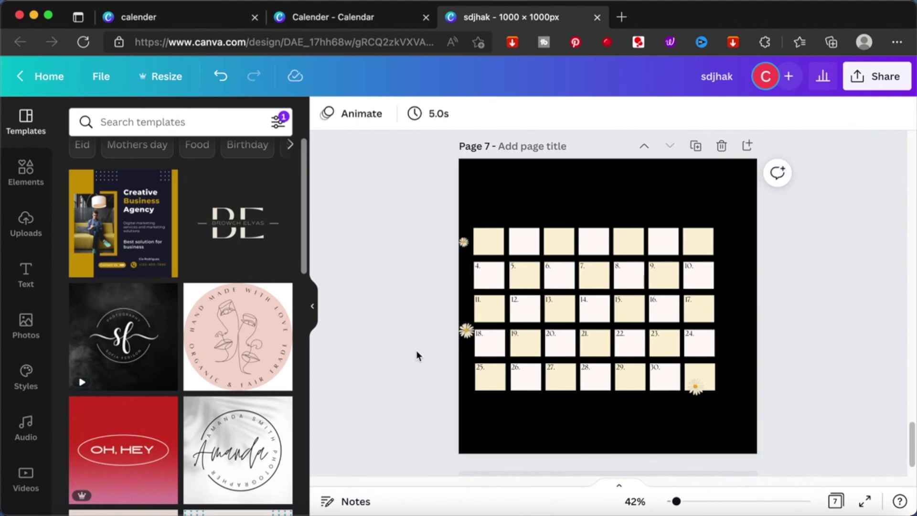
left_click(466, 330)
key("Delete")
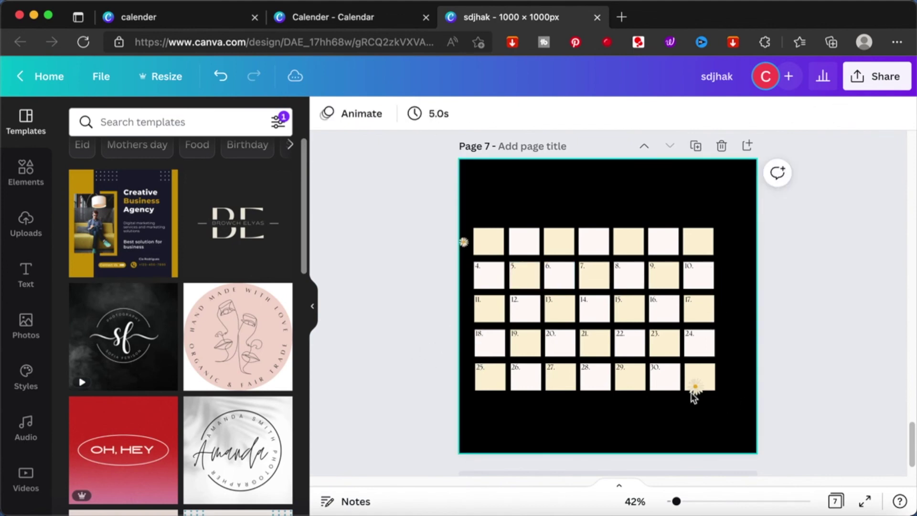
left_click(693, 394)
key("Delete")
scroll(467, 261, "up", 1)
left_click(463, 242)
key("Delete")
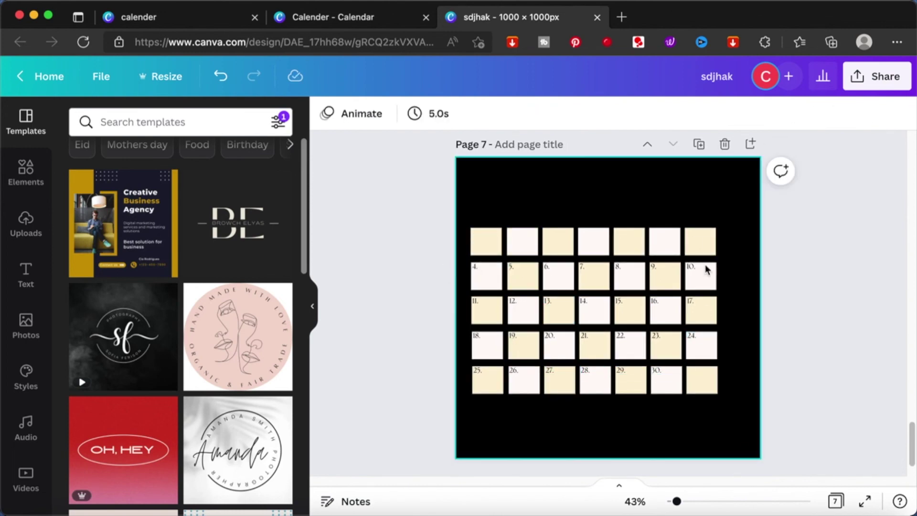
scroll(642, 180, "up", 10)
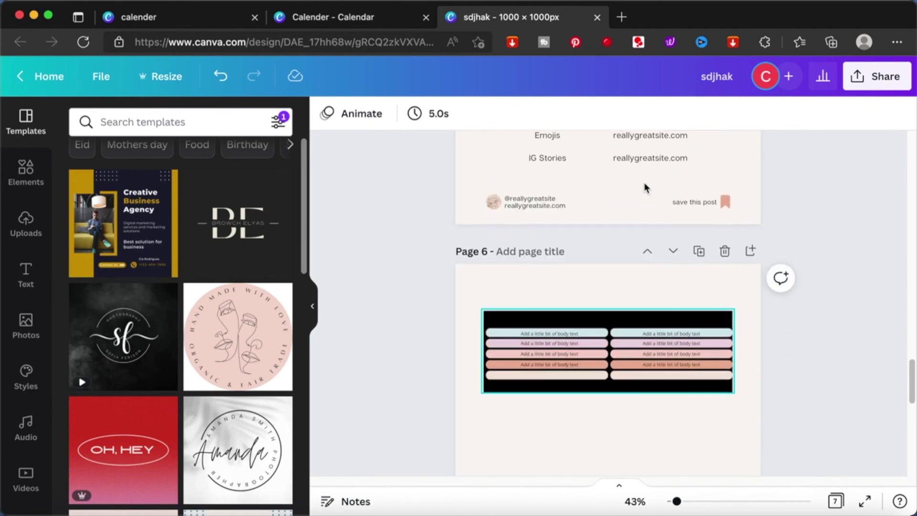
- Close the April calendar template design tab
scroll(645, 187, "down", 10)
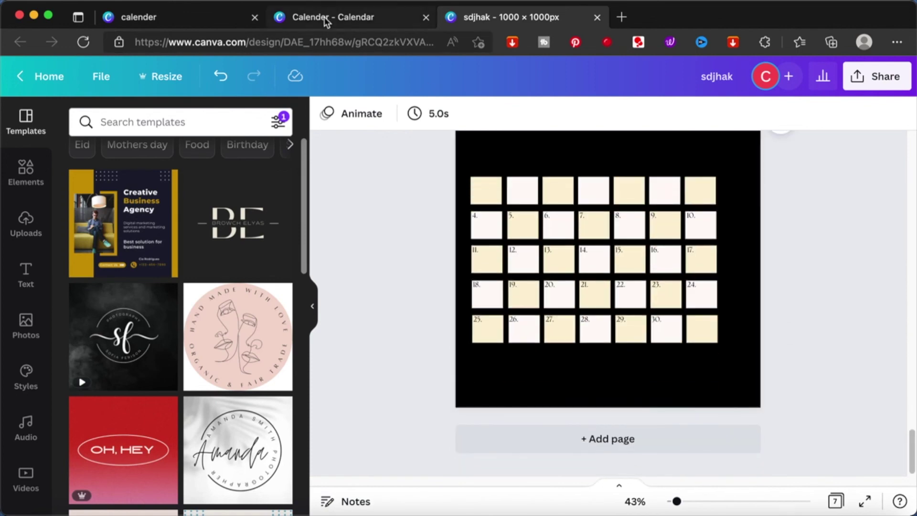
left_click(325, 21)
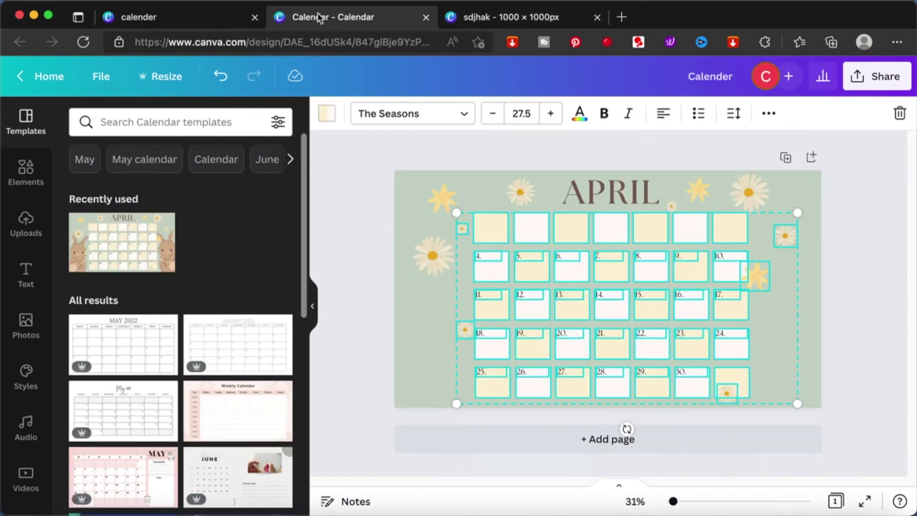
left_click(426, 18)
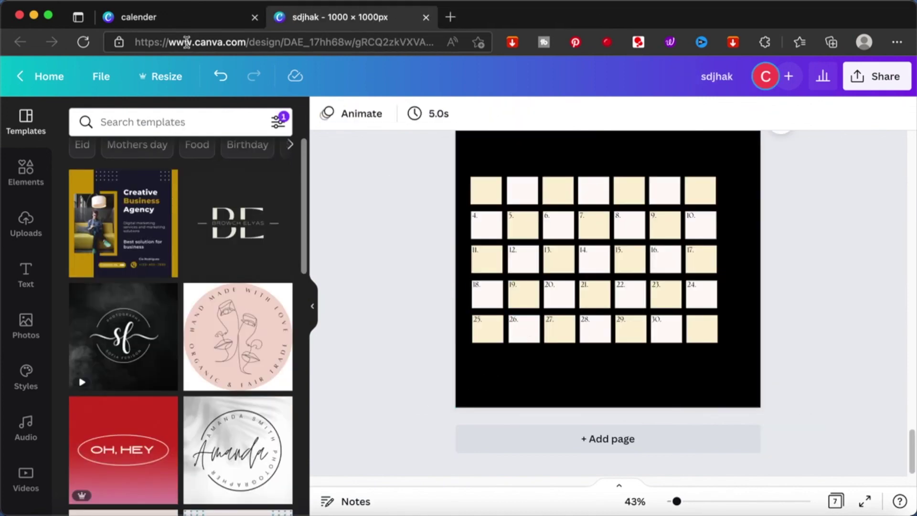
- From the calender search results, inspect the May Floral Calender's day grid, then close that design
left_click(187, 19)
scroll(582, 258, "down", 5)
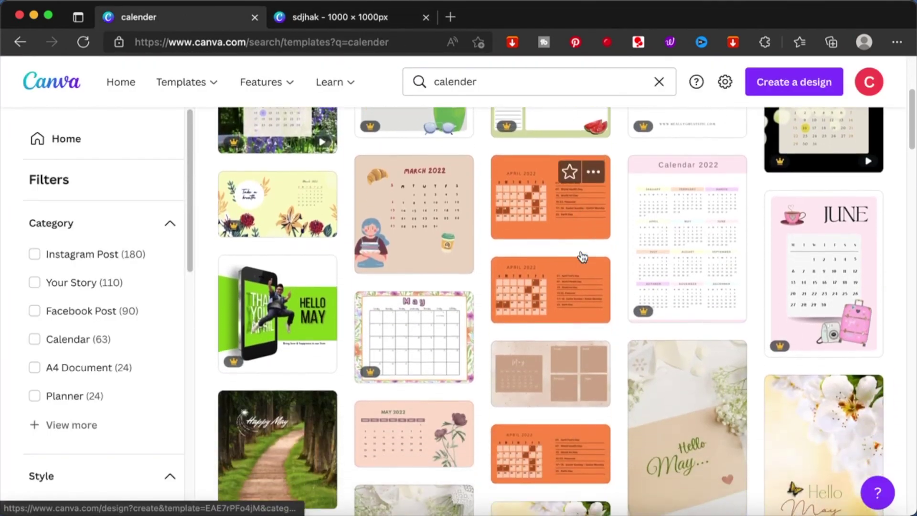
scroll(583, 258, "down", 2)
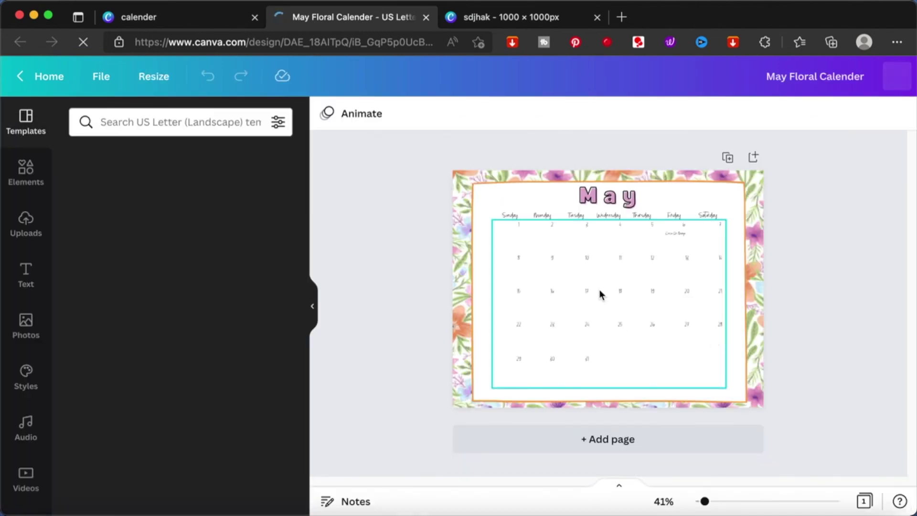
left_click(592, 282)
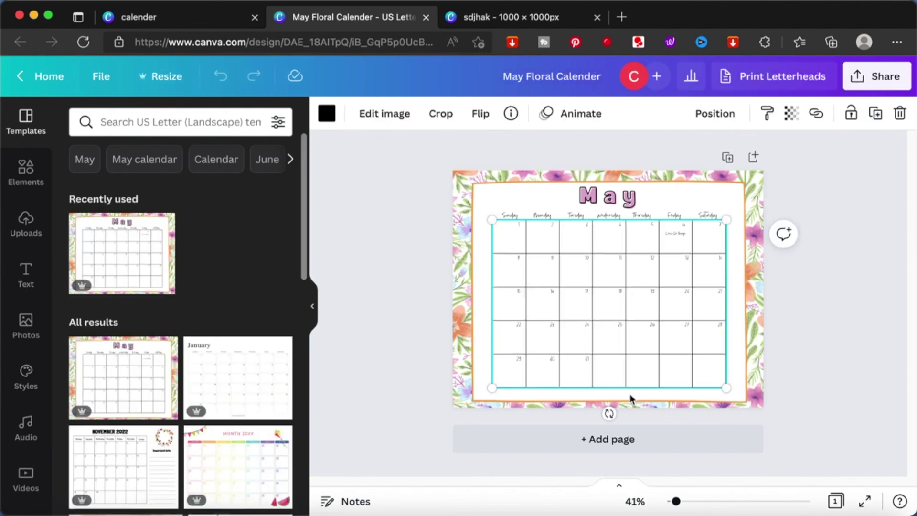
left_click(794, 321)
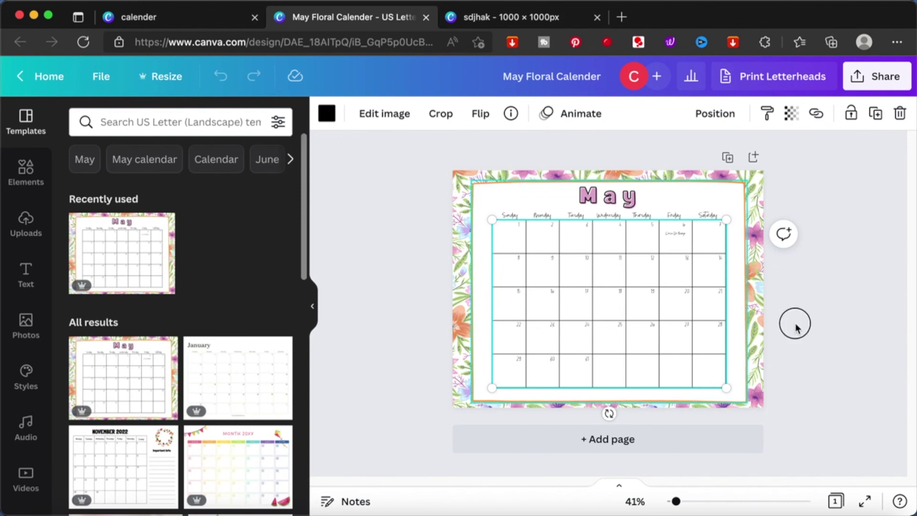
left_click(601, 299)
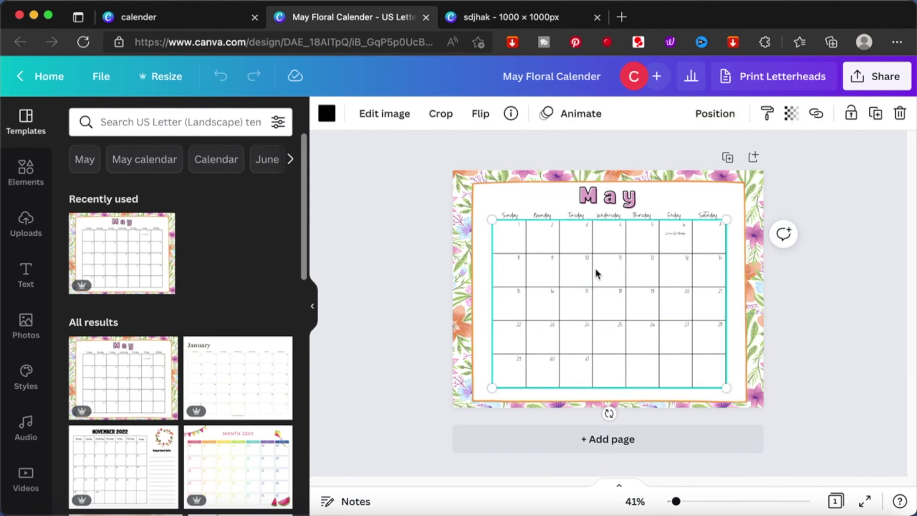
left_click(426, 17)
- Open the Classroom Calendar template, delete its last column and rockets, and retitle it 'DAILY SCHEDULE'
scroll(440, 245, "down", 3)
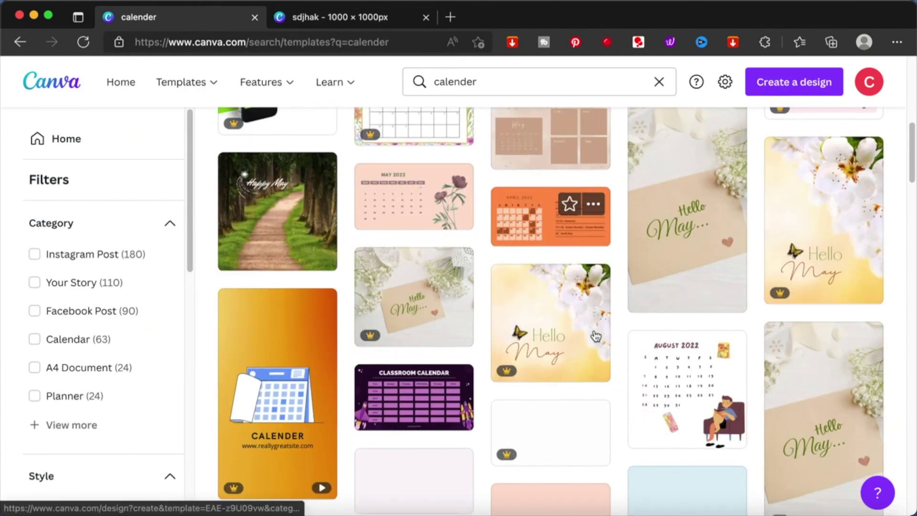
left_click(425, 393)
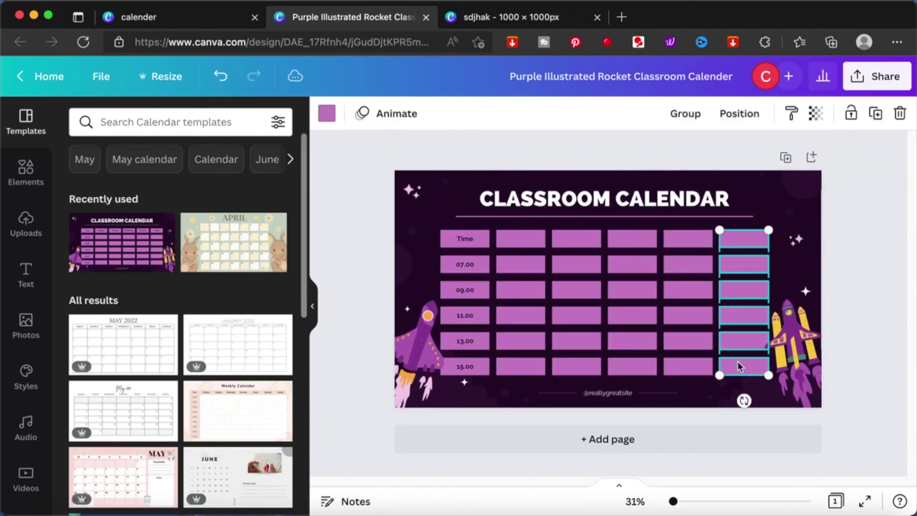
key("Delete")
double_click(604, 198)
type("DAIL")
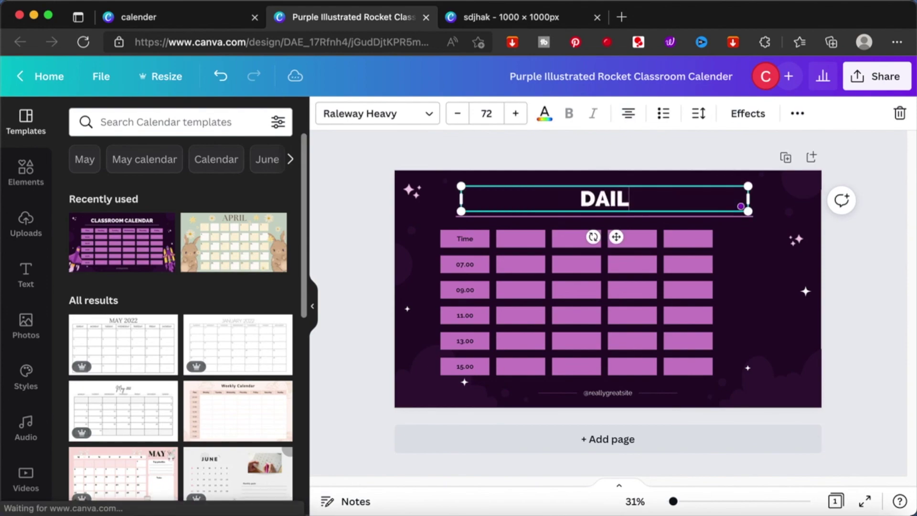
type("Y SCHEDULE")
key("Escape")
- Copy the 'Time' label into the second header cell, then close the Classroom Calendar design
left_click(13, 293)
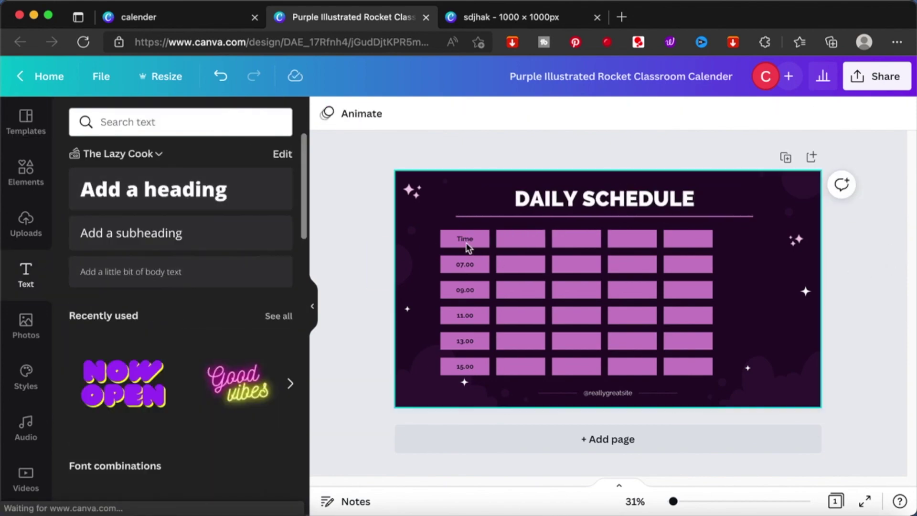
right_click(467, 242)
left_click(452, 158)
right_click(520, 241)
left_click(573, 290)
left_click(678, 248)
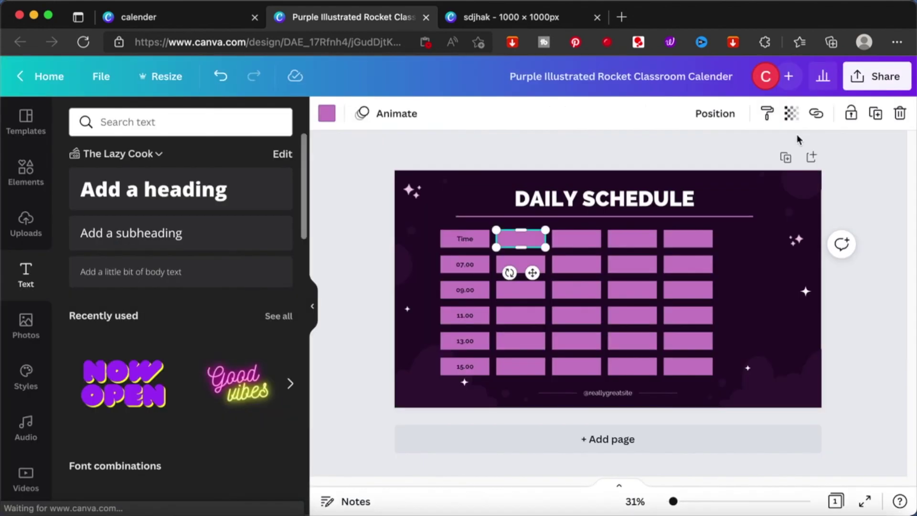
type("Time")
left_click(426, 17)
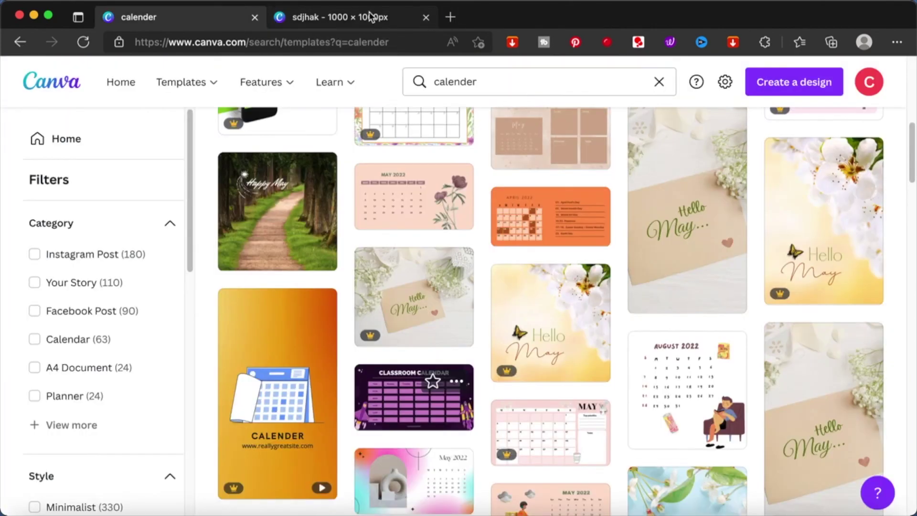